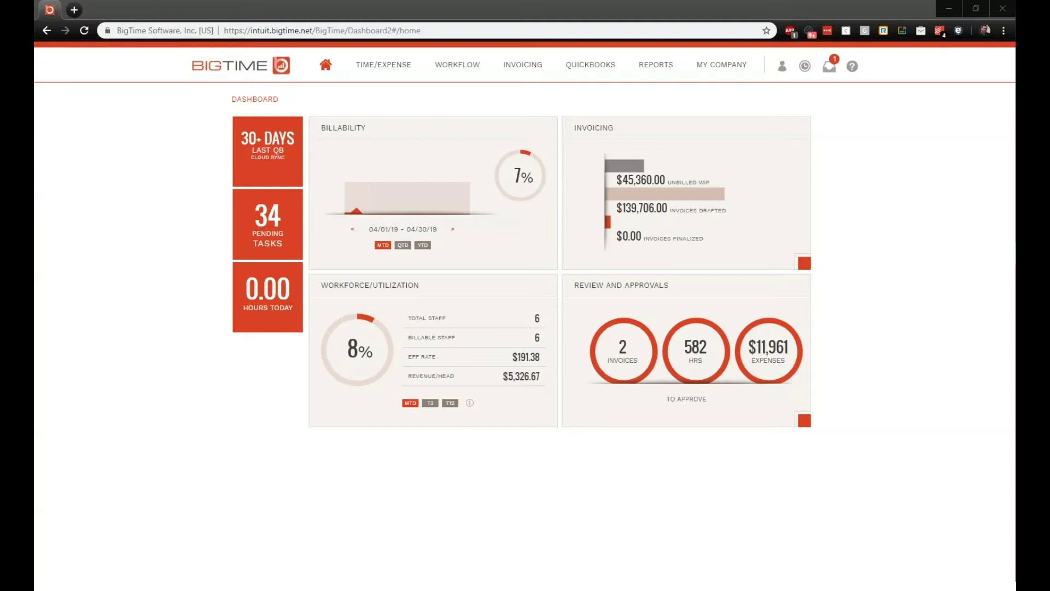
# Step: From the Invoicing Overview Finals view, open the $45,360.00 WIP-by-client list and clear its filters
pyautogui.click(546, 73)
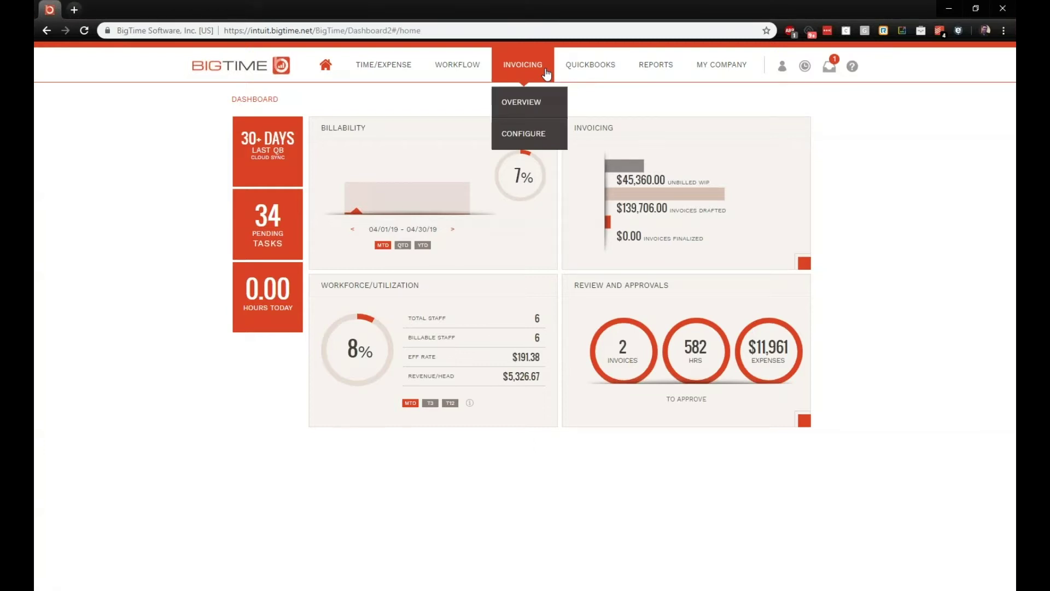
pyautogui.click(532, 112)
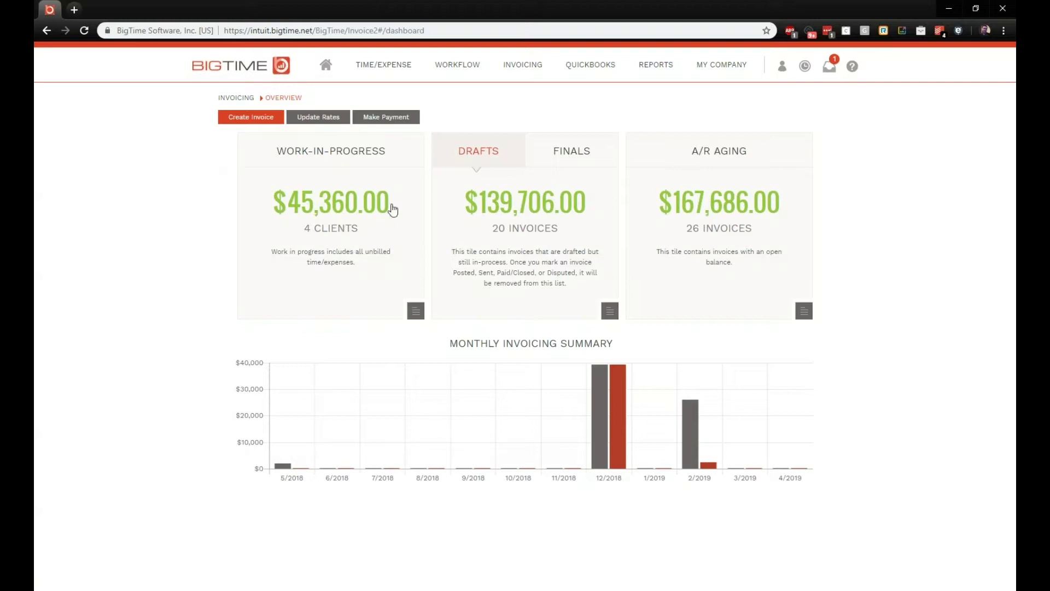
pyautogui.click(562, 167)
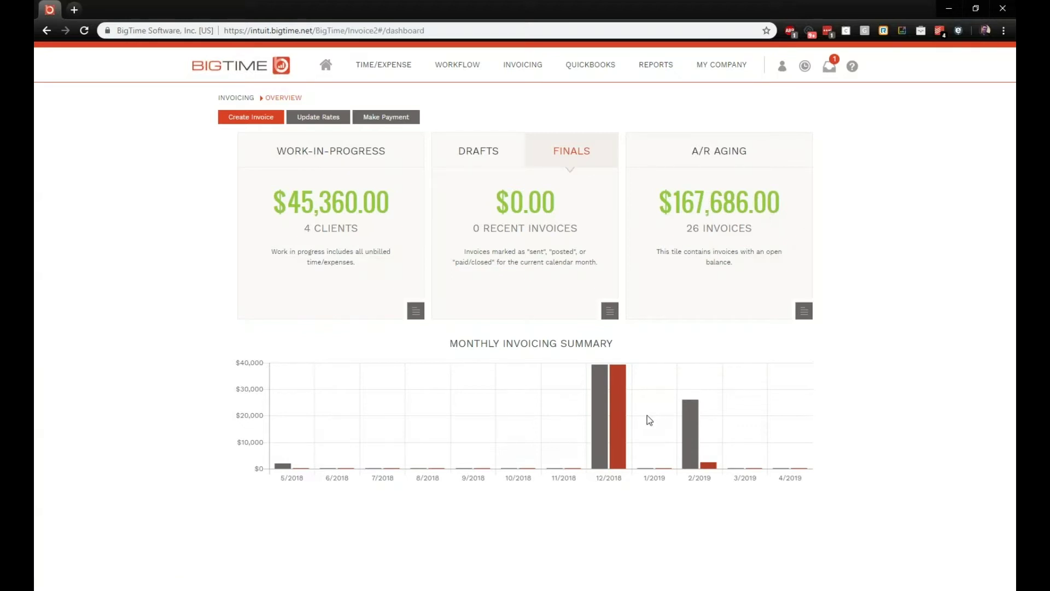
pyautogui.moveTo(623, 408)
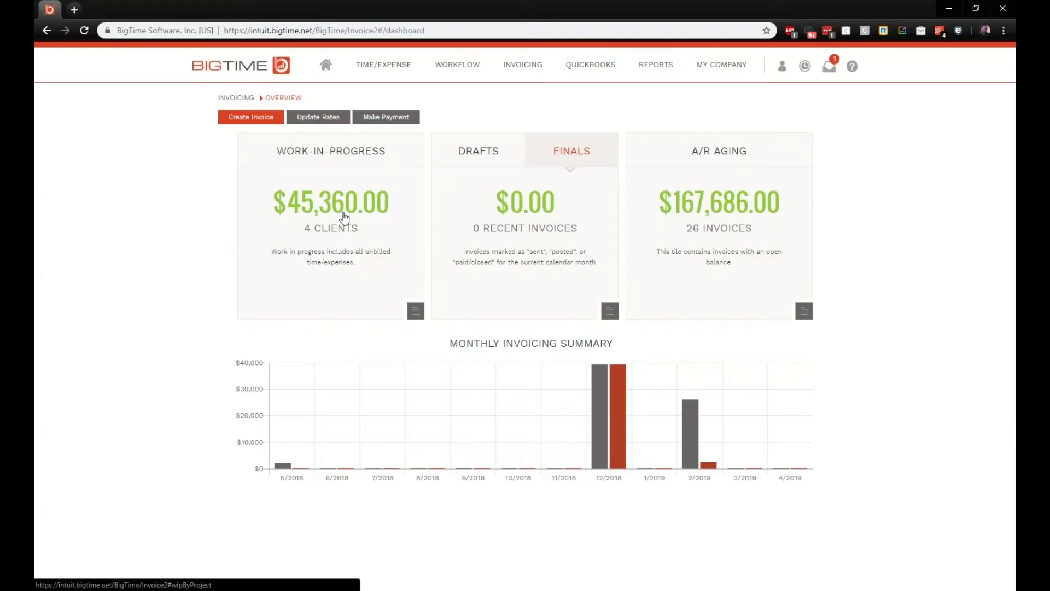
pyautogui.click(344, 218)
pyautogui.click(568, 569)
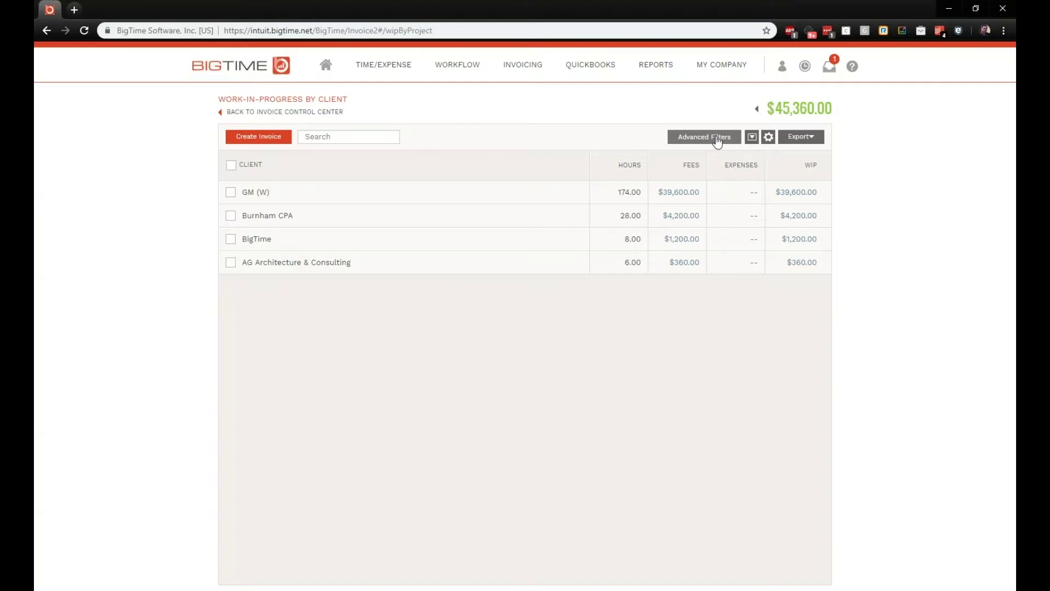
# Step: In Advanced Filters, set the date range to 2/1/19 – 3/31/19
pyautogui.click(717, 137)
pyautogui.click(443, 117)
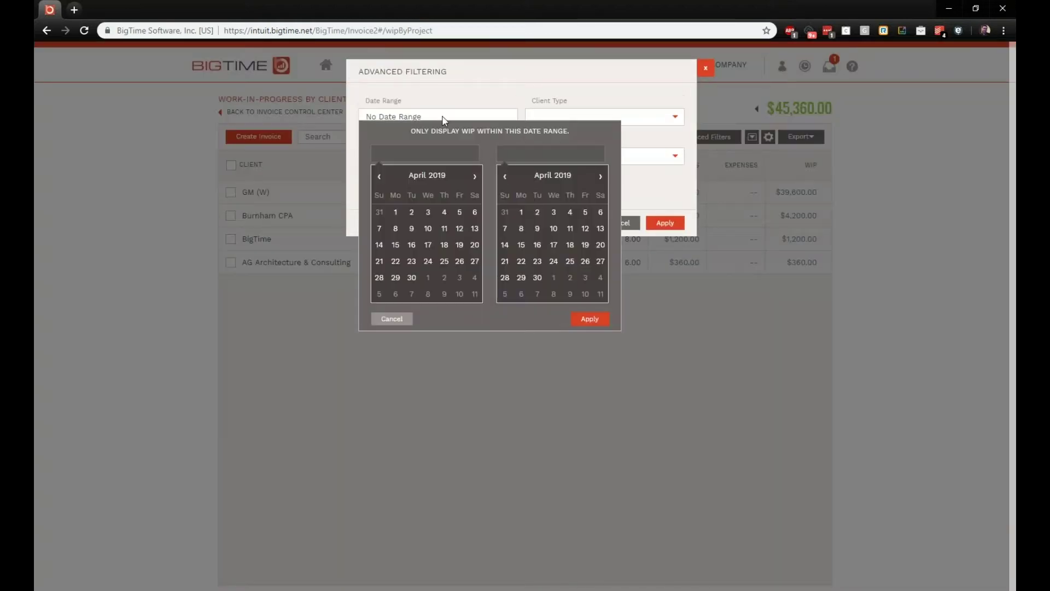
pyautogui.click(379, 176)
pyautogui.click(380, 178)
pyautogui.click(459, 212)
pyautogui.click(504, 175)
pyautogui.click(505, 293)
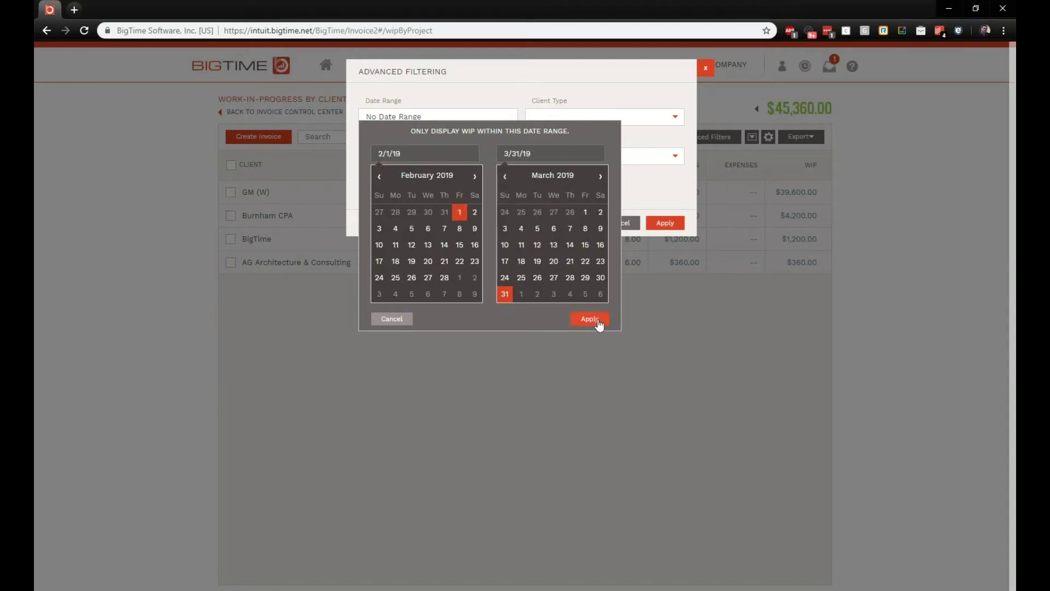
pyautogui.click(589, 318)
# Step: Review the client type, invoice type and team lead filters, then apply the date filter
pyautogui.click(669, 117)
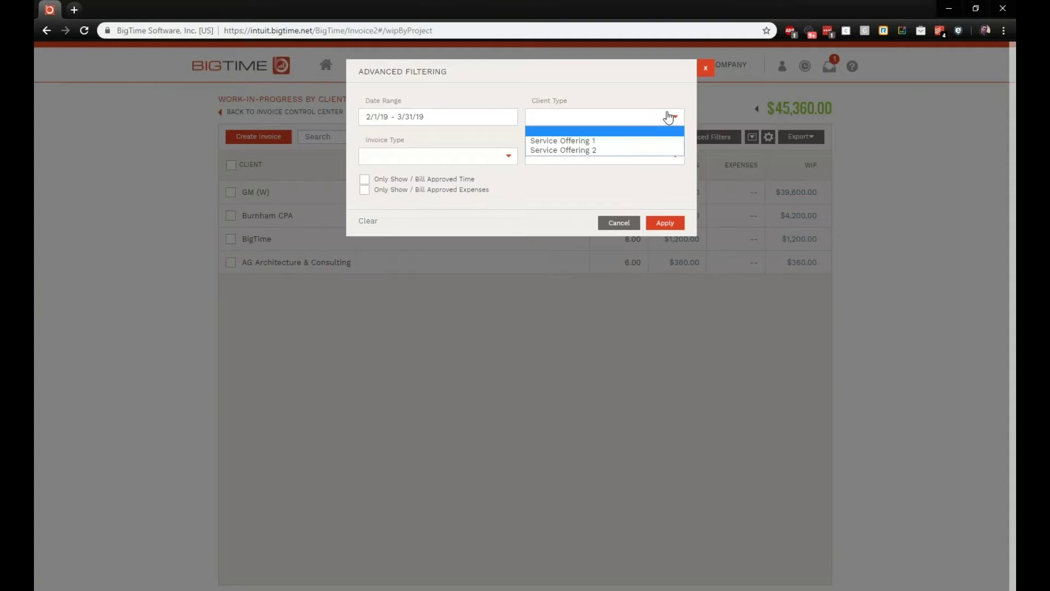
pyautogui.click(509, 158)
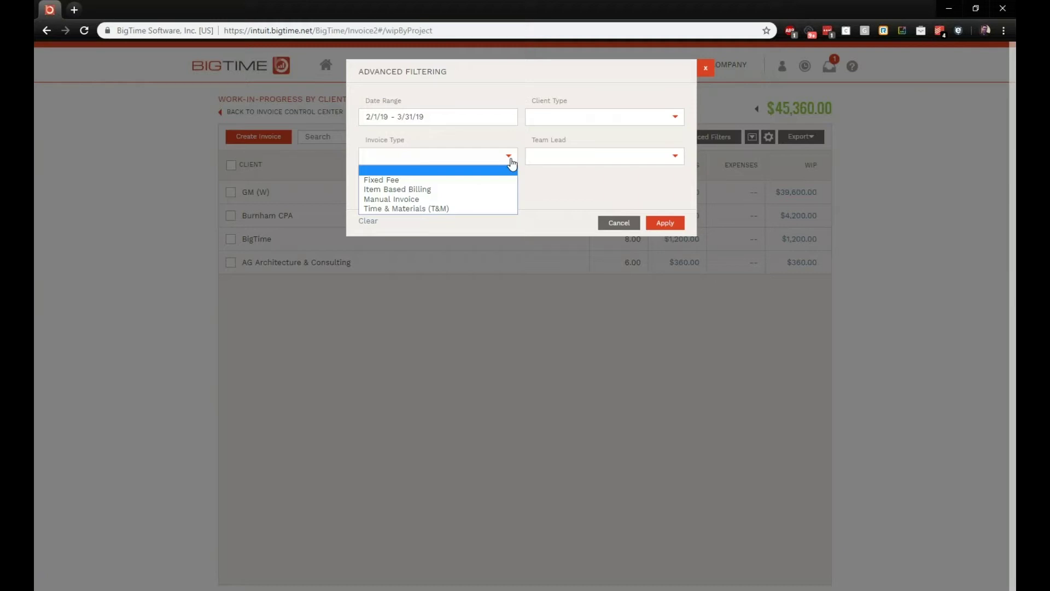
pyautogui.click(679, 157)
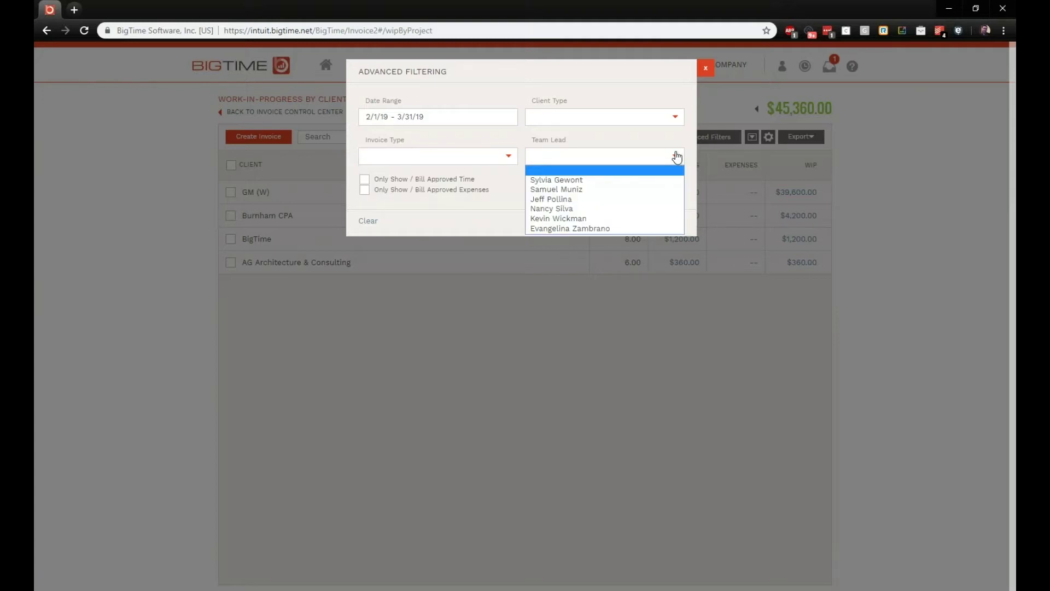
pyautogui.click(684, 146)
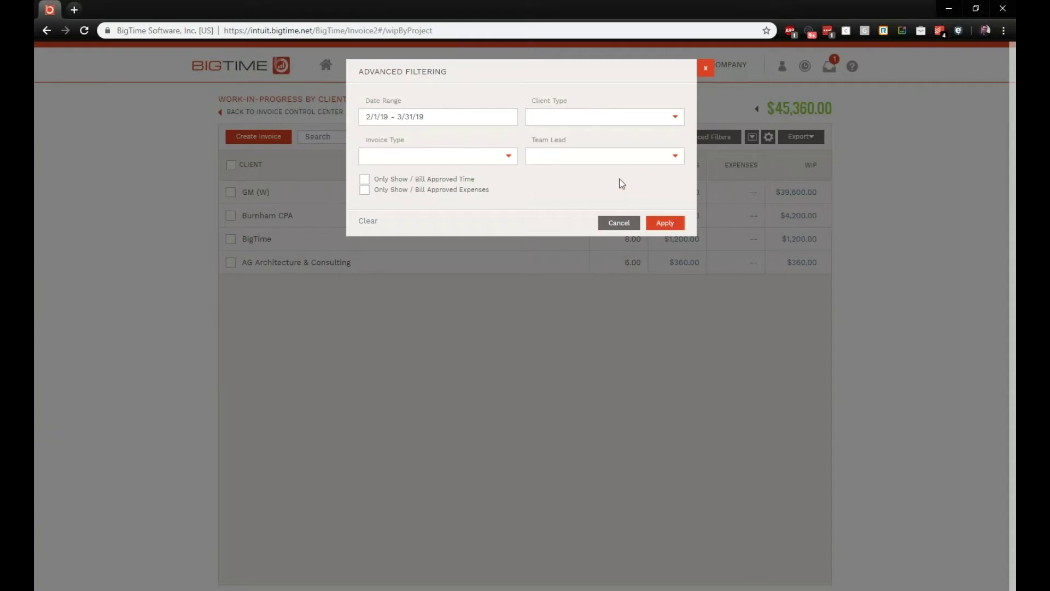
pyautogui.click(663, 223)
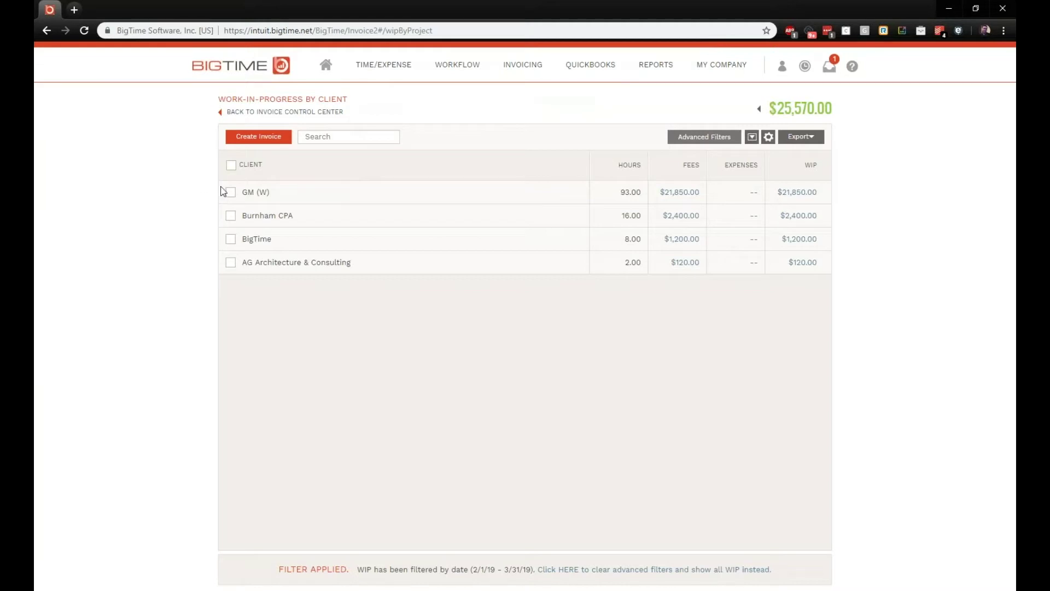
pyautogui.click(229, 194)
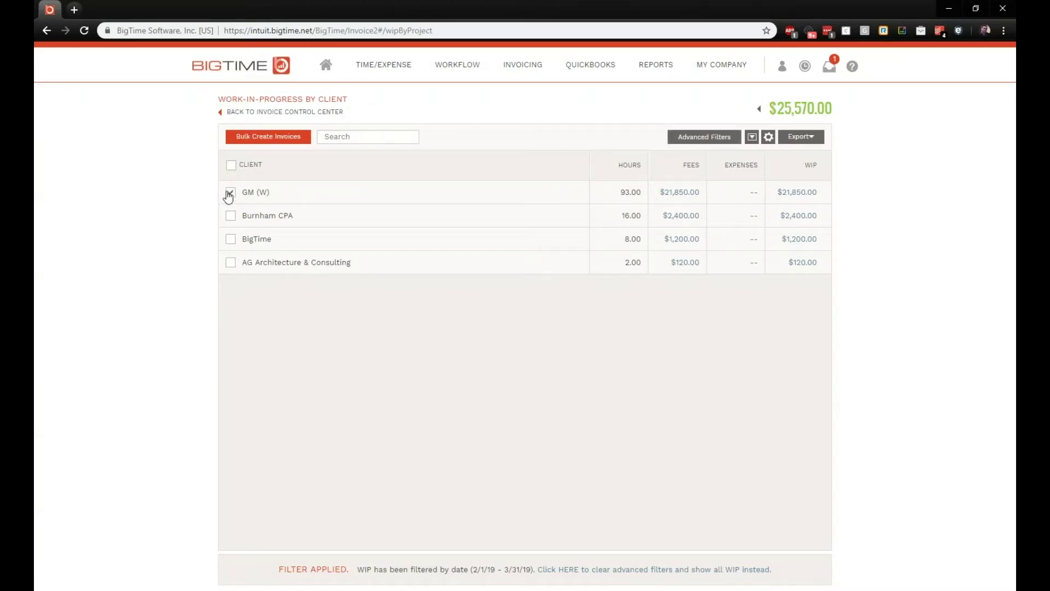
pyautogui.click(683, 194)
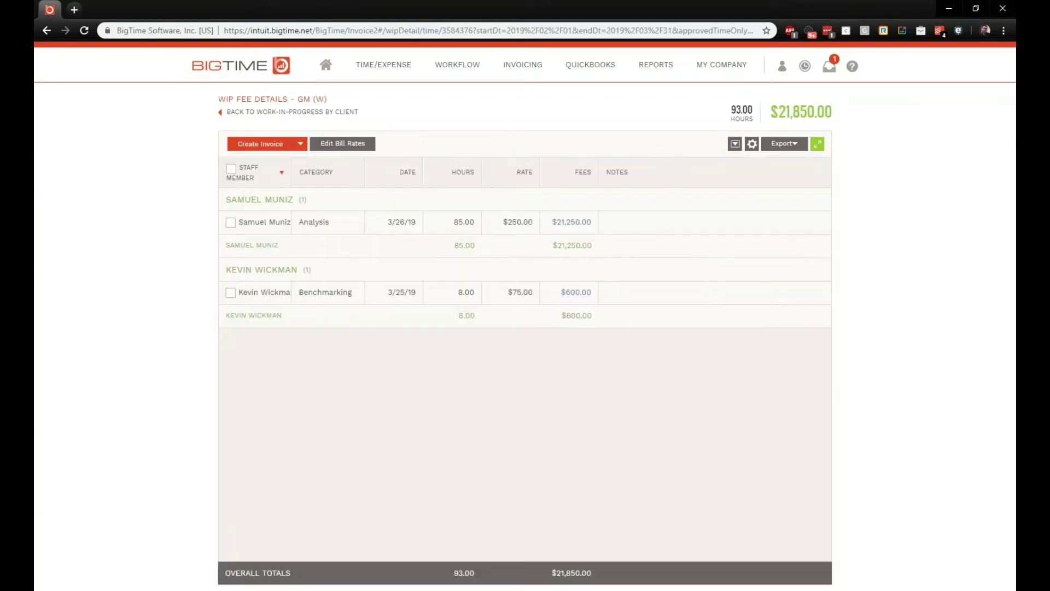
pyautogui.click(230, 224)
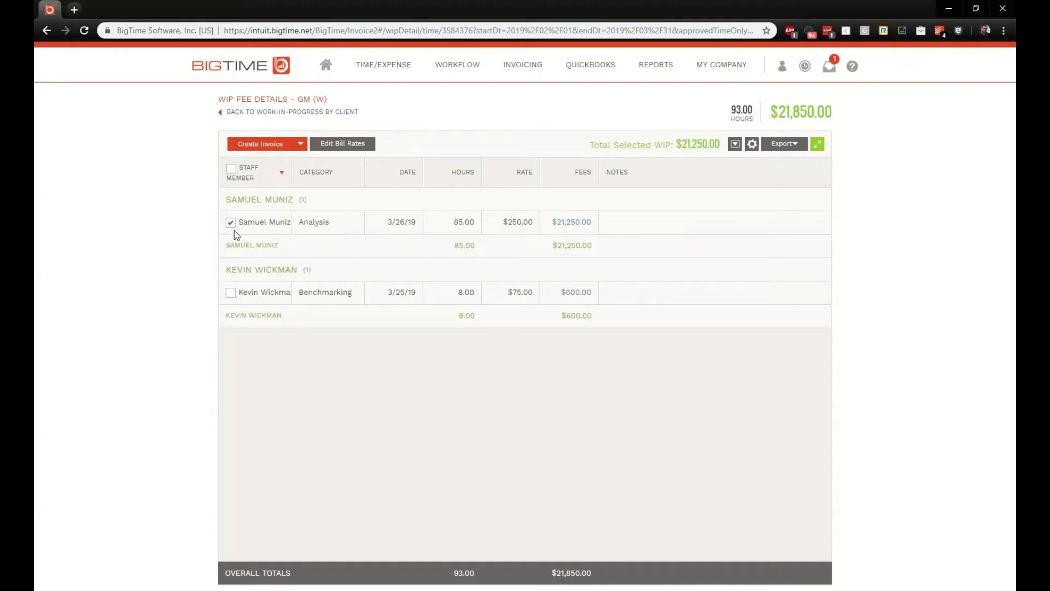
pyautogui.click(230, 293)
pyautogui.click(572, 222)
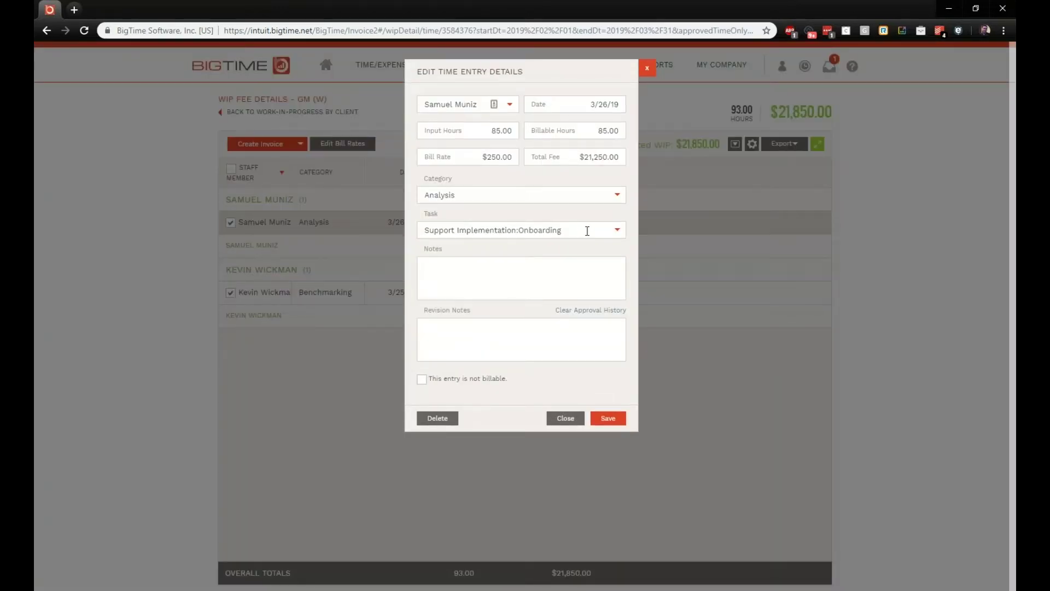
pyautogui.click(647, 68)
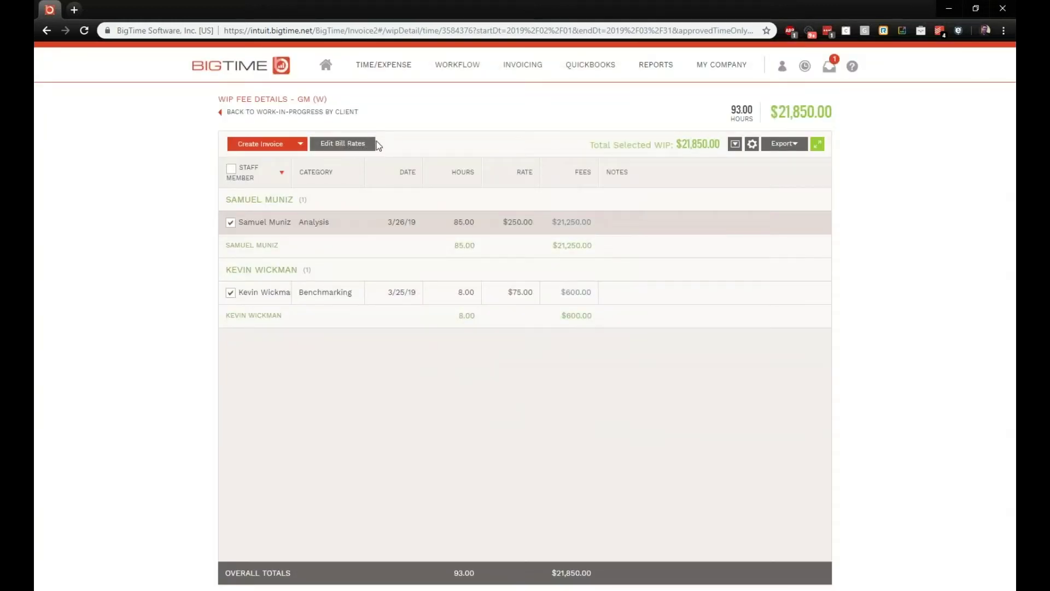
pyautogui.click(351, 144)
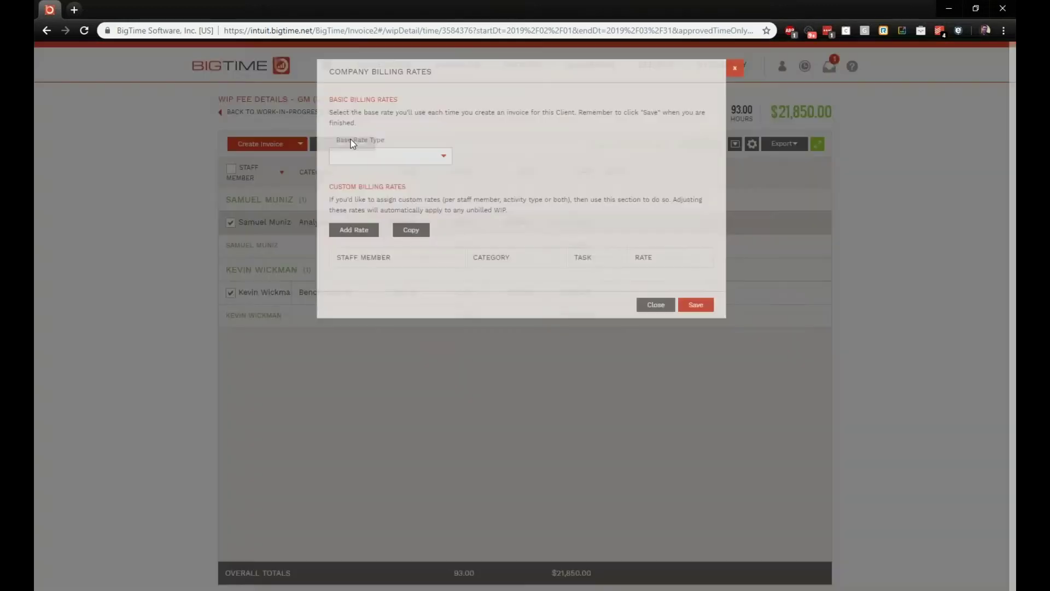
pyautogui.click(736, 68)
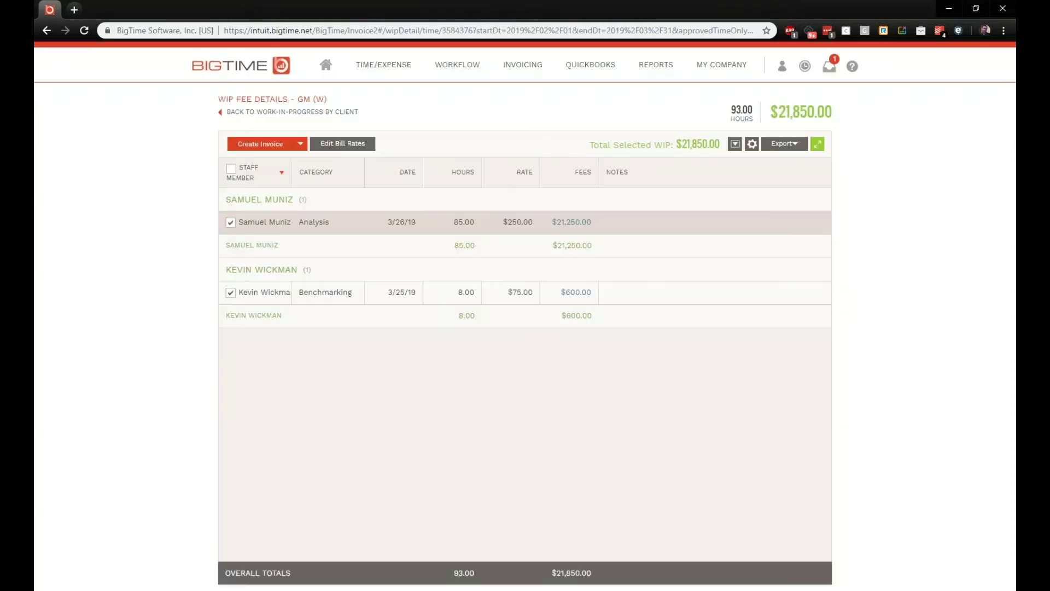
pyautogui.click(295, 113)
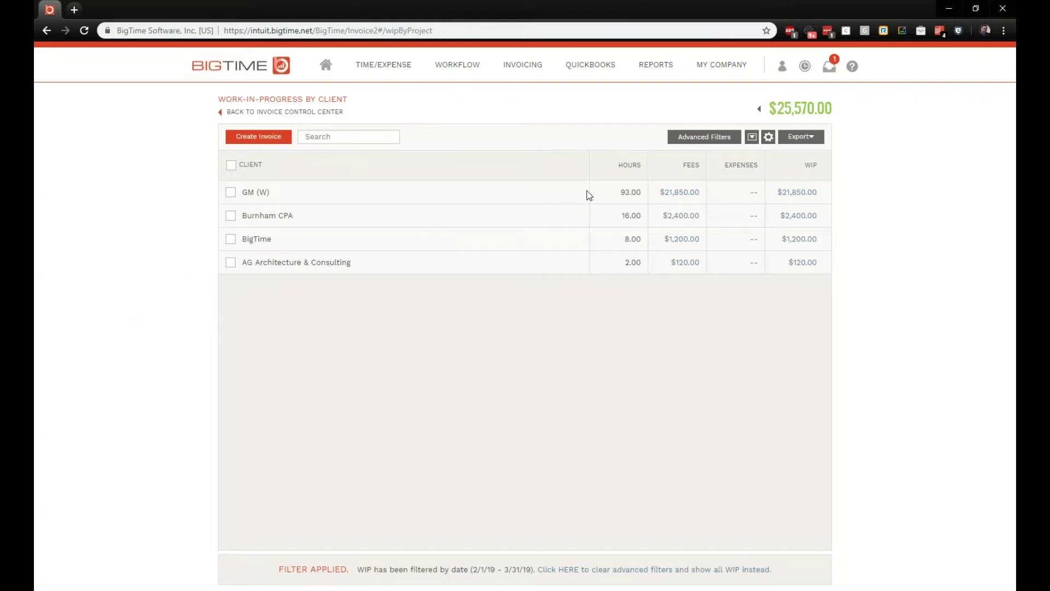
# Step: Create a Time & Materials invoice from GM (W)'s work-in-progress summary
pyautogui.click(795, 192)
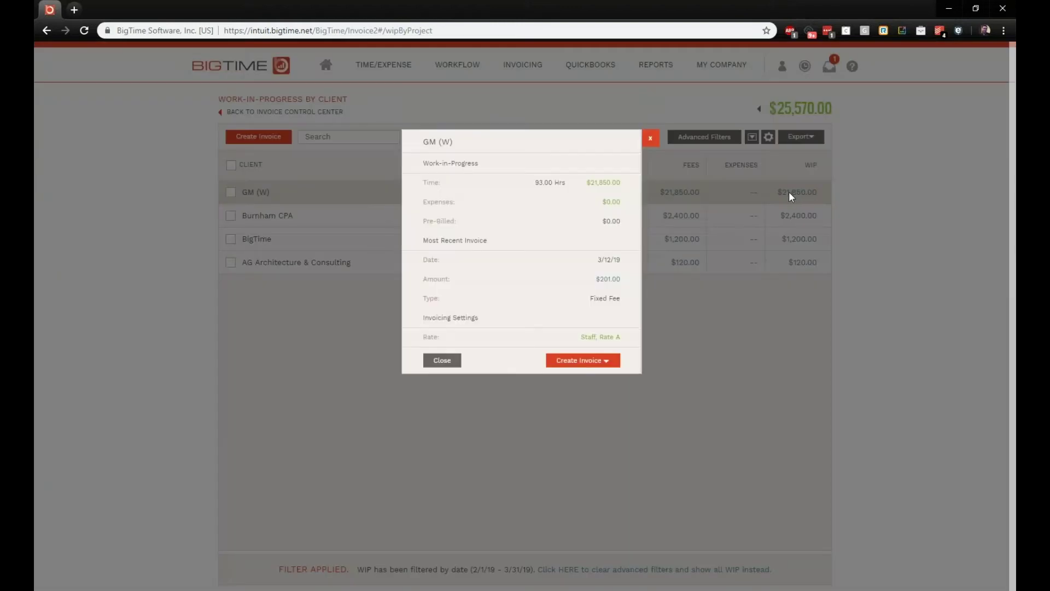
pyautogui.click(606, 362)
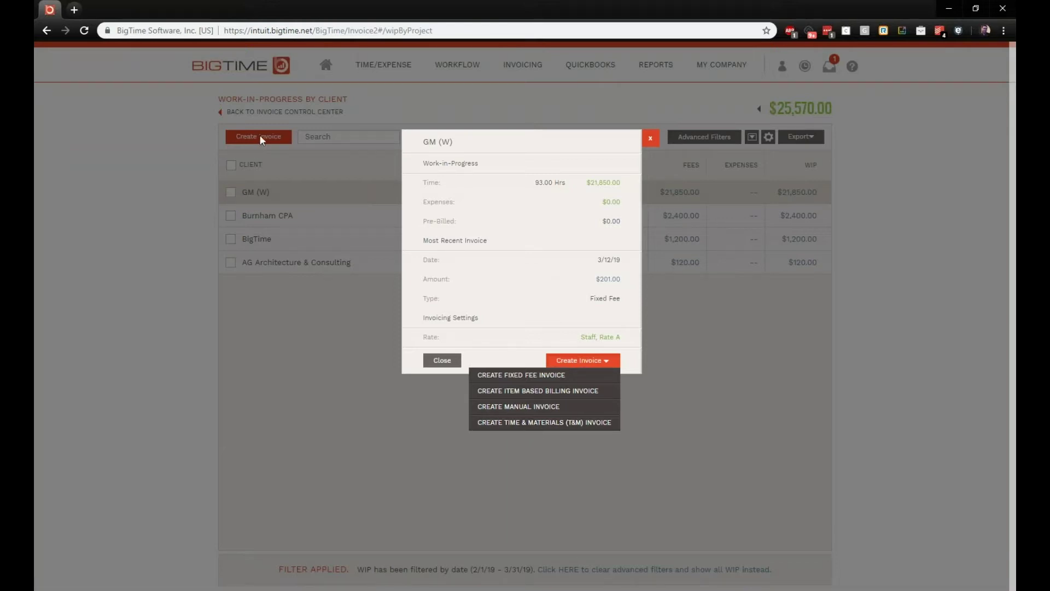
pyautogui.click(567, 424)
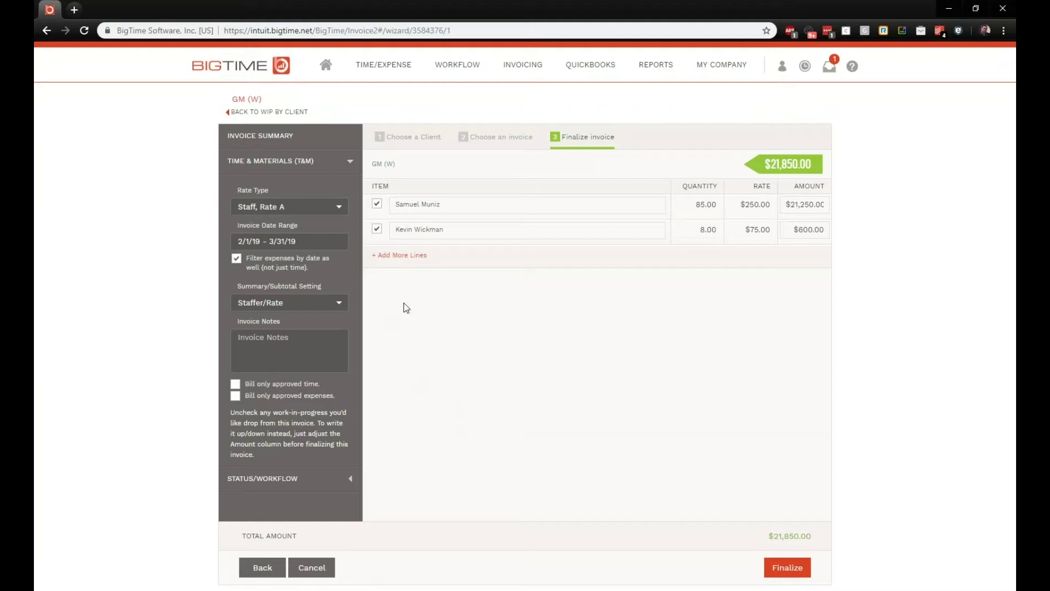
# Step: Keep Staff, Rate A pricing and review the subtotal grouping options for the GM (W) invoice
pyautogui.click(345, 206)
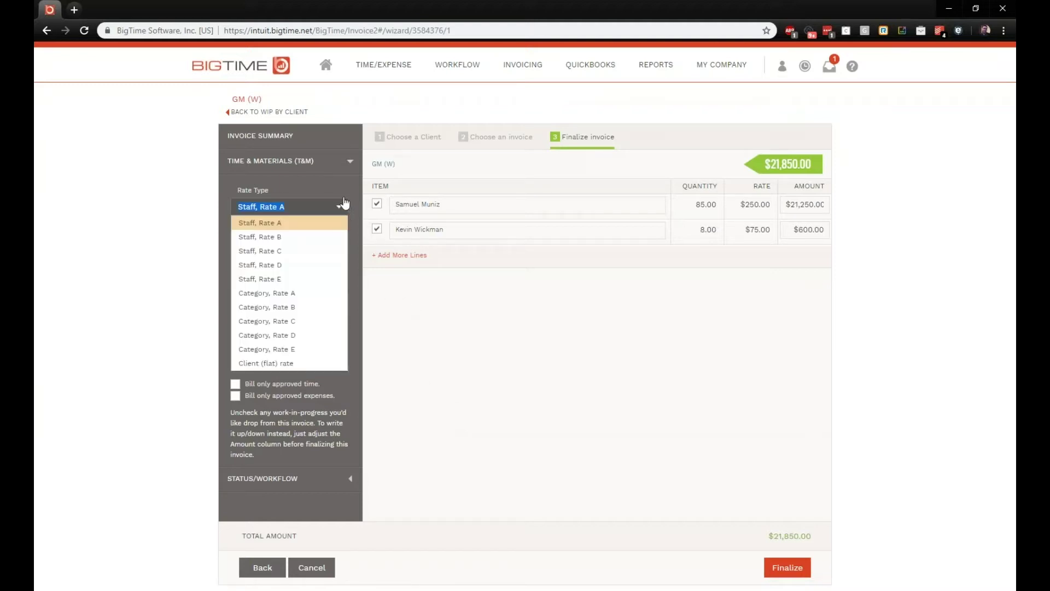
pyautogui.click(340, 185)
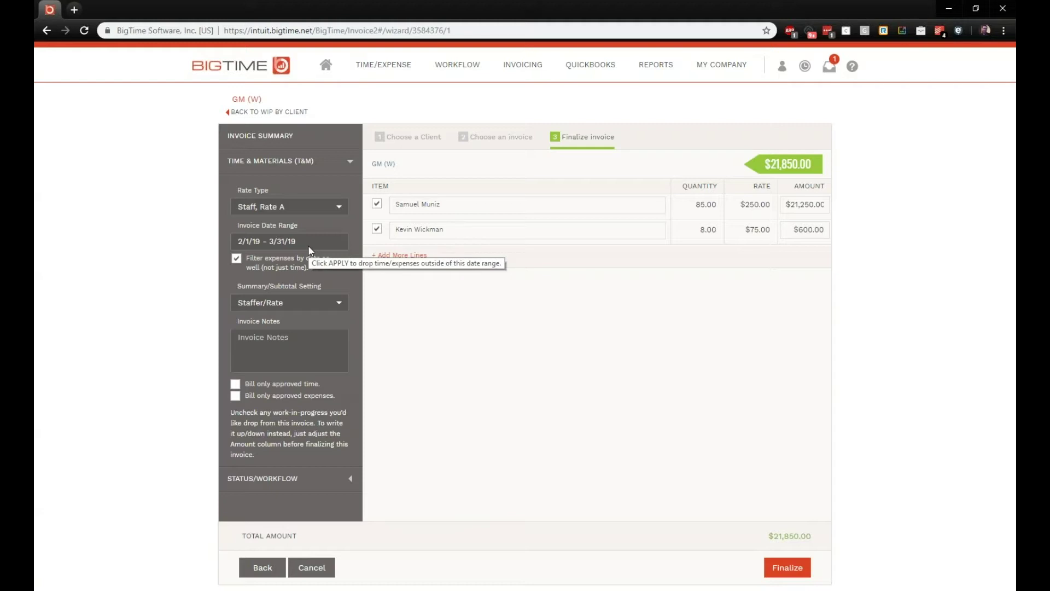
pyautogui.click(341, 306)
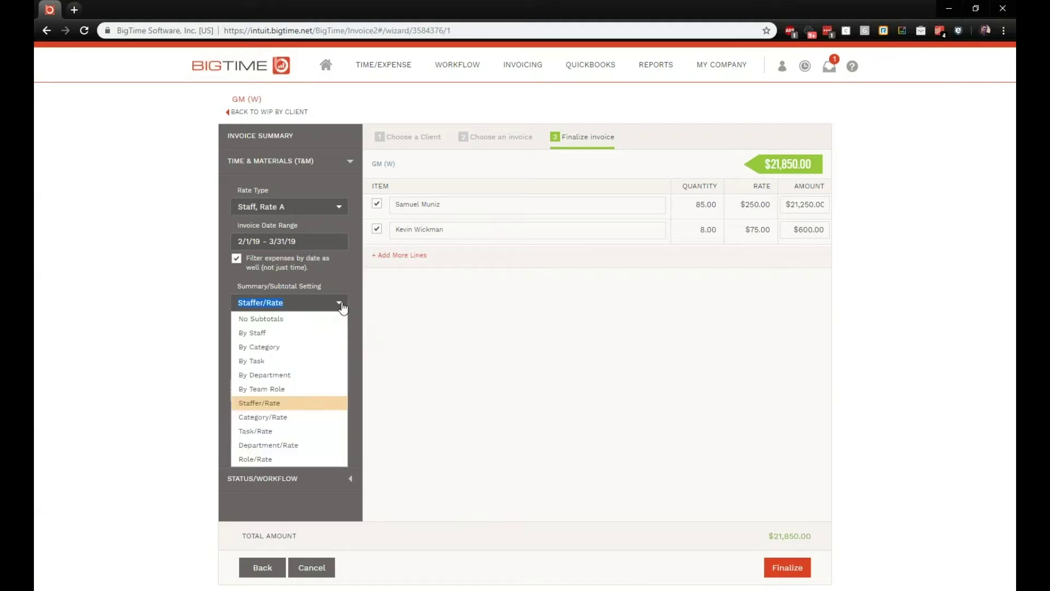
pyautogui.click(318, 409)
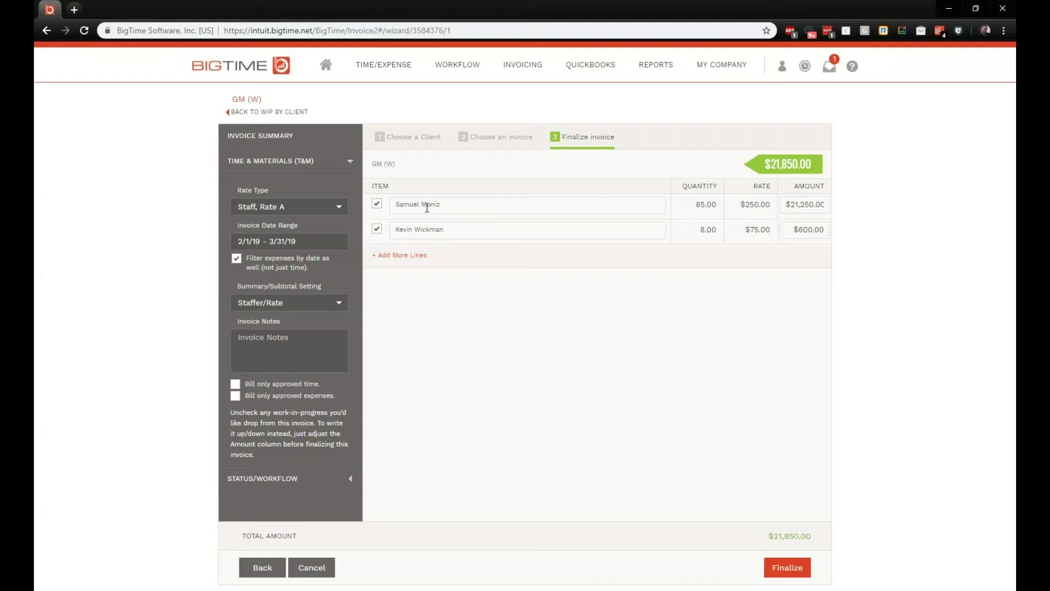
pyautogui.click(337, 303)
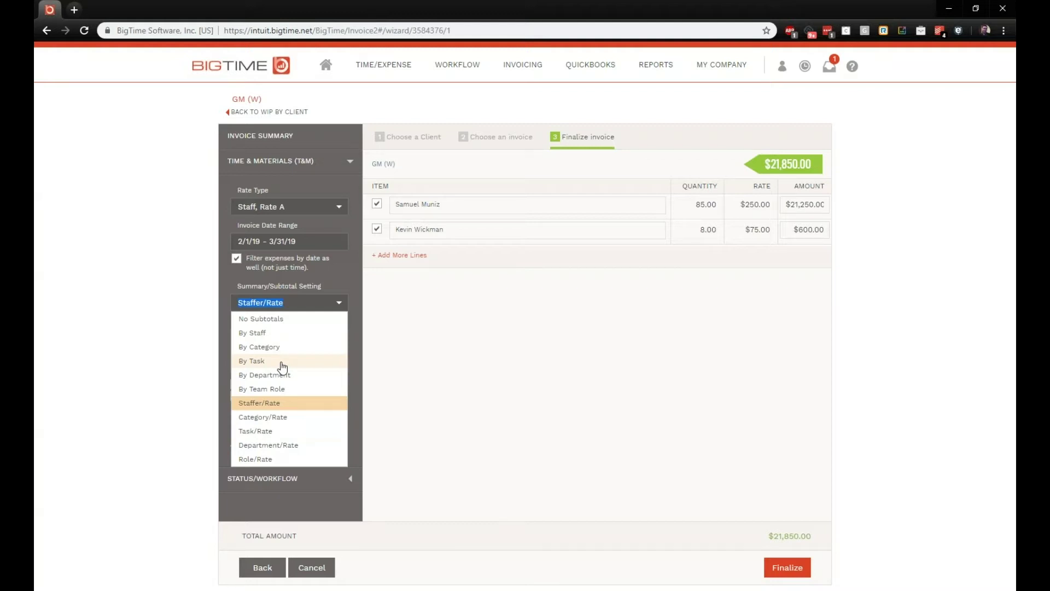
pyautogui.click(282, 363)
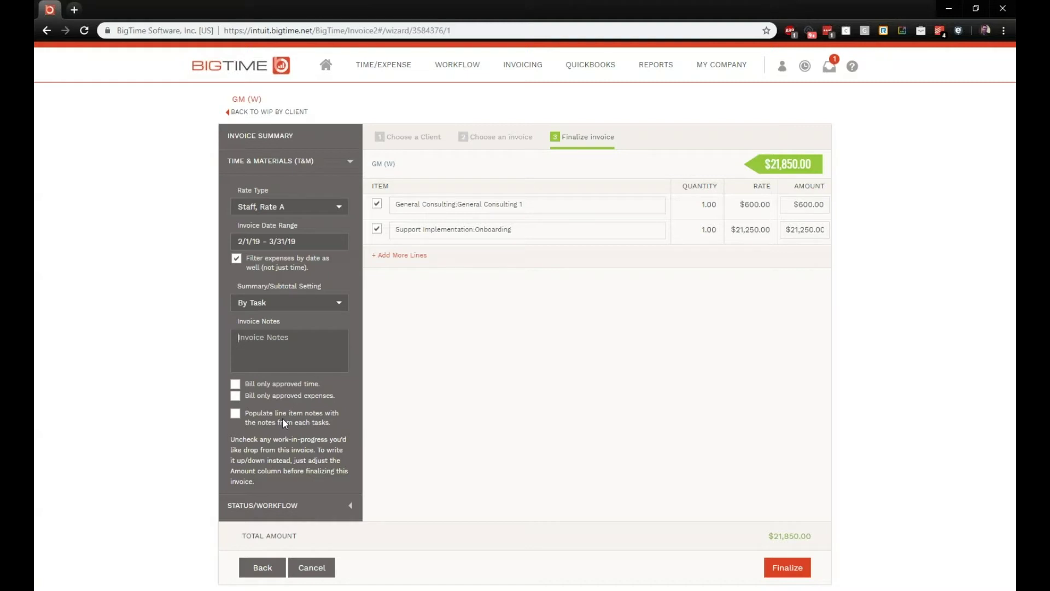
# Step: Leave task notes off and change the first line's amount from 600.00 to 500
pyautogui.click(235, 414)
pyautogui.click(235, 415)
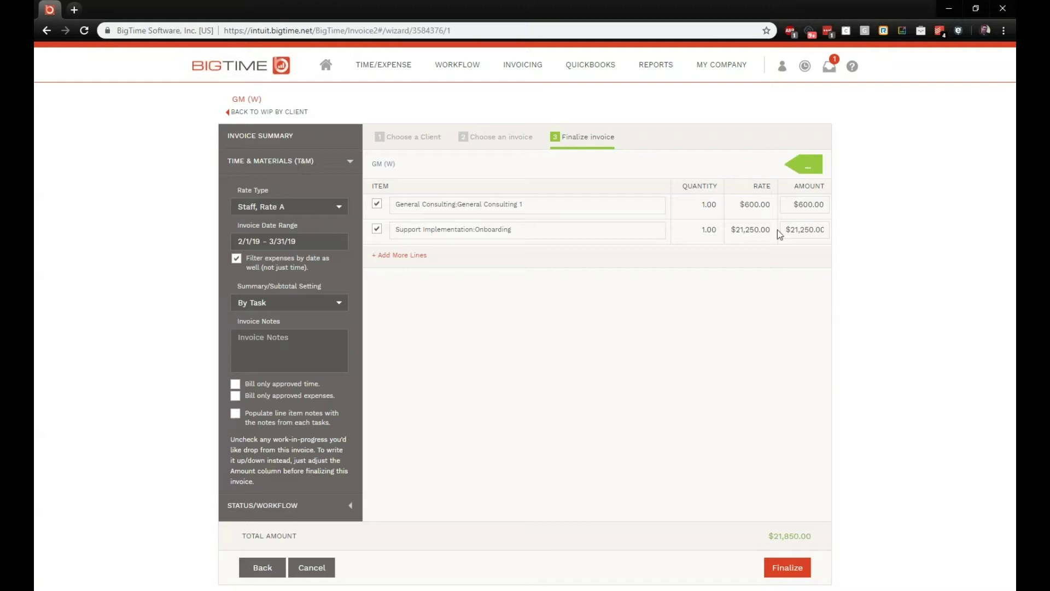
pyautogui.click(790, 203)
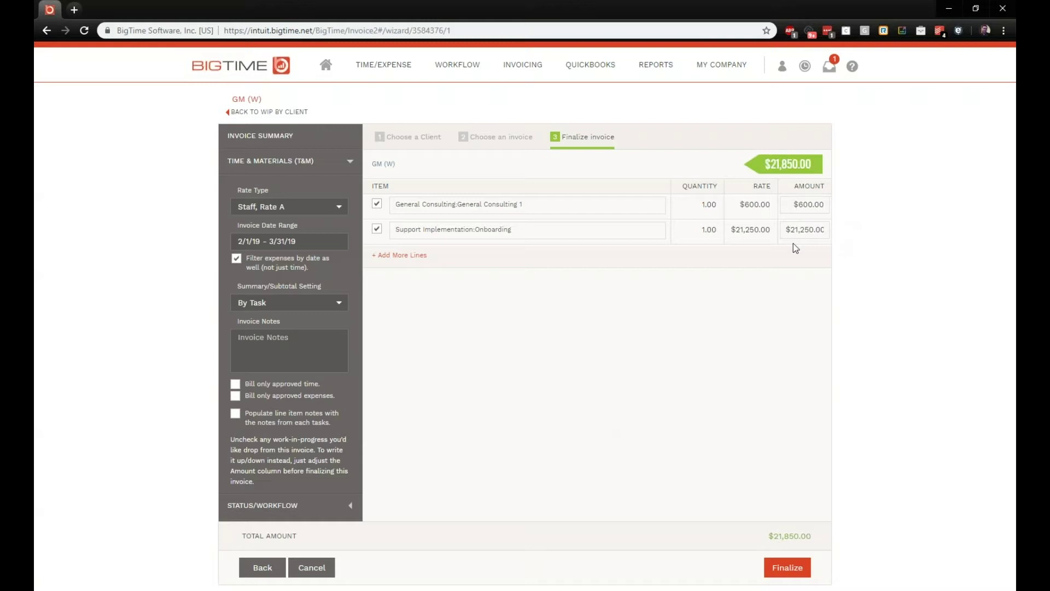
pyautogui.moveTo(798, 210); pyautogui.dragTo(825, 208)
pyautogui.write('500')
# Step: Add a 'Discount' line of -500 and finalize the invoice as a draft
pyautogui.click(402, 255)
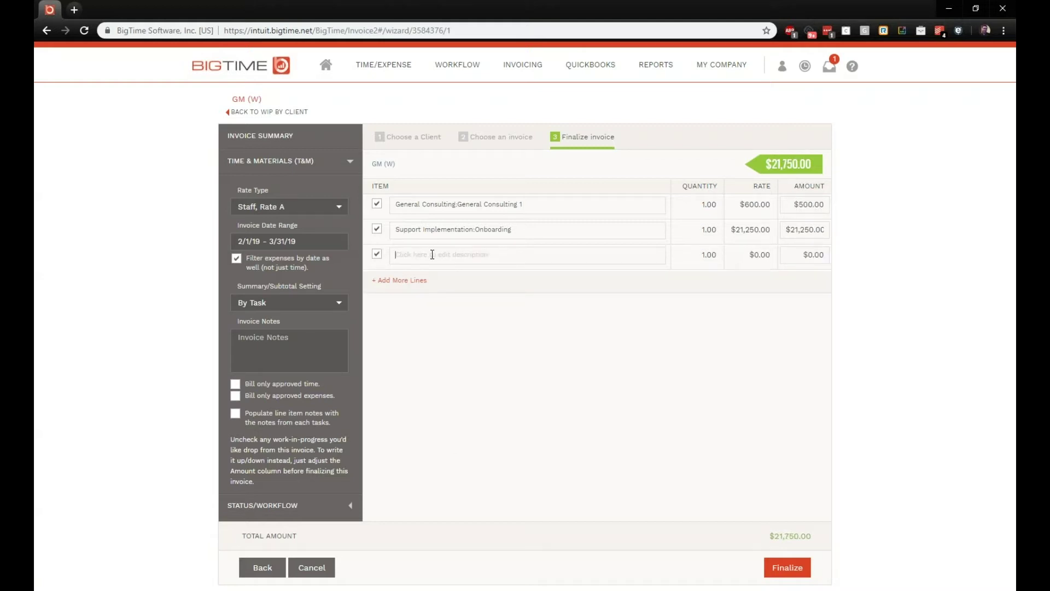
pyautogui.write('Discount')
pyautogui.click(802, 257)
pyautogui.write('-500')
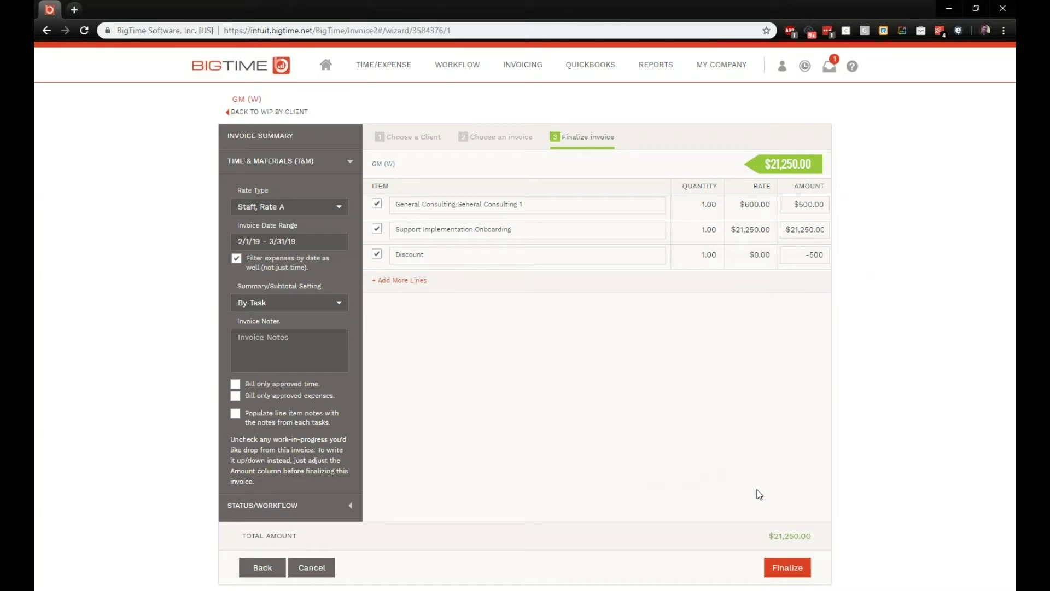
pyautogui.click(793, 569)
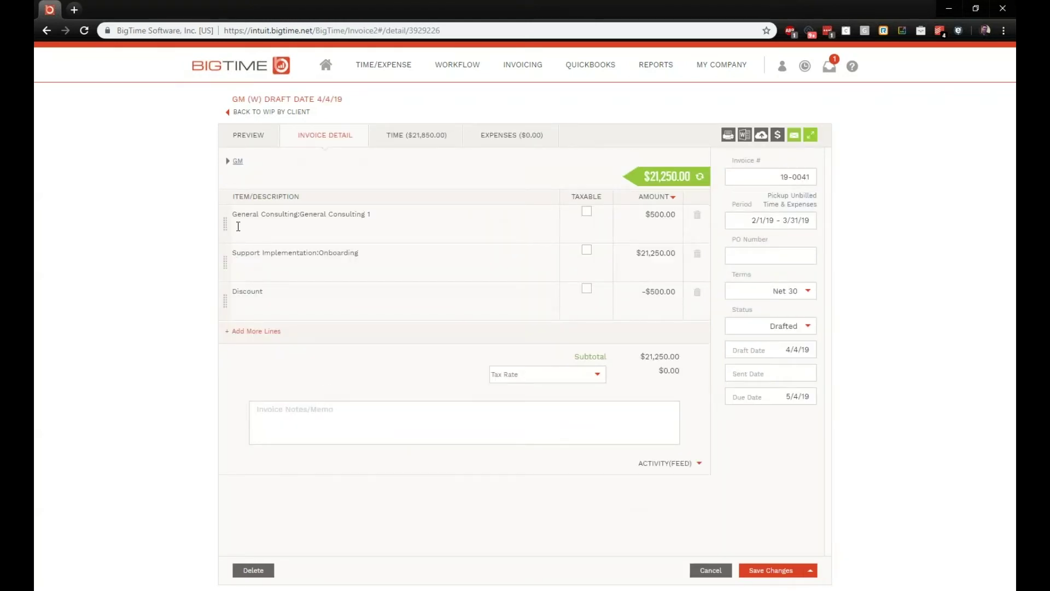
# Step: Edit the General Consulting line's note and move it below Support Implementation
pyautogui.click(269, 218)
pyautogui.moveTo(372, 214); pyautogui.dragTo(233, 214)
pyautogui.click(387, 252)
pyautogui.moveTo(386, 253); pyautogui.dragTo(167, 248)
pyautogui.click(383, 211)
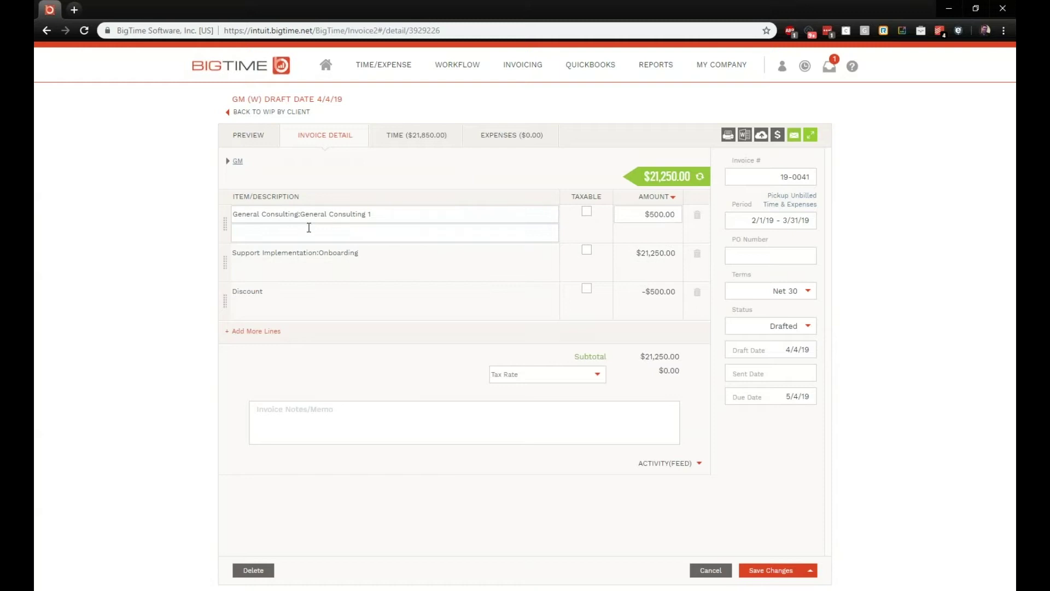
pyautogui.write('Line item note')
pyautogui.moveTo(225, 228); pyautogui.dragTo(228, 254)
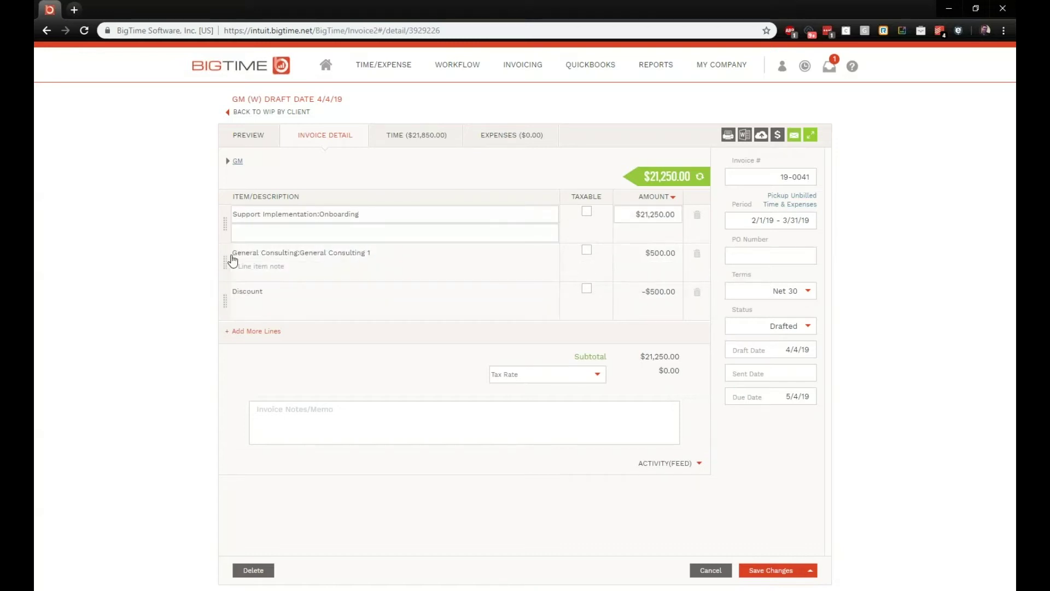
# Step: Mark Support Implementation and General Consulting 1 as taxable
pyautogui.click(586, 212)
pyautogui.click(587, 250)
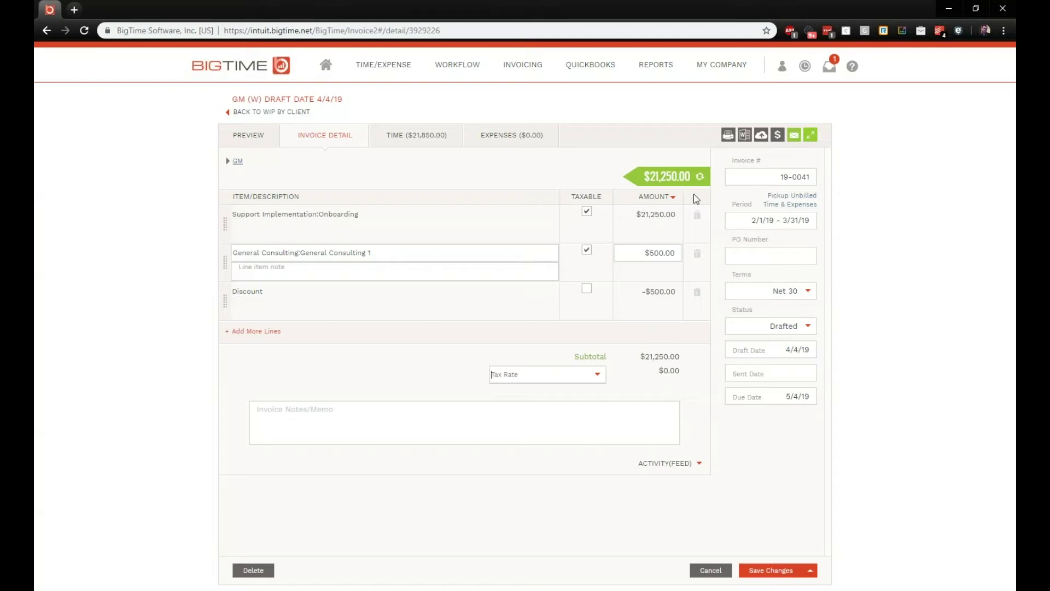
pyautogui.click(672, 196)
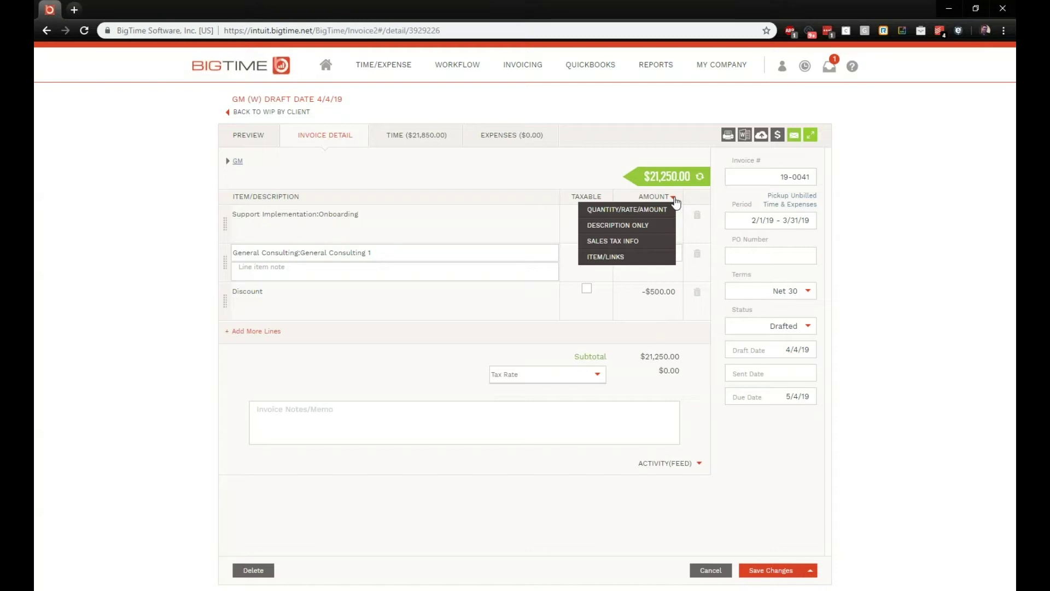
# Step: Try the description/amount, sales tax and task/QB item column views, checking General Consulting's QB items
pyautogui.click(627, 210)
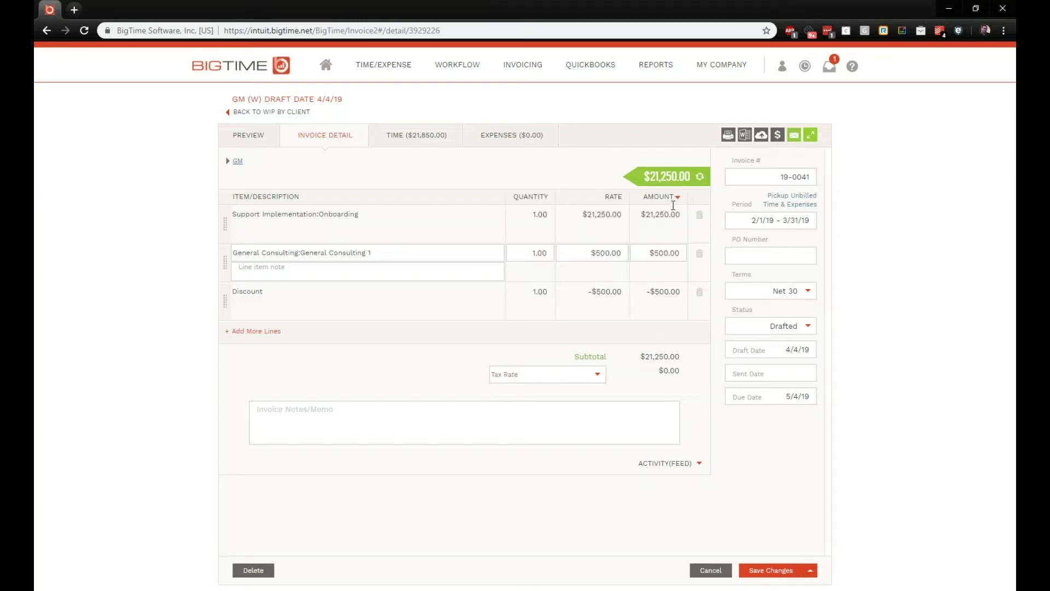
pyautogui.click(681, 201)
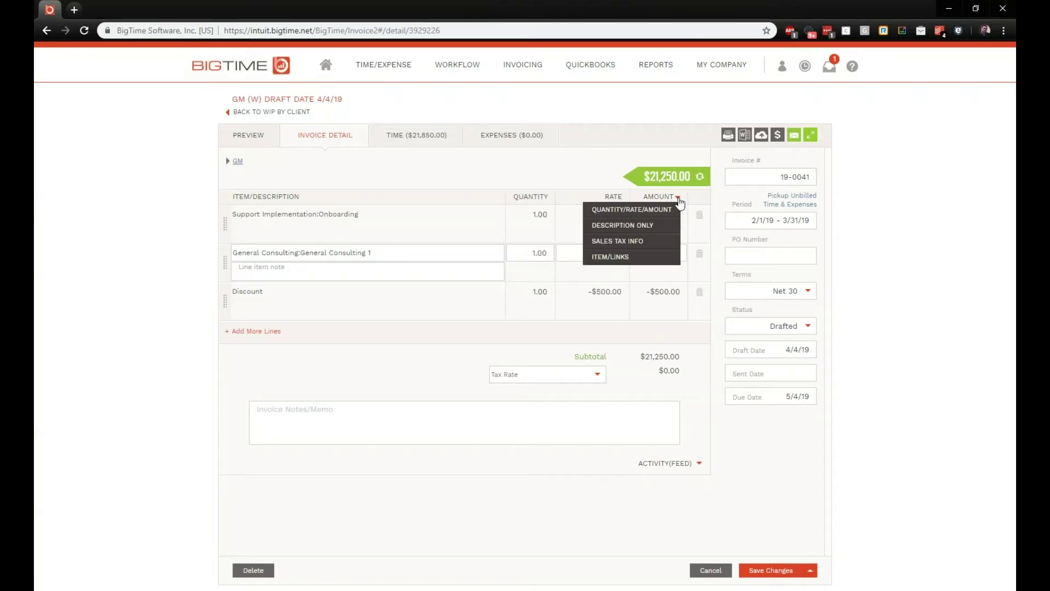
pyautogui.click(635, 224)
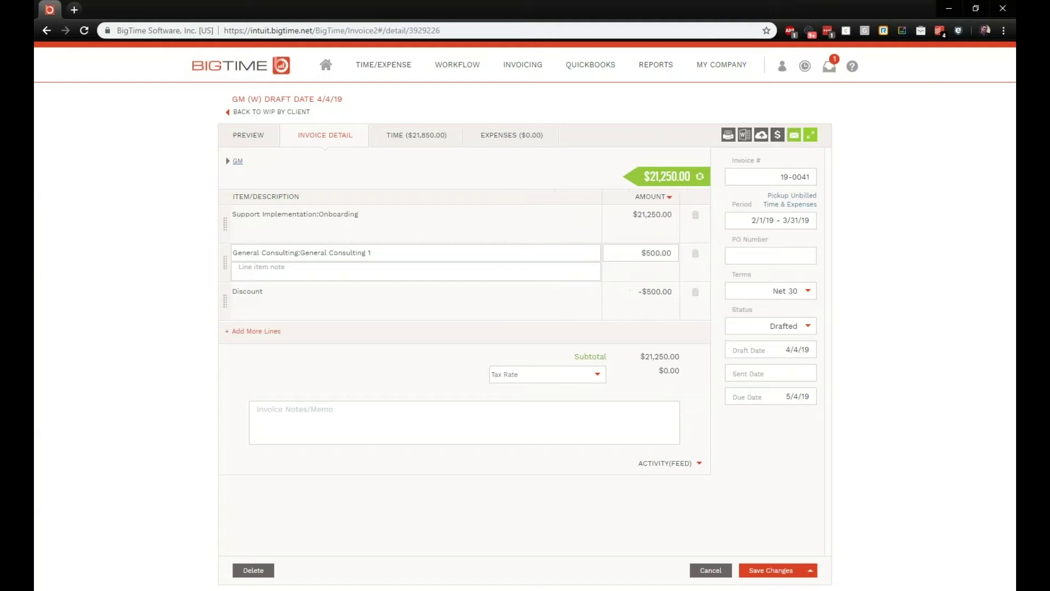
pyautogui.click(676, 198)
pyautogui.click(629, 244)
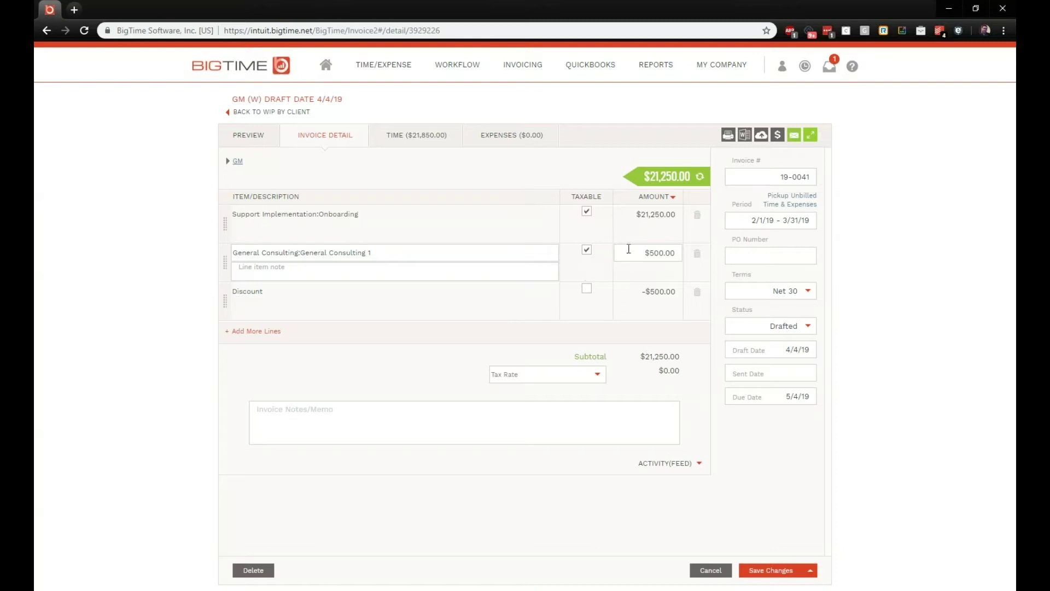
pyautogui.click(676, 199)
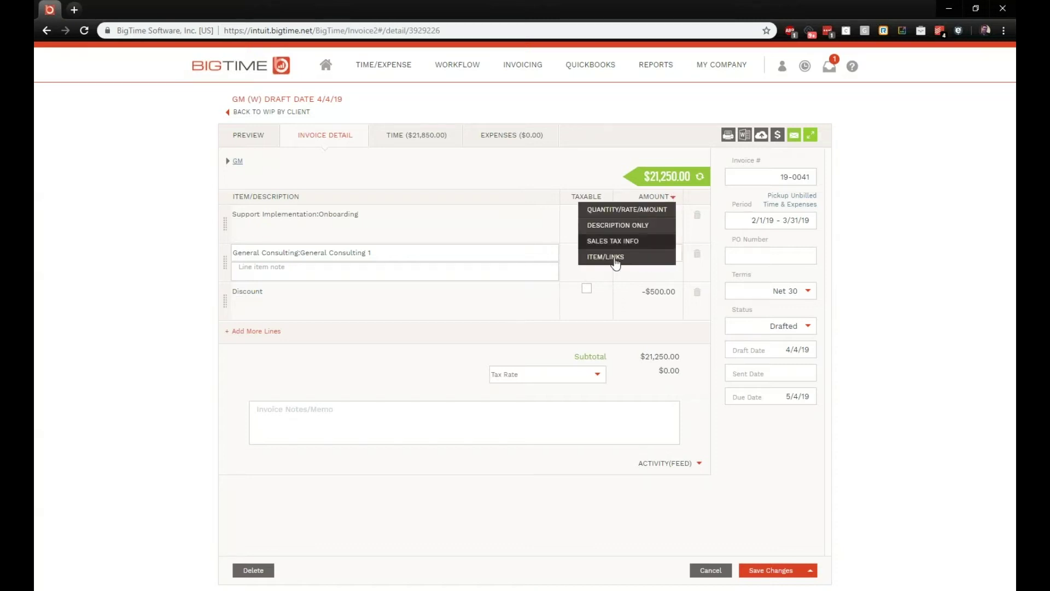
pyautogui.click(613, 261)
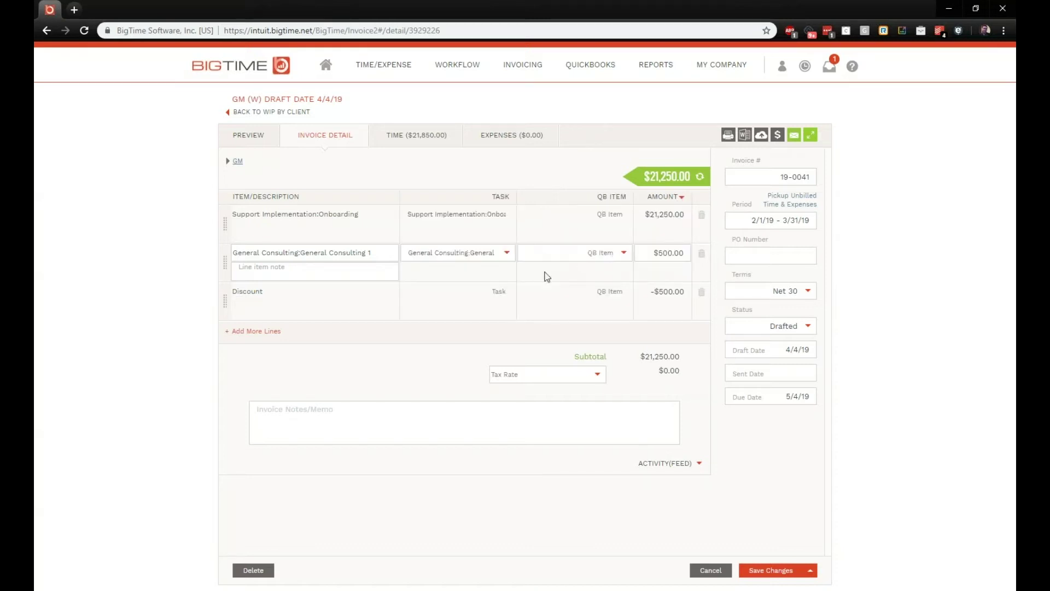
pyautogui.click(625, 259)
pyautogui.click(624, 254)
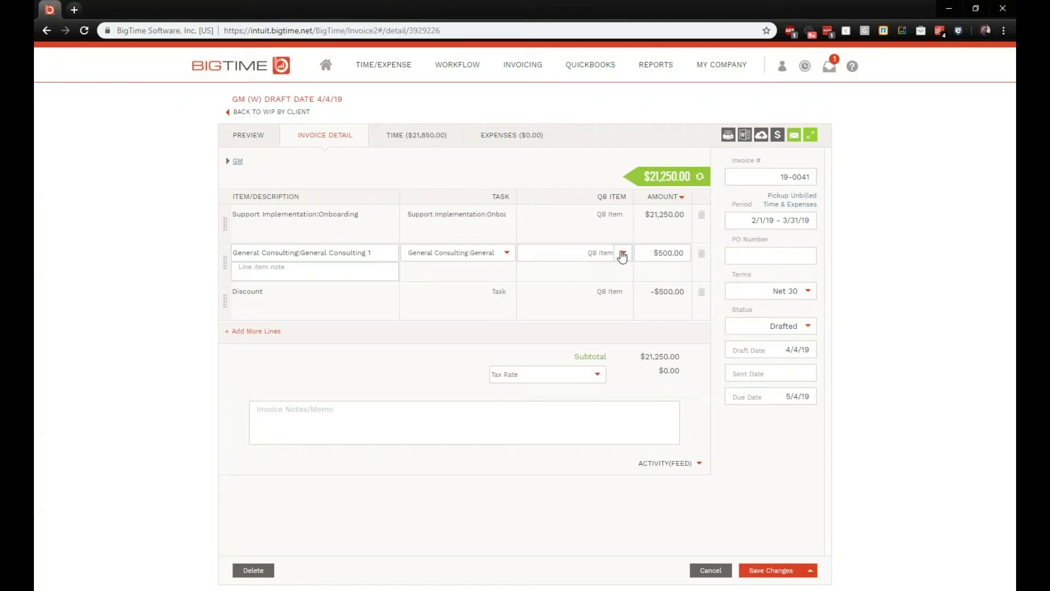
# Step: Switch the lines back to the Quantity/Rate/Amount column view
pyautogui.click(682, 198)
pyautogui.click(634, 224)
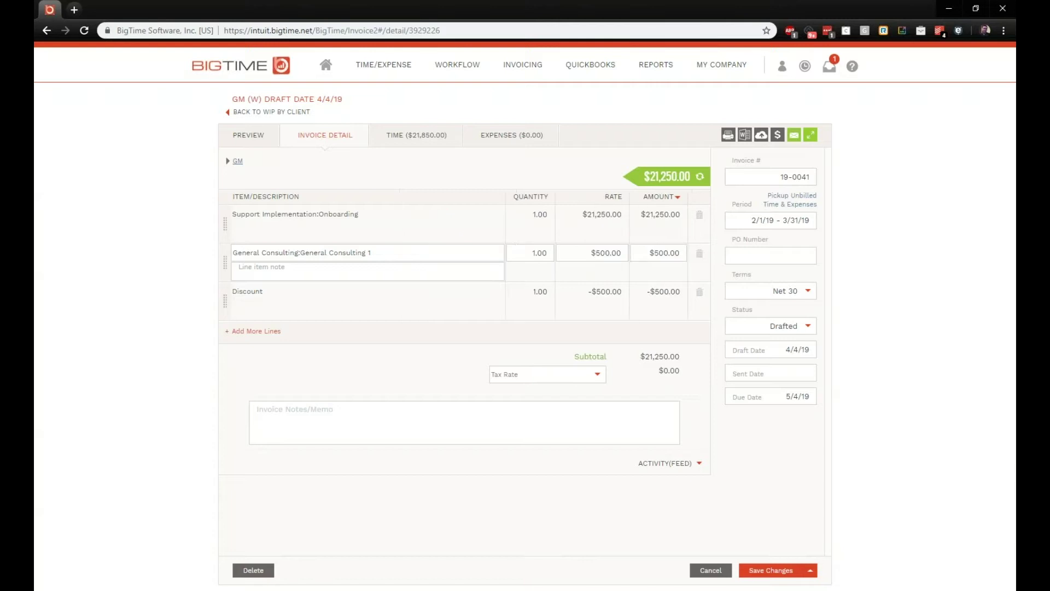
pyautogui.click(776, 176)
pyautogui.click(775, 179)
pyautogui.click(535, 72)
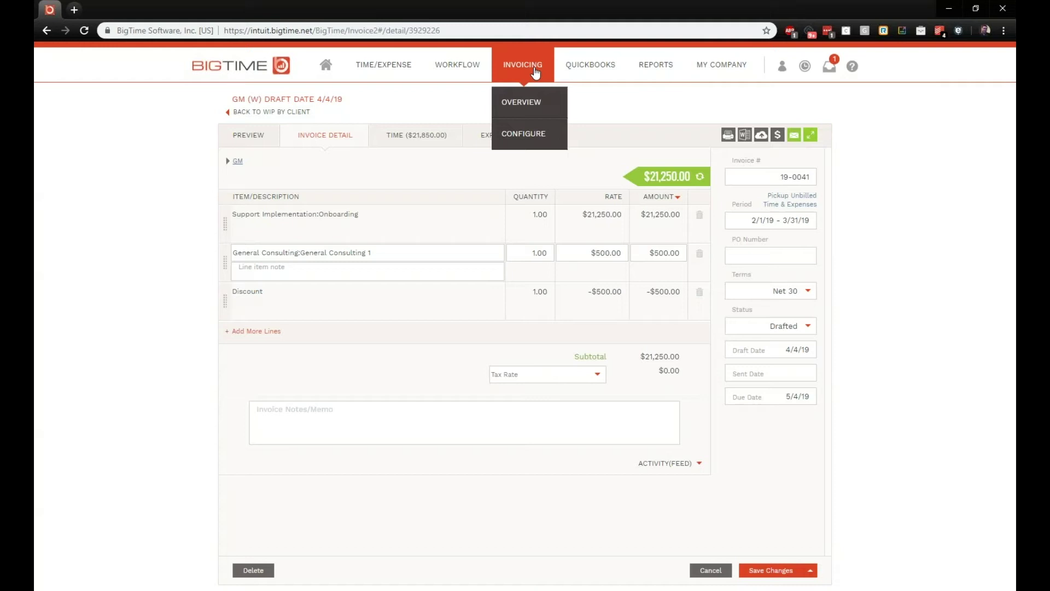
pyautogui.click(519, 135)
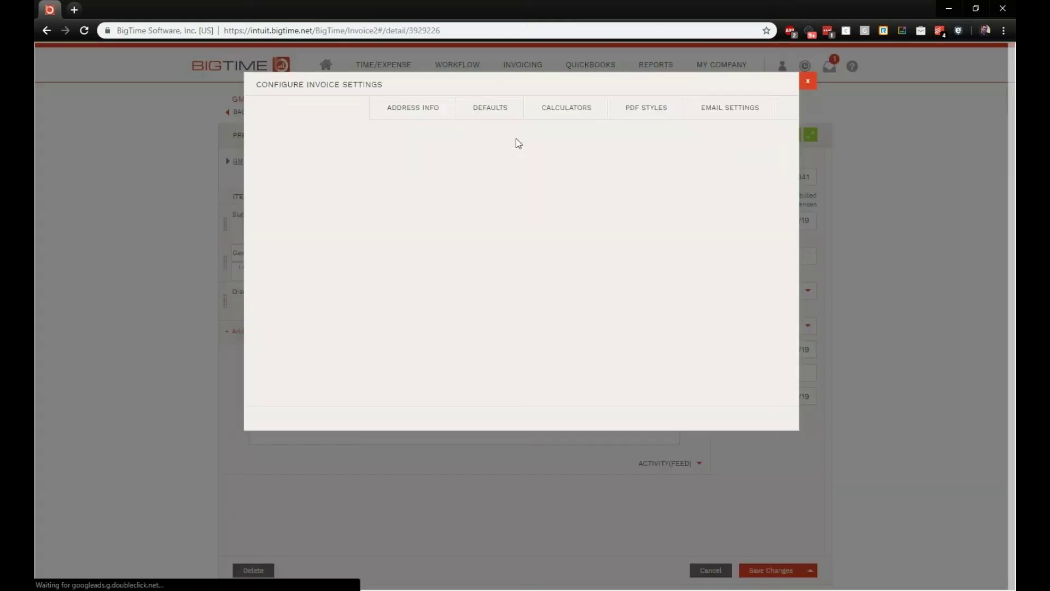
pyautogui.click(504, 110)
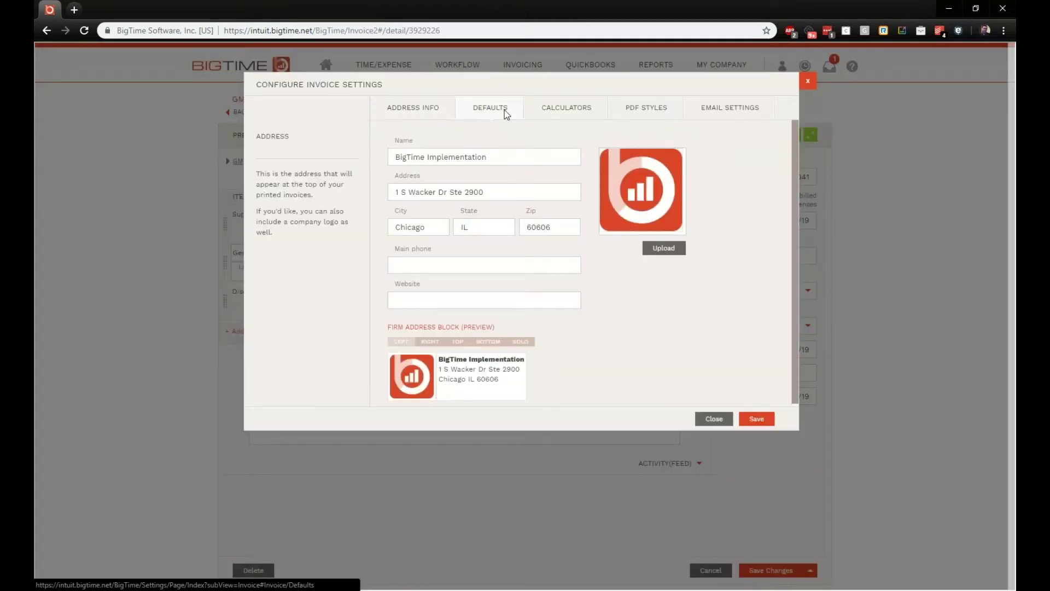
pyautogui.moveTo(540, 215)
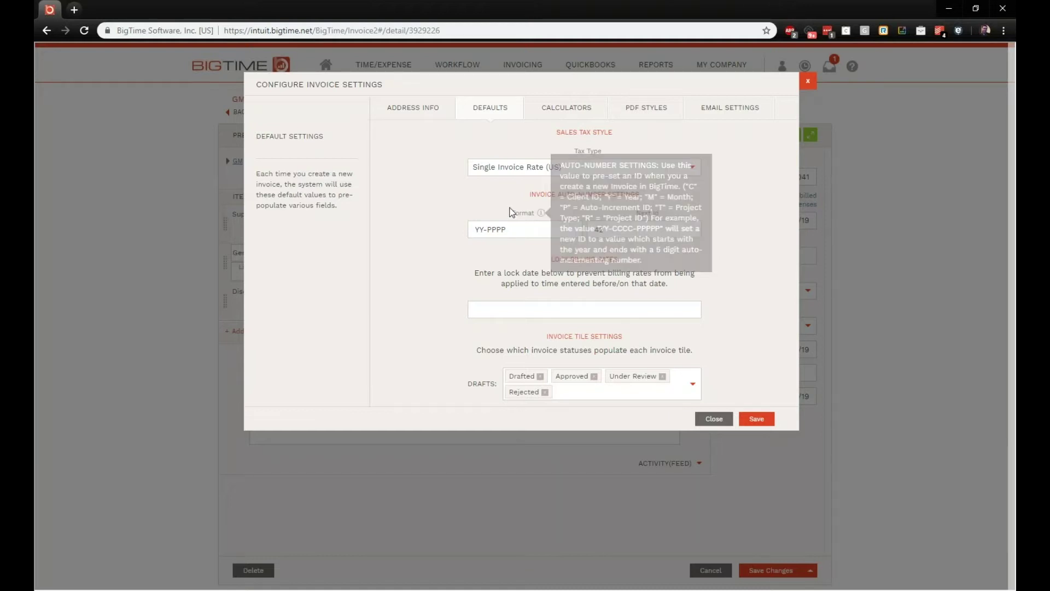
pyautogui.moveTo(663, 230); pyautogui.dragTo(596, 227)
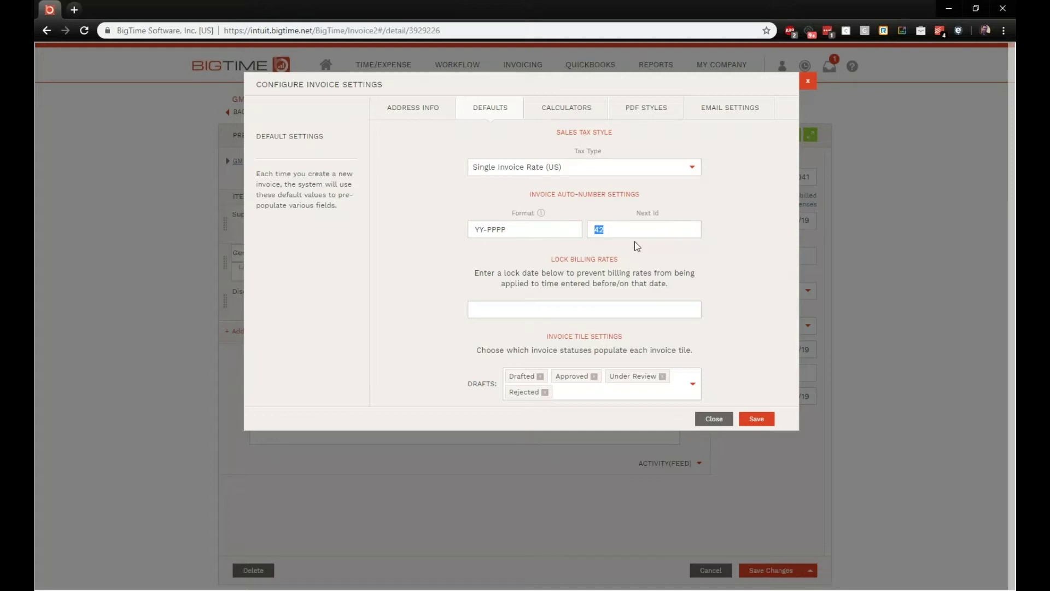
pyautogui.click(619, 306)
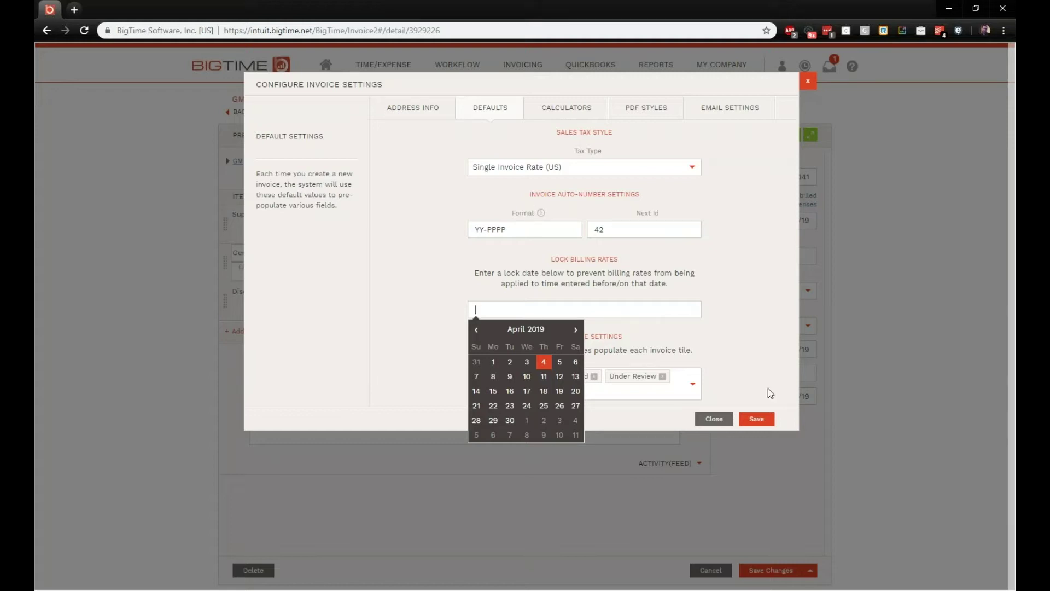
pyautogui.click(787, 343)
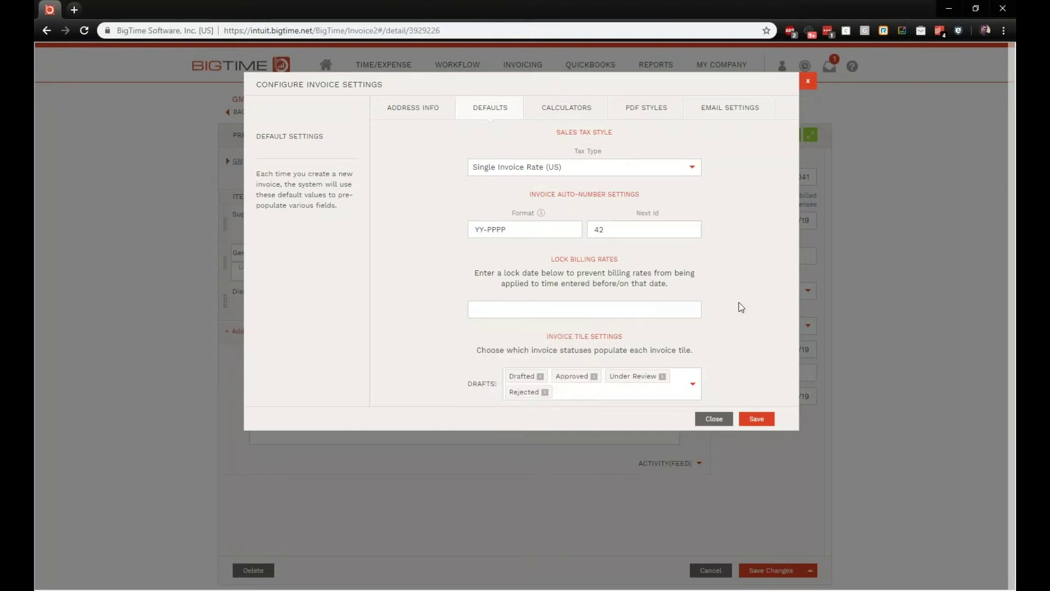
pyautogui.click(808, 81)
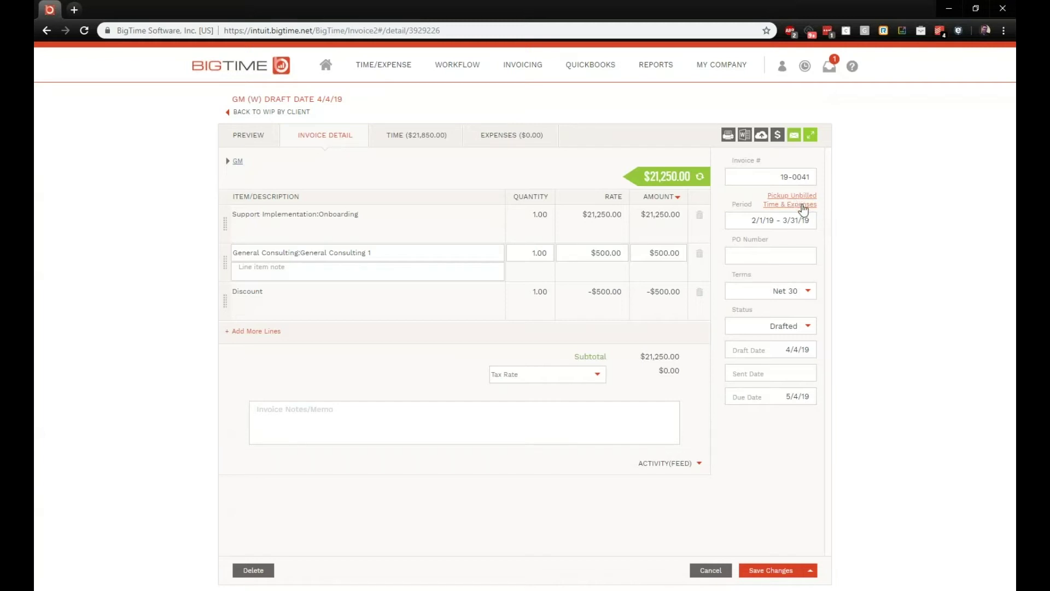
pyautogui.click(802, 208)
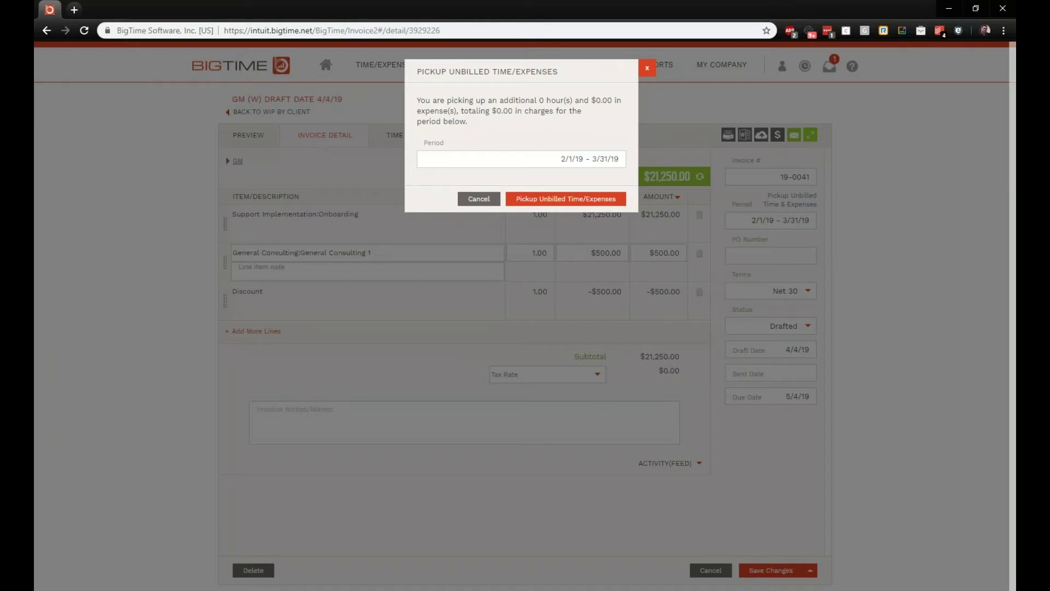
pyautogui.click(600, 158)
pyautogui.click(533, 218)
pyautogui.click(518, 254)
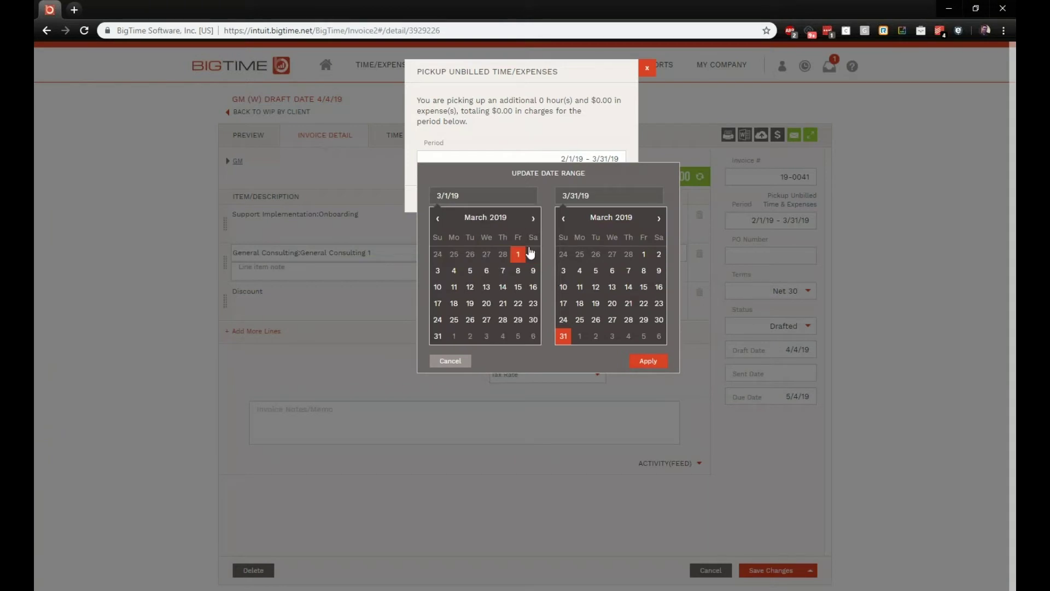
pyautogui.click(658, 218)
pyautogui.click(612, 286)
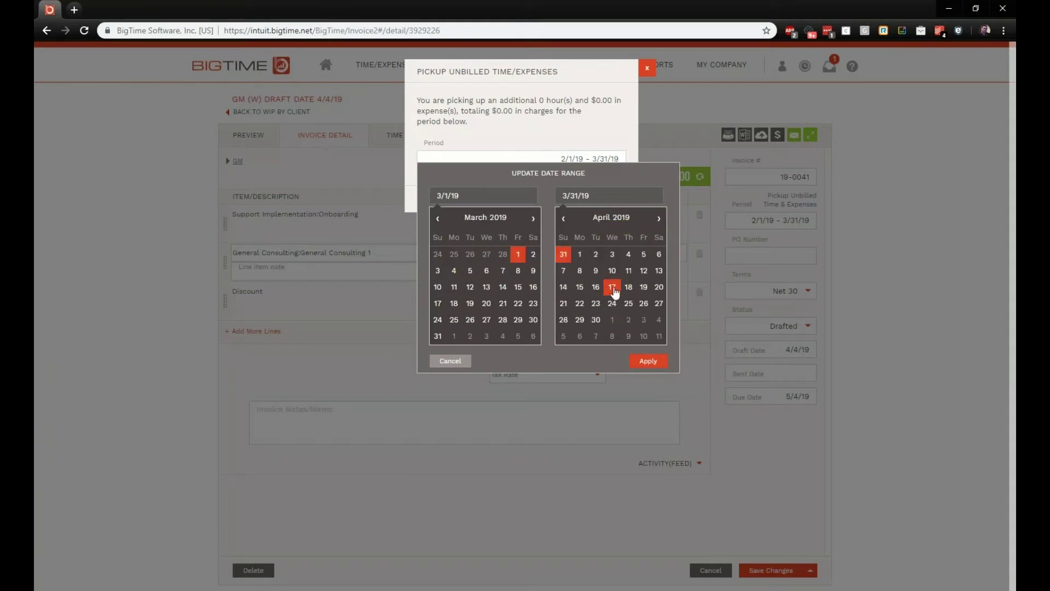
pyautogui.click(647, 361)
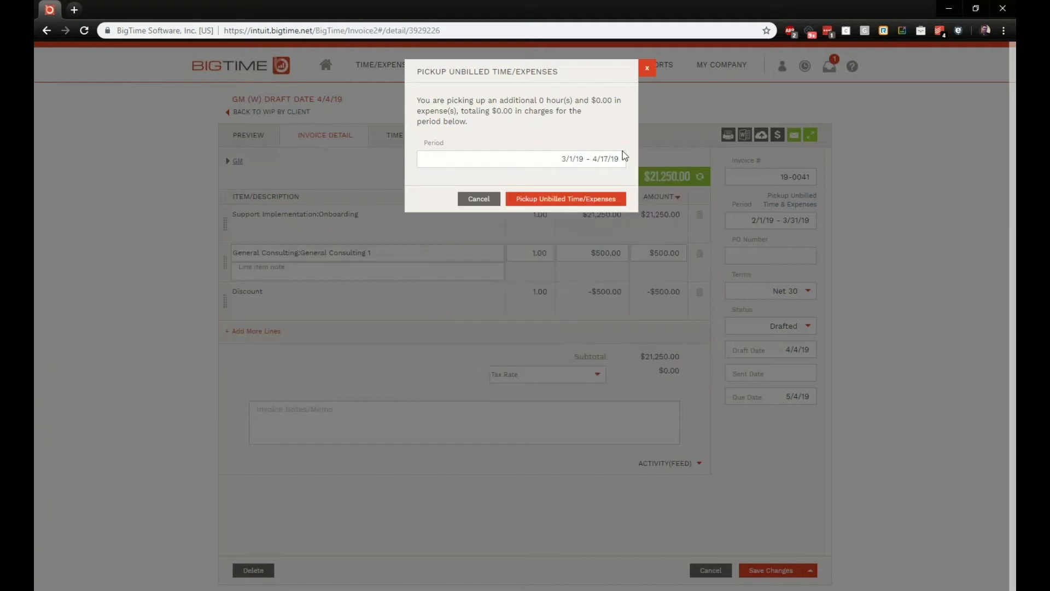
pyautogui.click(646, 70)
pyautogui.click(796, 262)
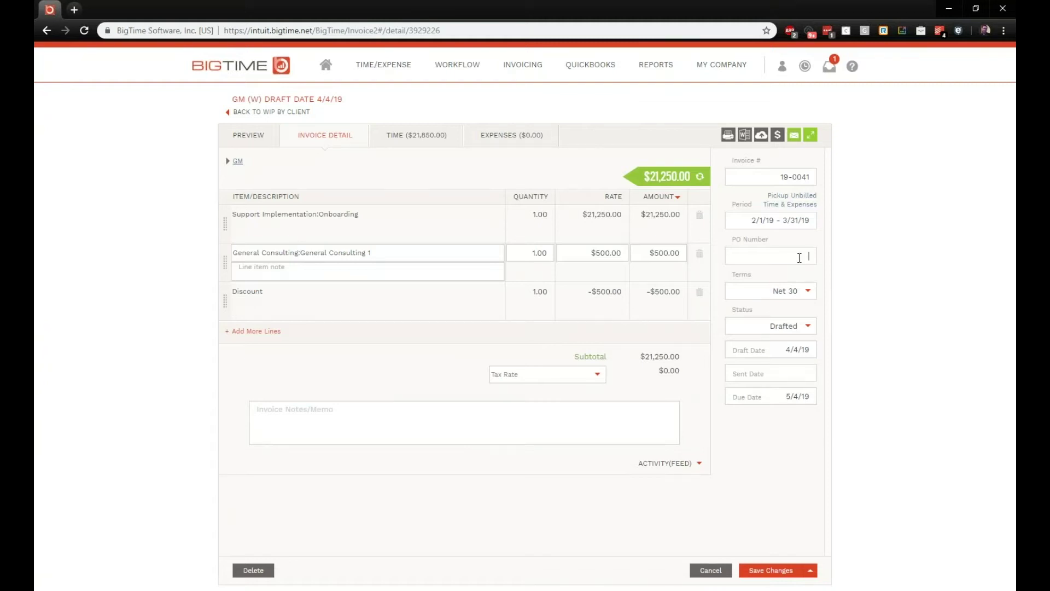
# Step: Open the Client List in a new tab and open the BigTime client's details
pyautogui.moveTo(755, 69)
pyautogui.rightClick(736, 128)
pyautogui.click(788, 128)
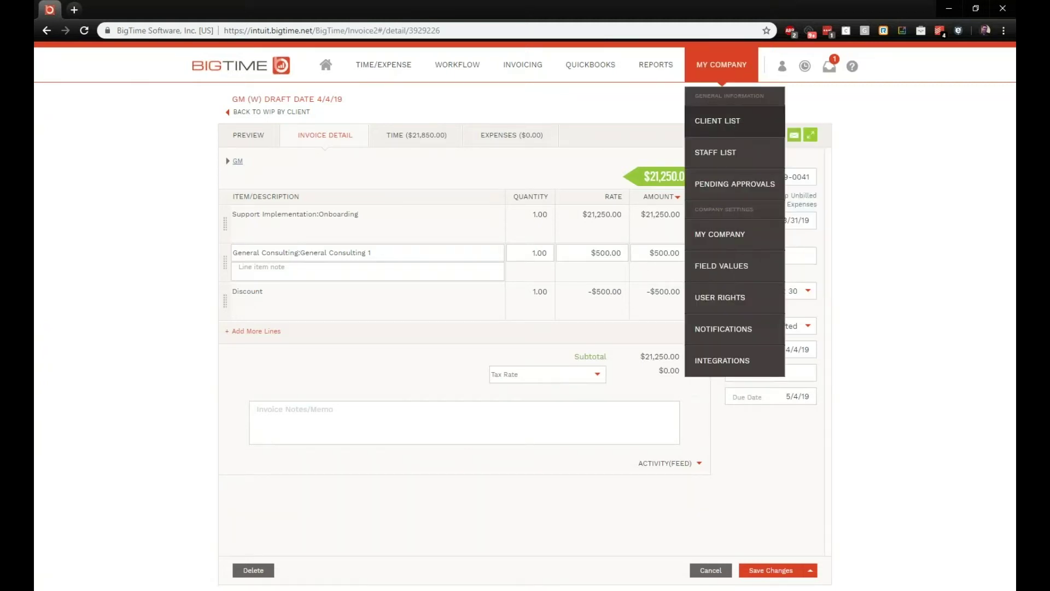
pyautogui.click(139, 7)
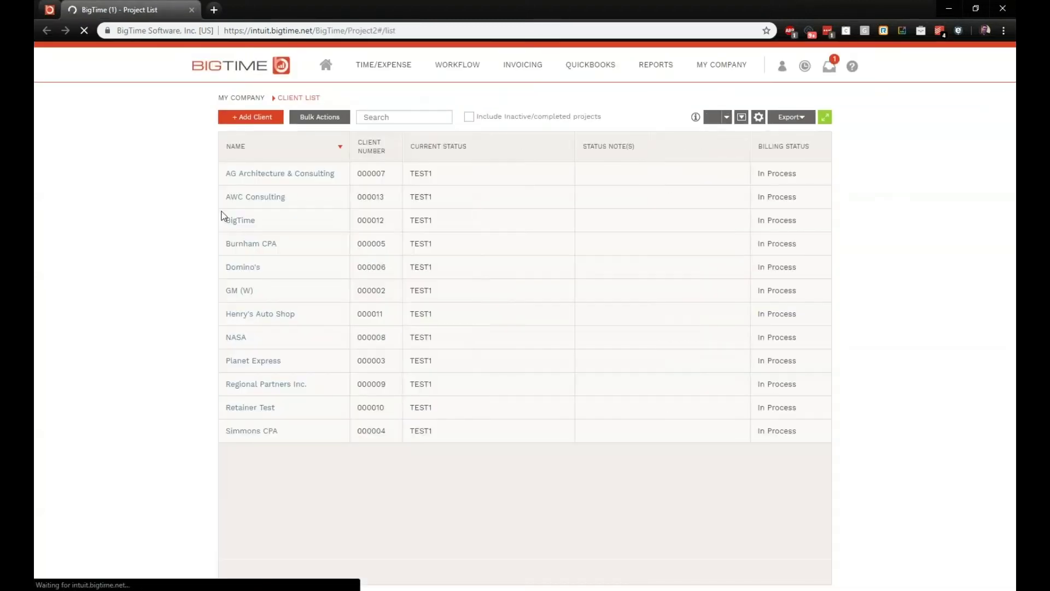
pyautogui.click(241, 220)
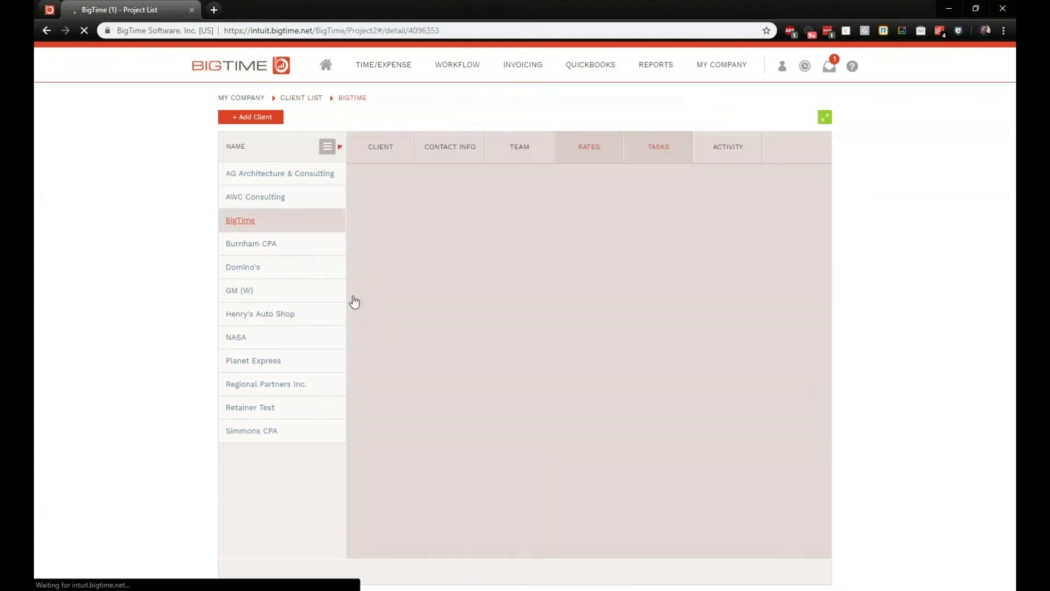
# Step: Add a 'PO Number' custom field, fill in the PO number, and save the client
pyautogui.scroll(-2, 409, 281)
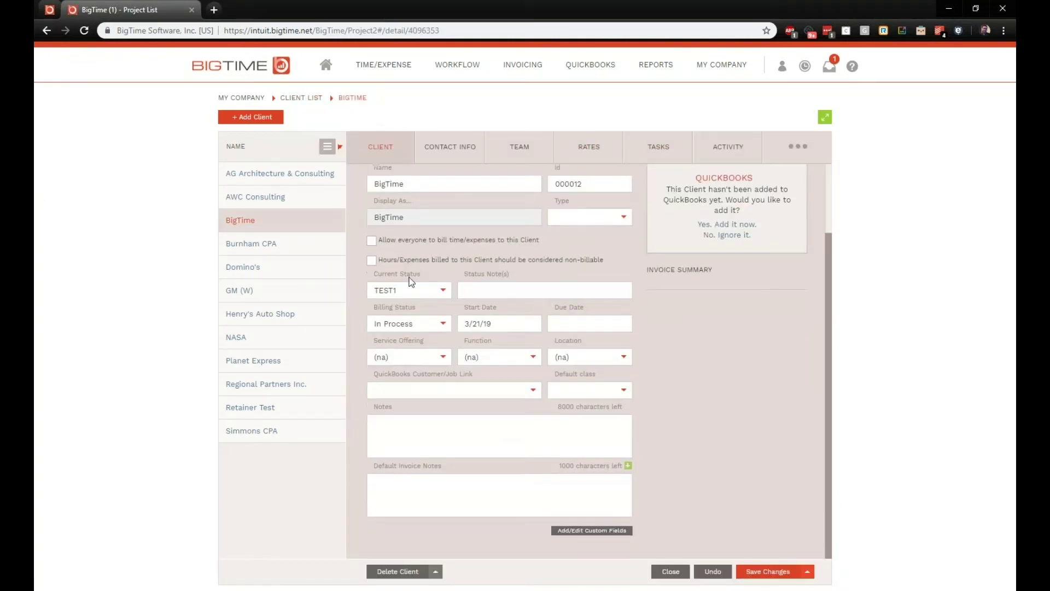
pyautogui.click(571, 531)
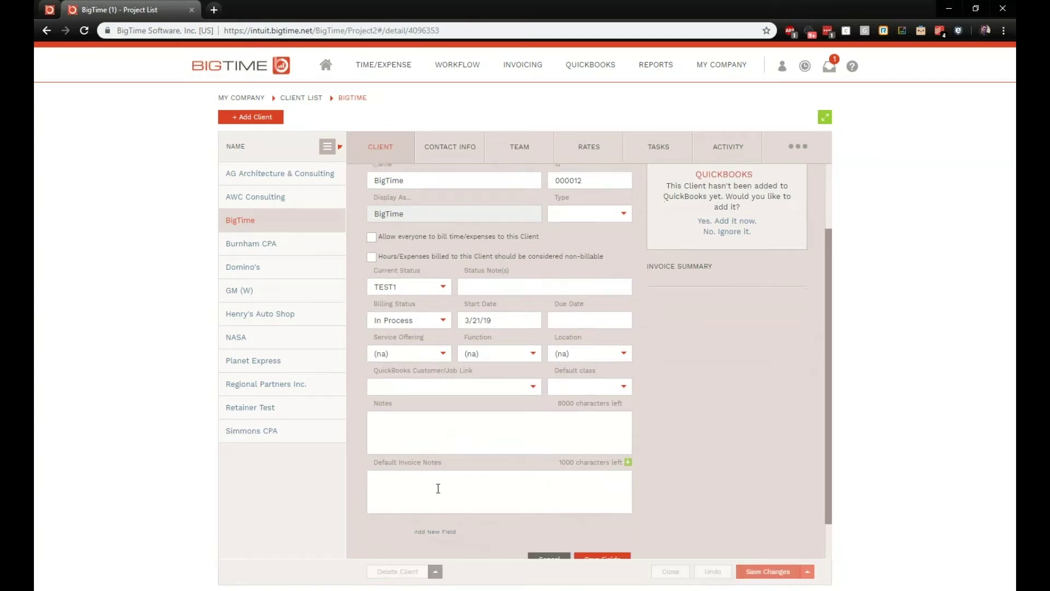
pyautogui.click(432, 544)
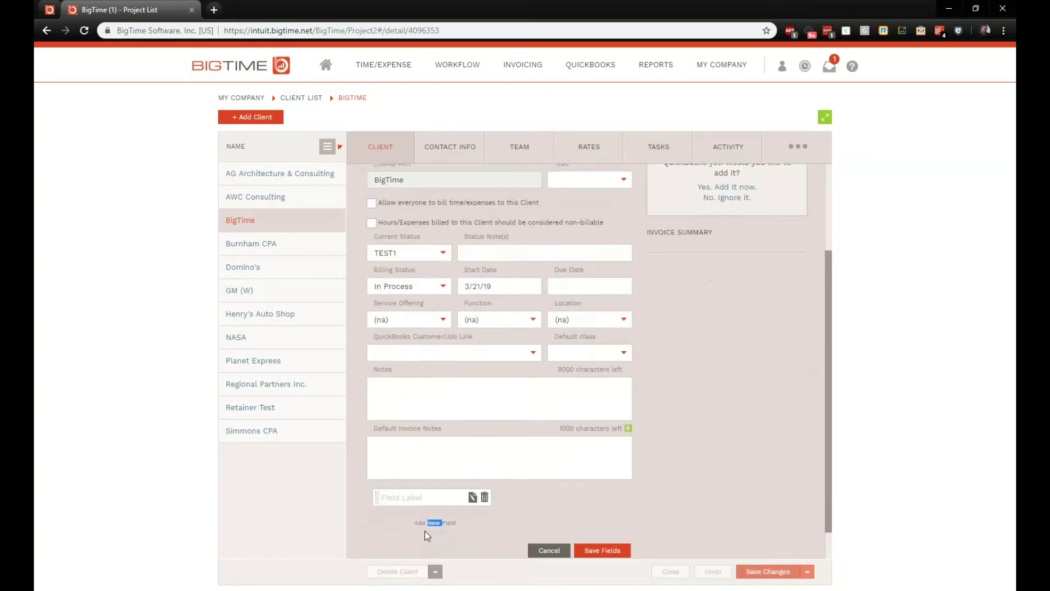
pyautogui.write('PO ')
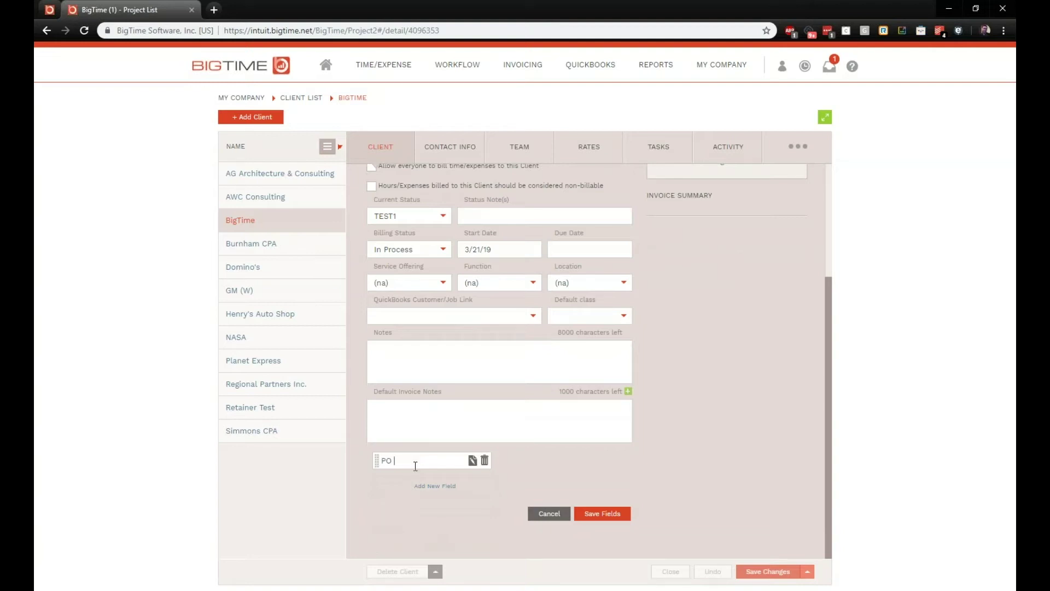
pyautogui.write('Number')
pyautogui.press('Return')
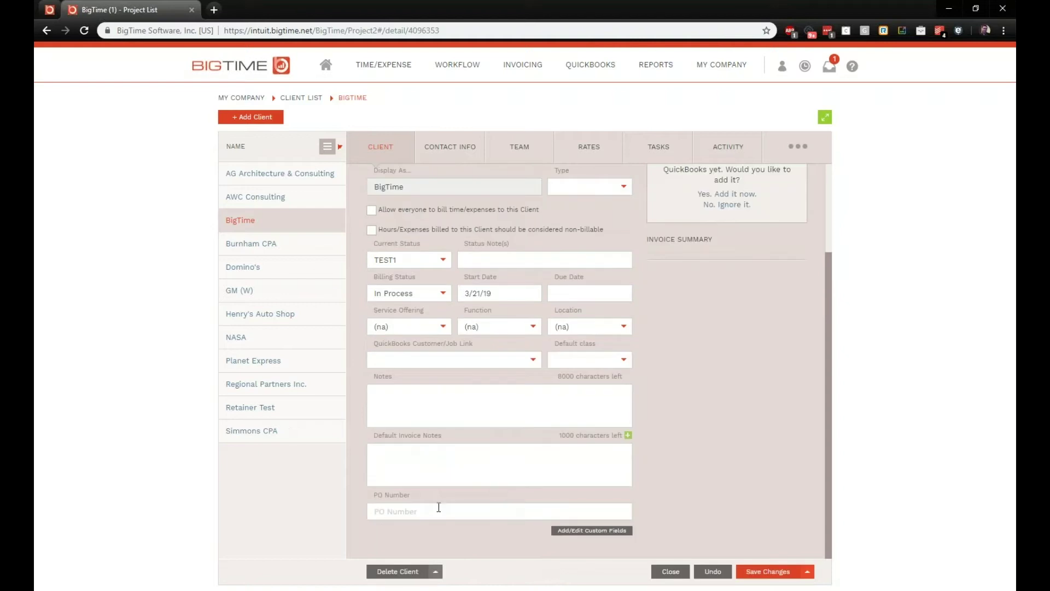
pyautogui.click(439, 509)
pyautogui.write('2346575')
pyautogui.click(777, 572)
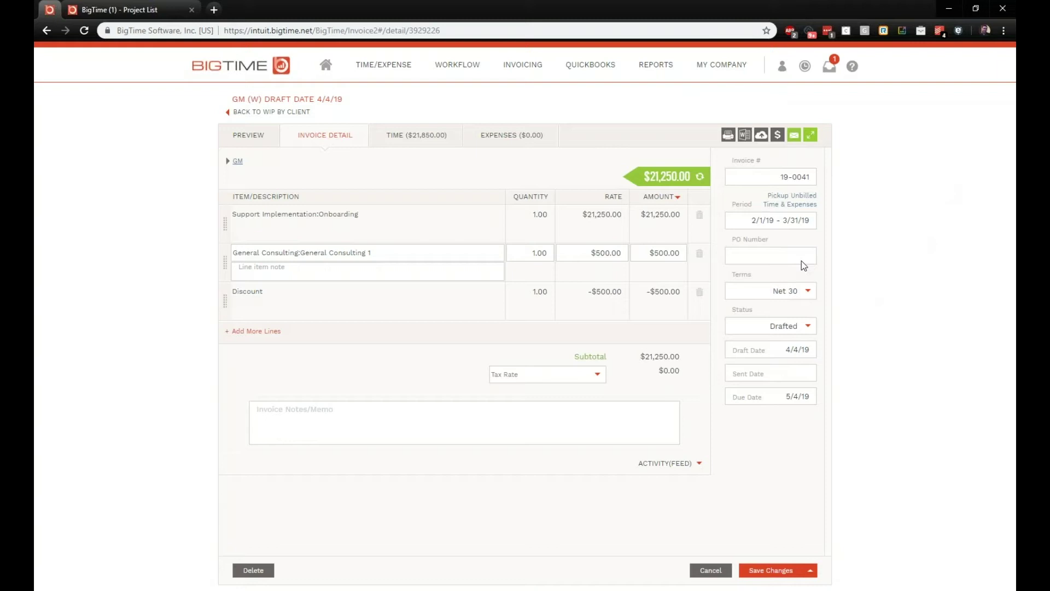
pyautogui.click(811, 292)
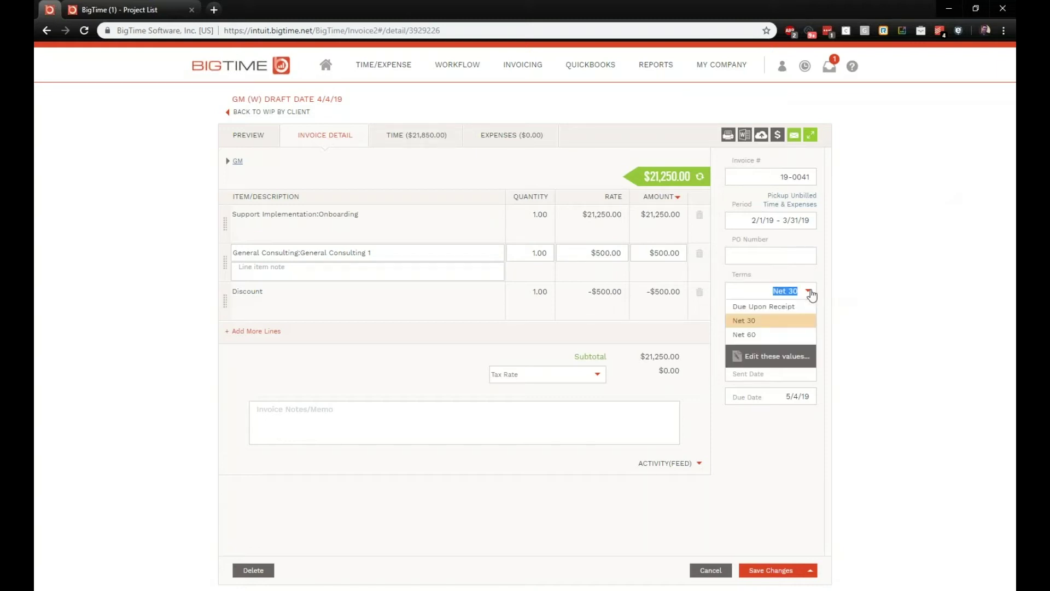
pyautogui.click(783, 358)
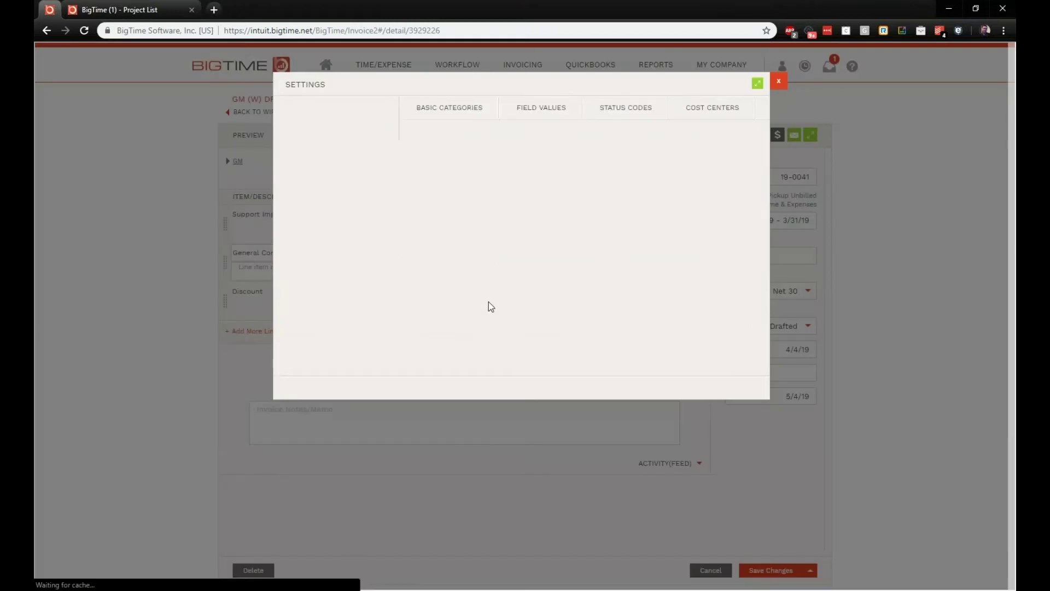
pyautogui.click(501, 192)
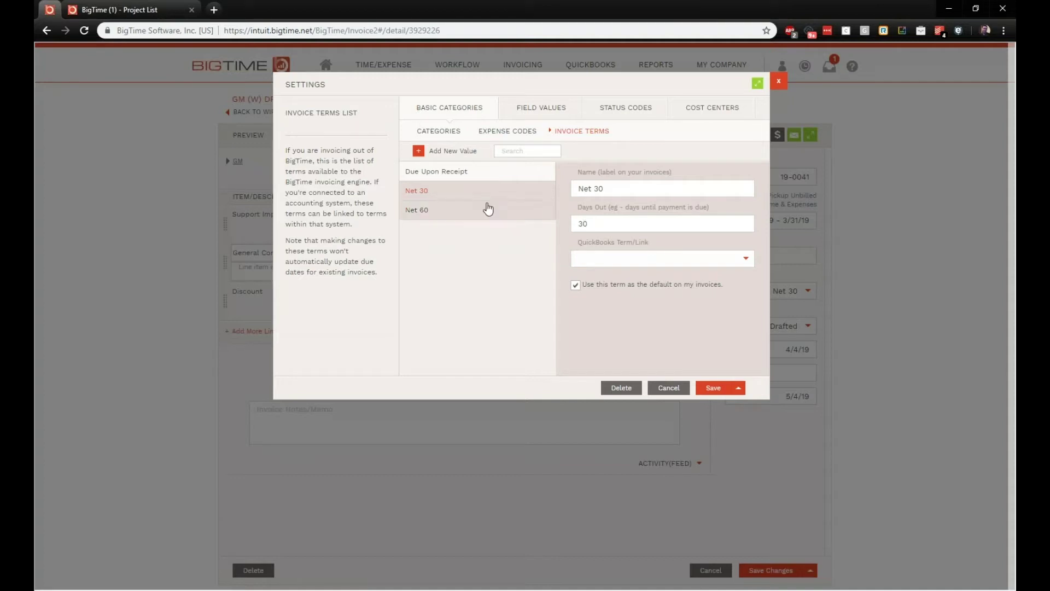
pyautogui.doubleClick(600, 225)
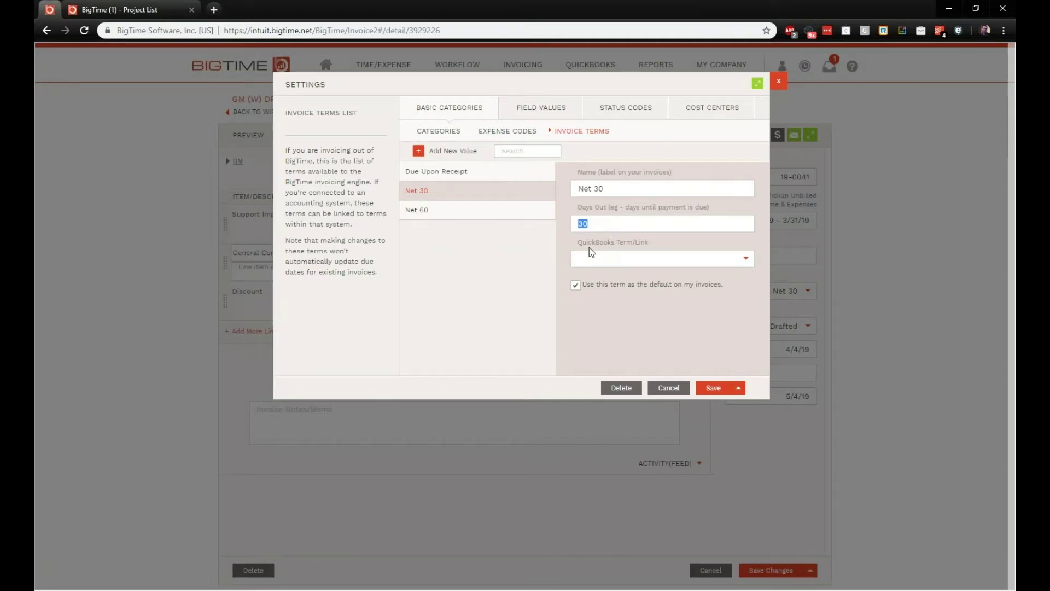
pyautogui.click(735, 261)
pyautogui.click(778, 81)
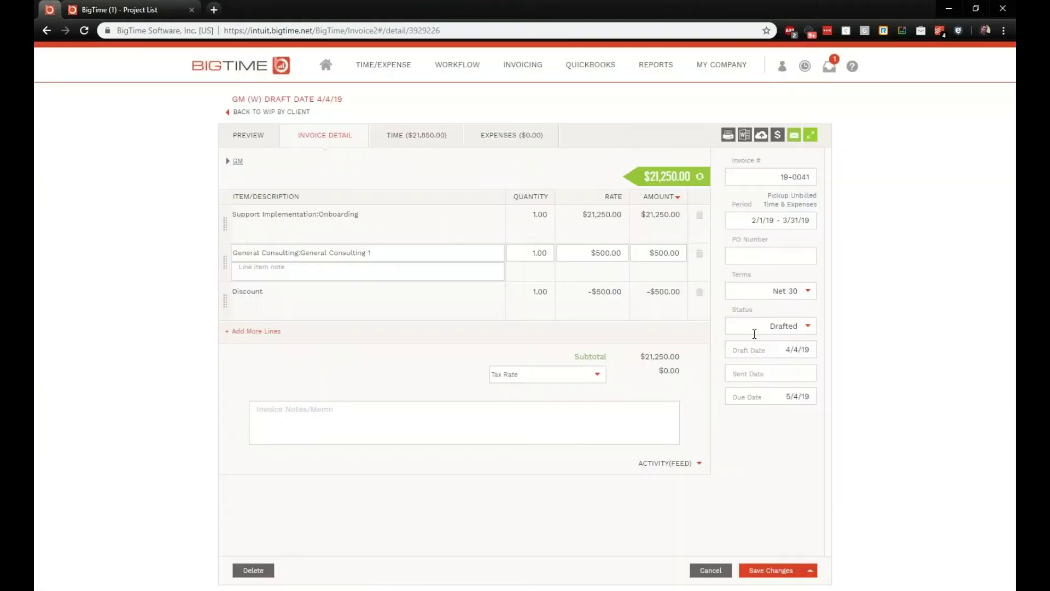
# Step: Leave status blank, set draft date 4/5/19, sent 4/18/19 and due date, then save
pyautogui.click(808, 328)
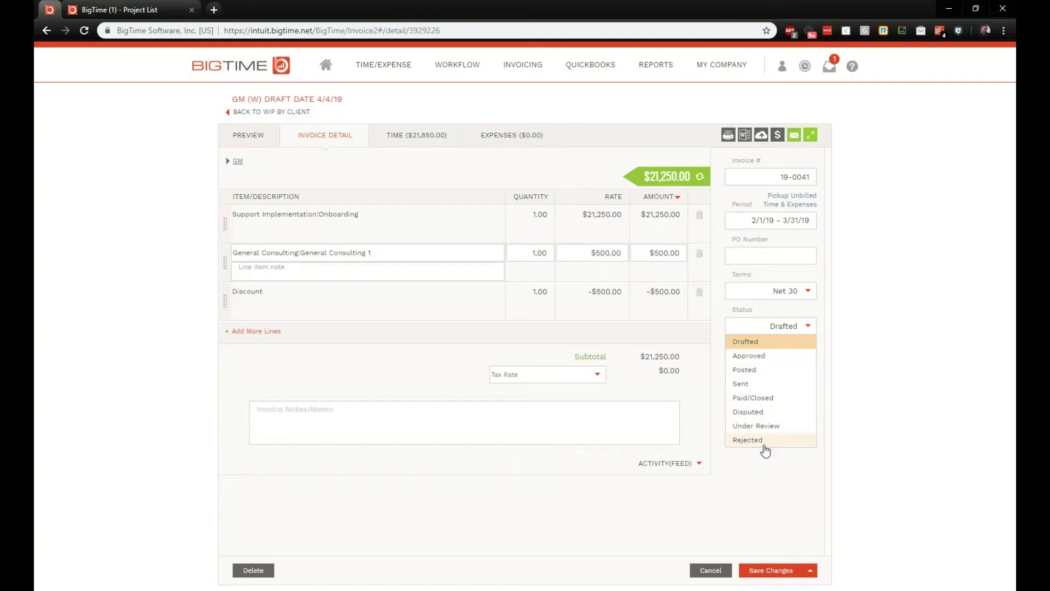
pyautogui.click(842, 424)
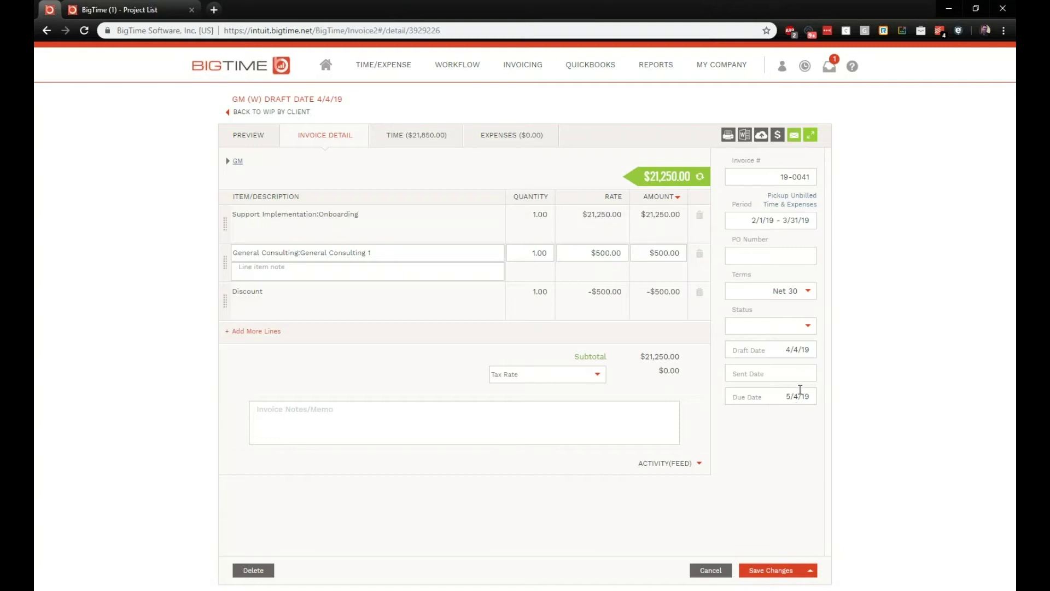
pyautogui.click(789, 350)
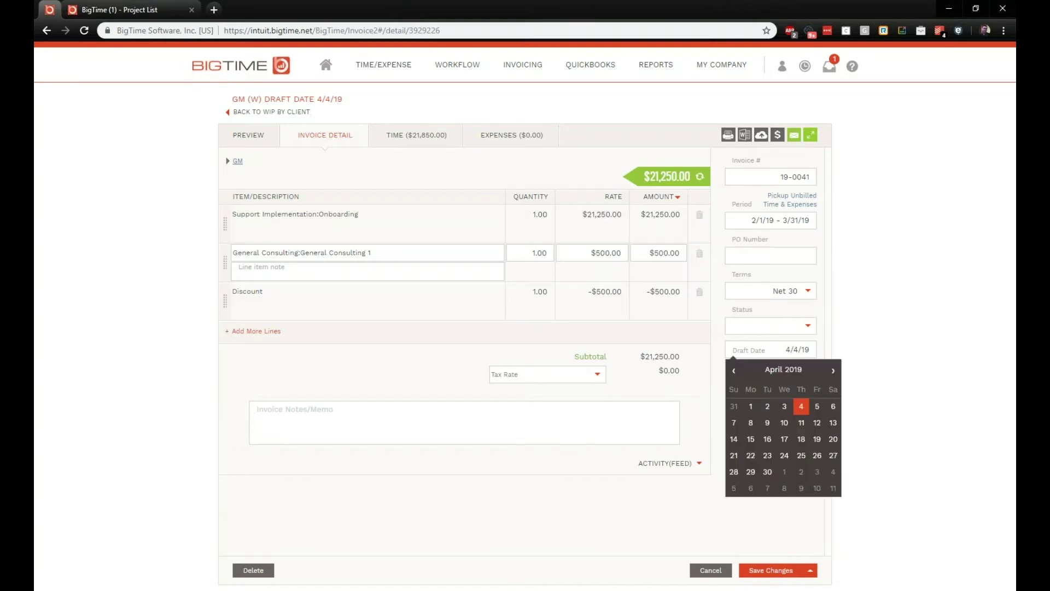
pyautogui.click(817, 405)
pyautogui.click(800, 368)
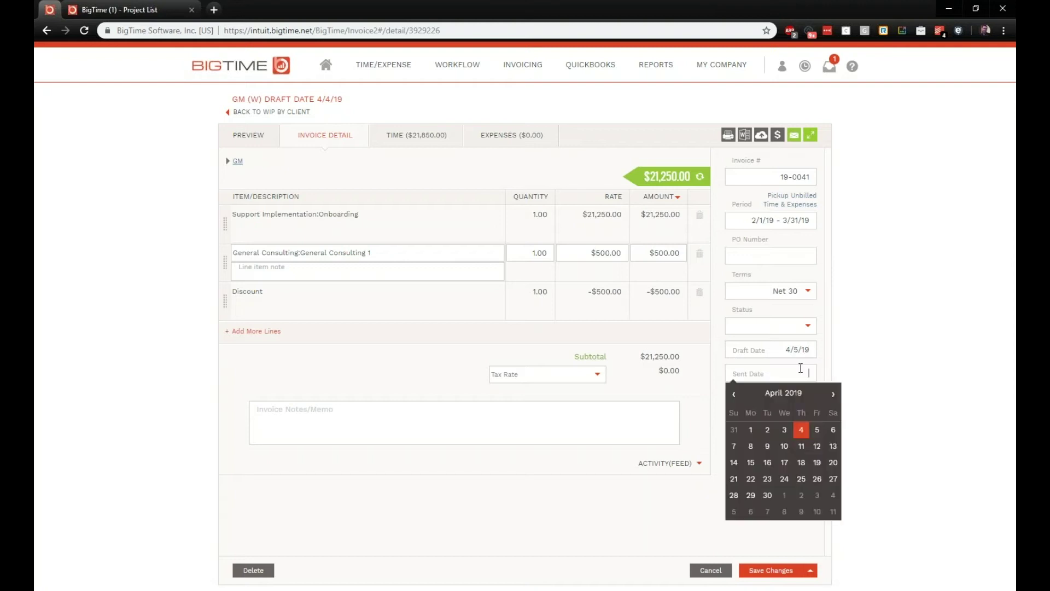
pyautogui.click(801, 462)
pyautogui.click(795, 394)
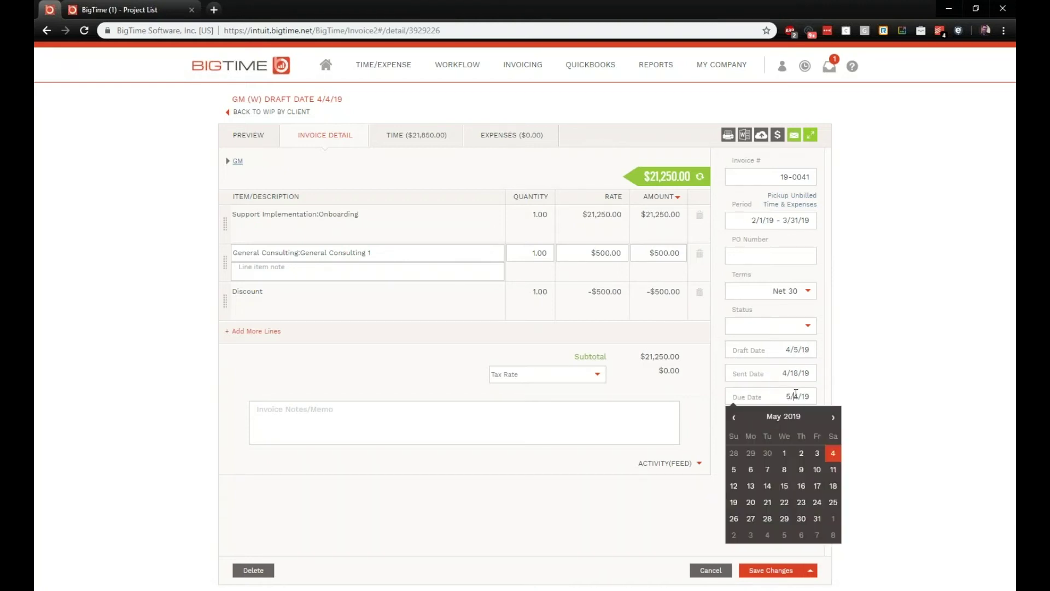
pyautogui.click(784, 502)
pyautogui.click(771, 571)
pyautogui.click(678, 463)
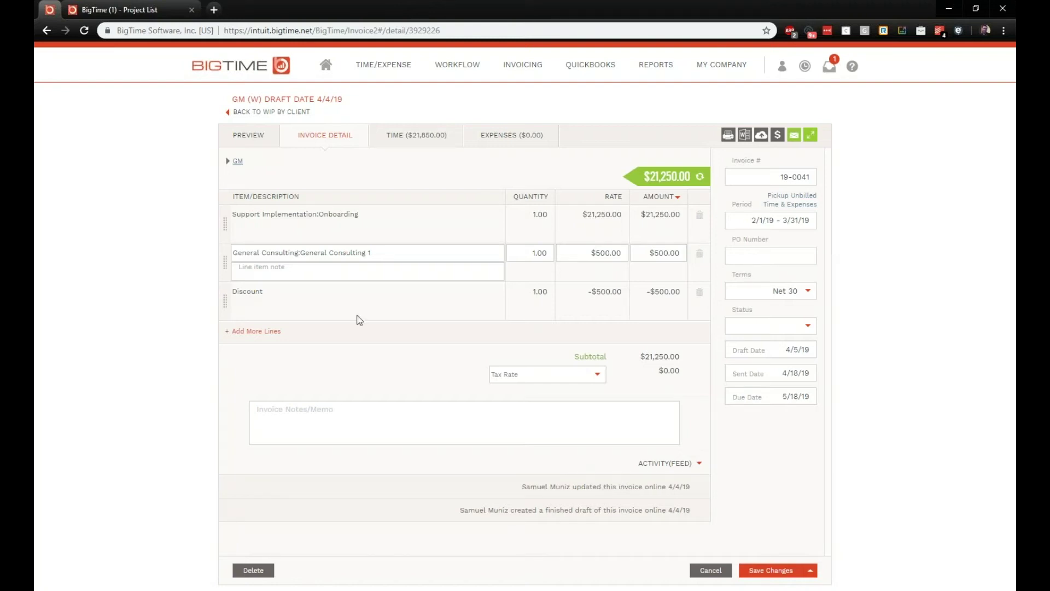
# Step: Add a new GM contact with first name, last name and e-mail address
pyautogui.click(228, 161)
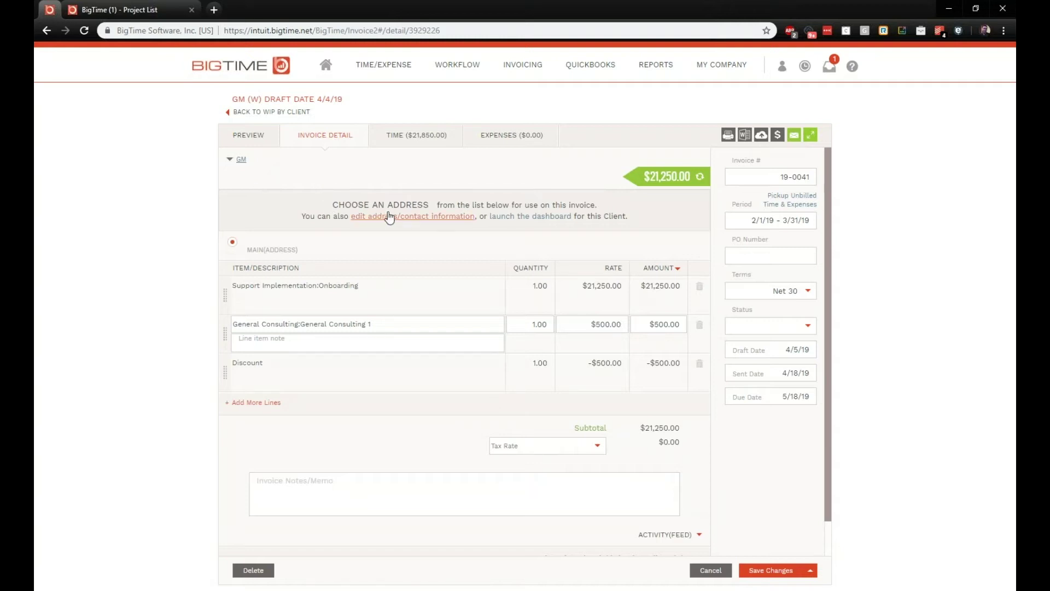
pyautogui.click(423, 218)
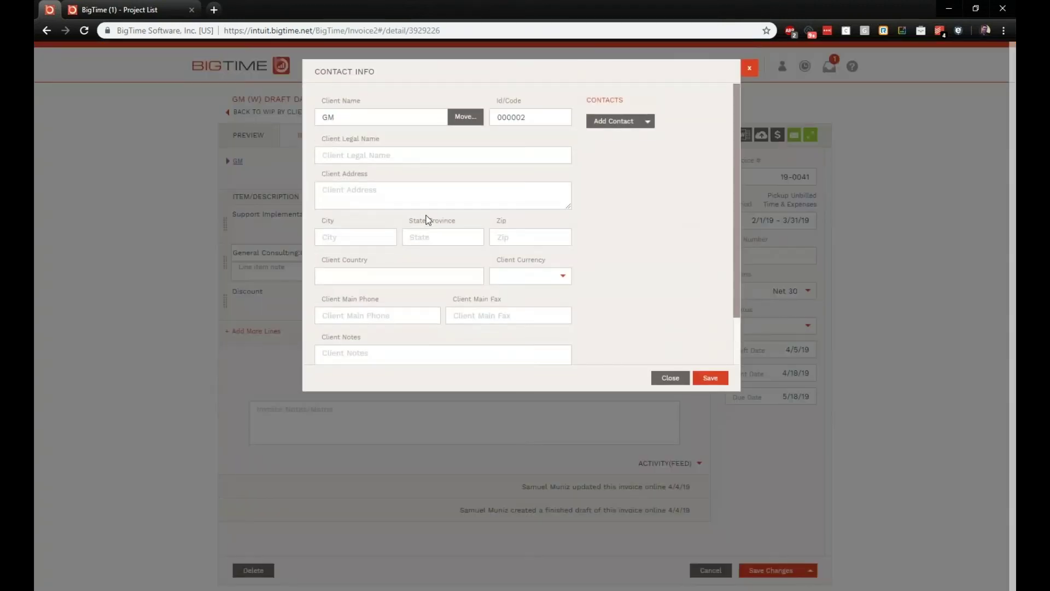
pyautogui.click(603, 127)
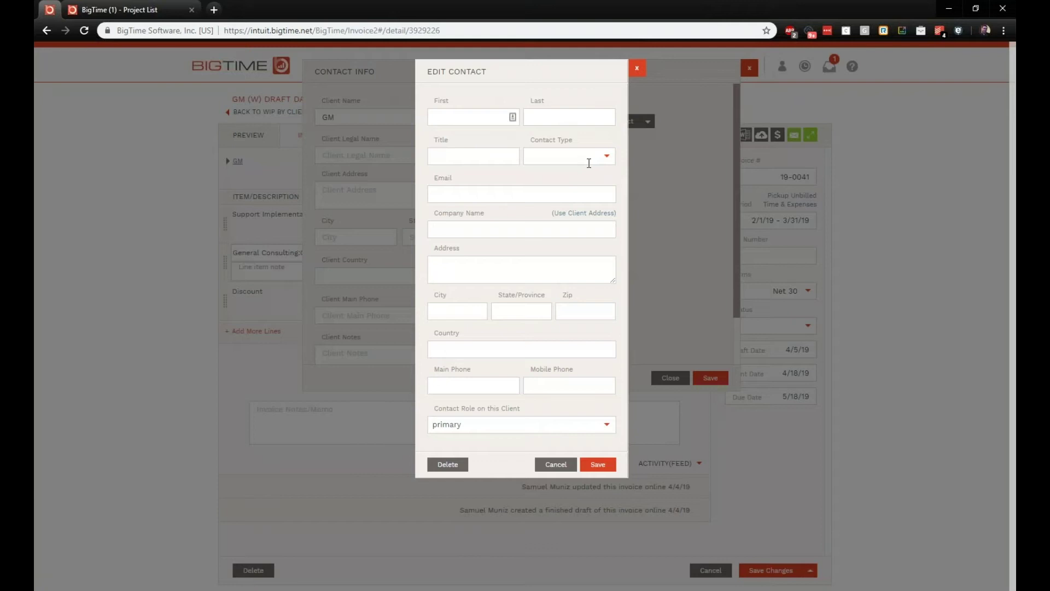
pyautogui.click(479, 117)
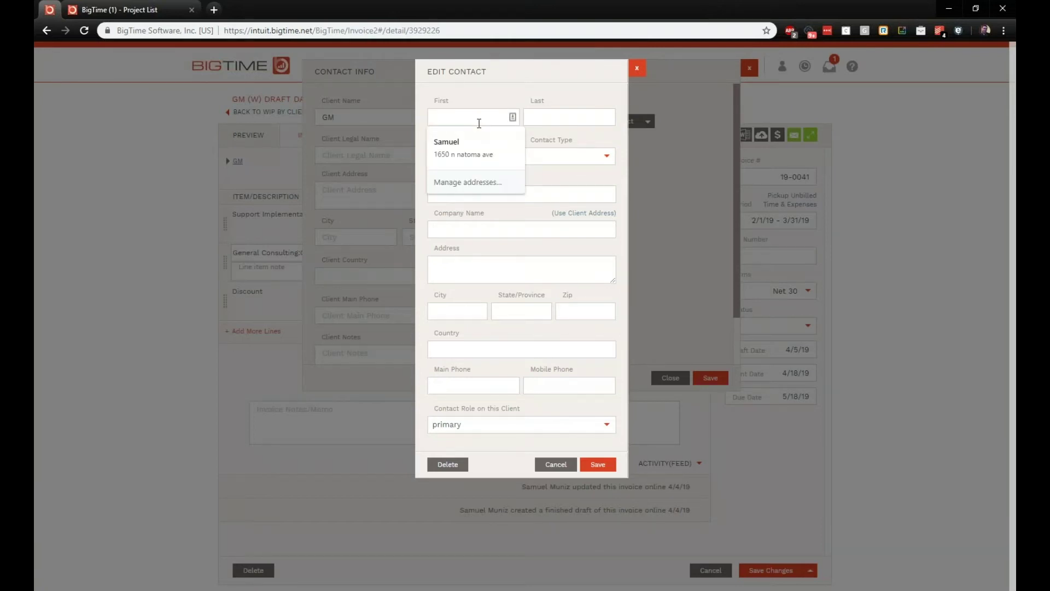
pyautogui.write('B')
pyautogui.press('BackSpace')
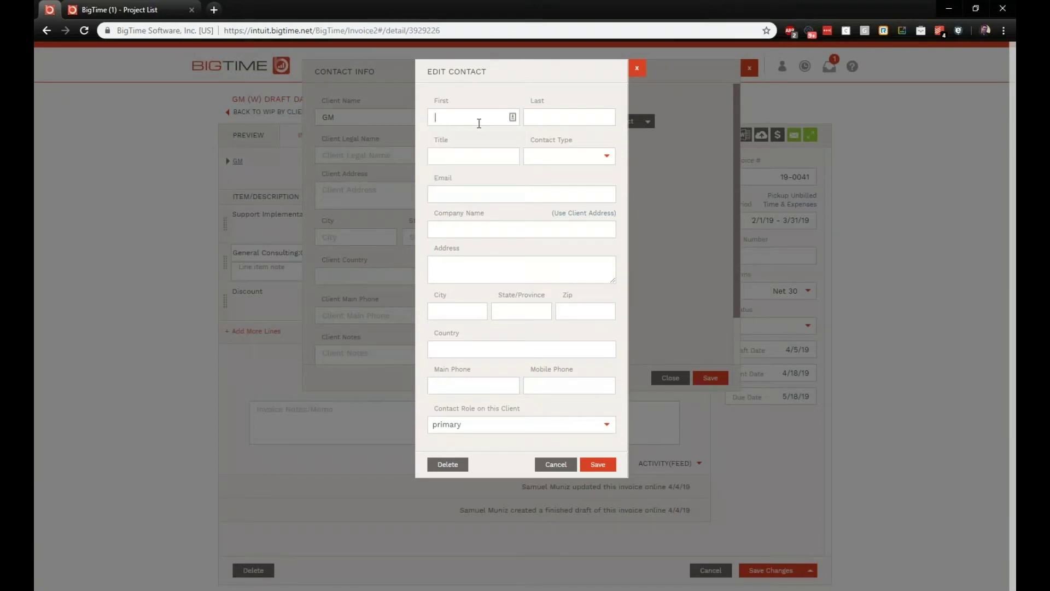
pyautogui.click(569, 123)
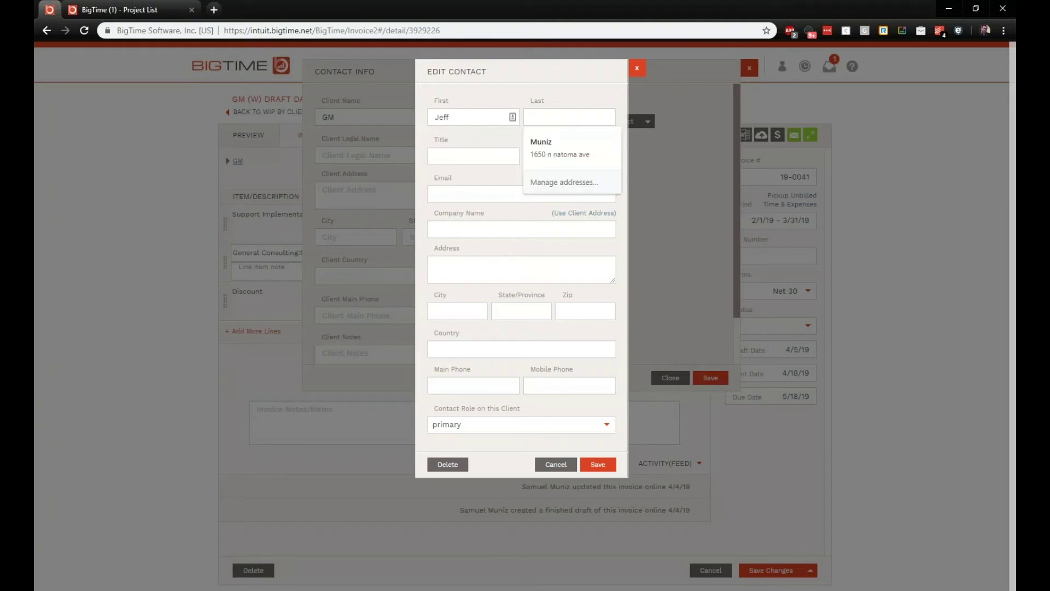
pyautogui.click(516, 197)
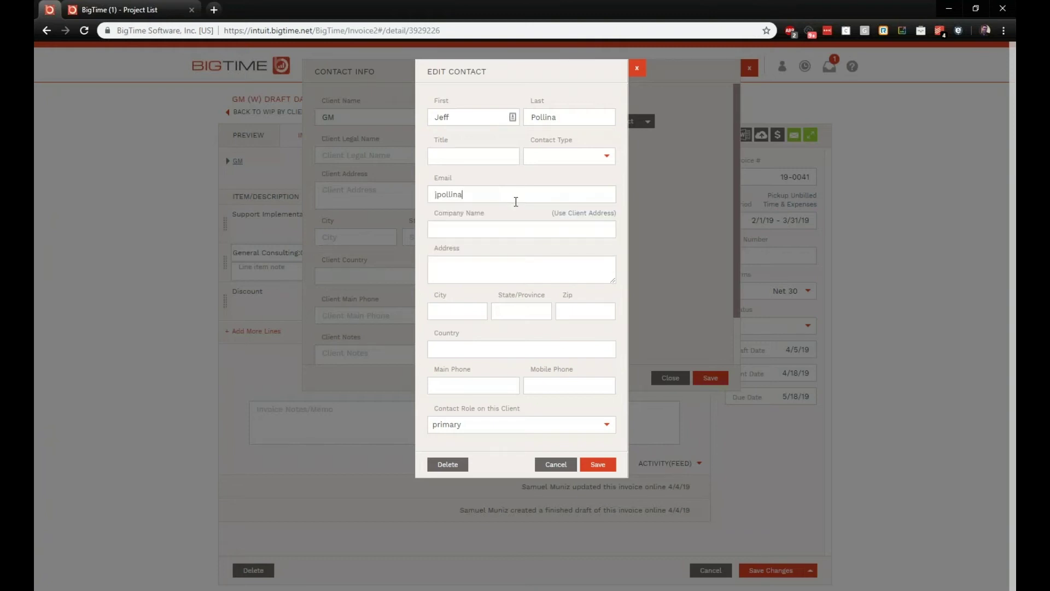
pyautogui.click(598, 464)
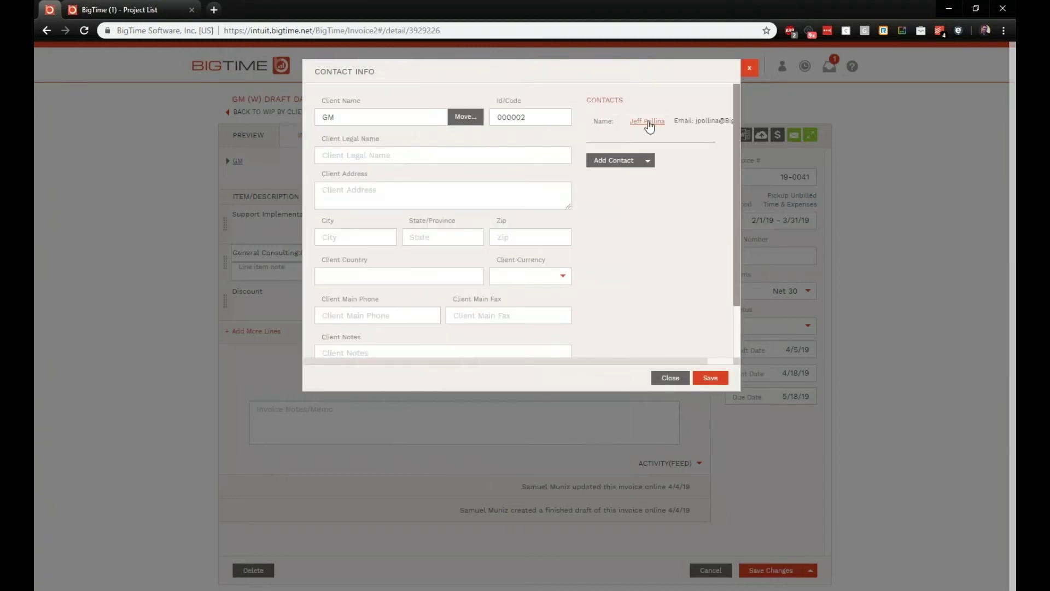
# Step: Make the new contact the billing contact, save the contact info, and show GM's address choices
pyautogui.click(646, 121)
pyautogui.click(587, 443)
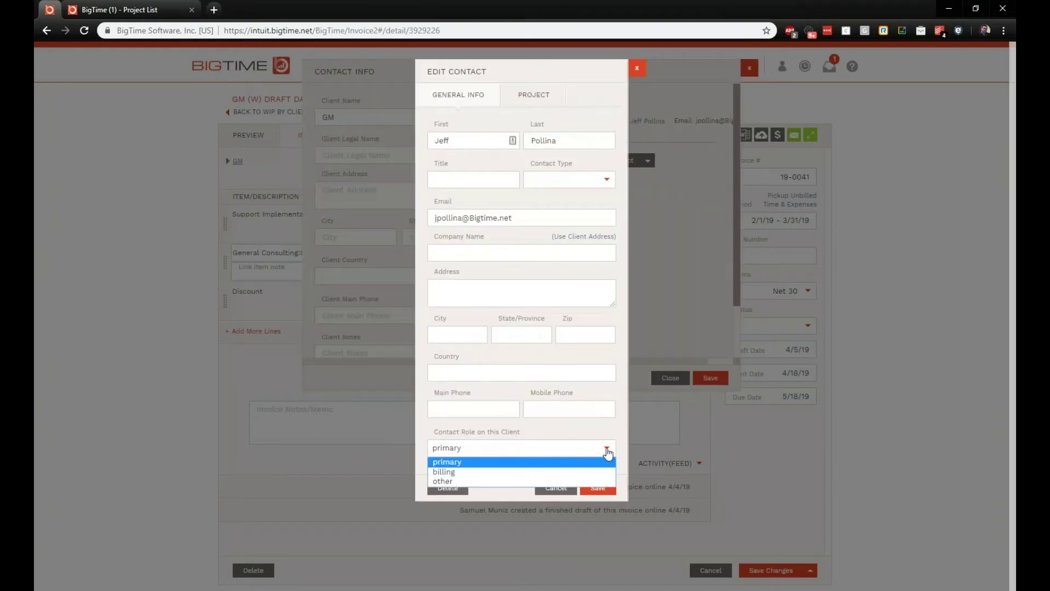
pyautogui.click(459, 471)
pyautogui.click(556, 487)
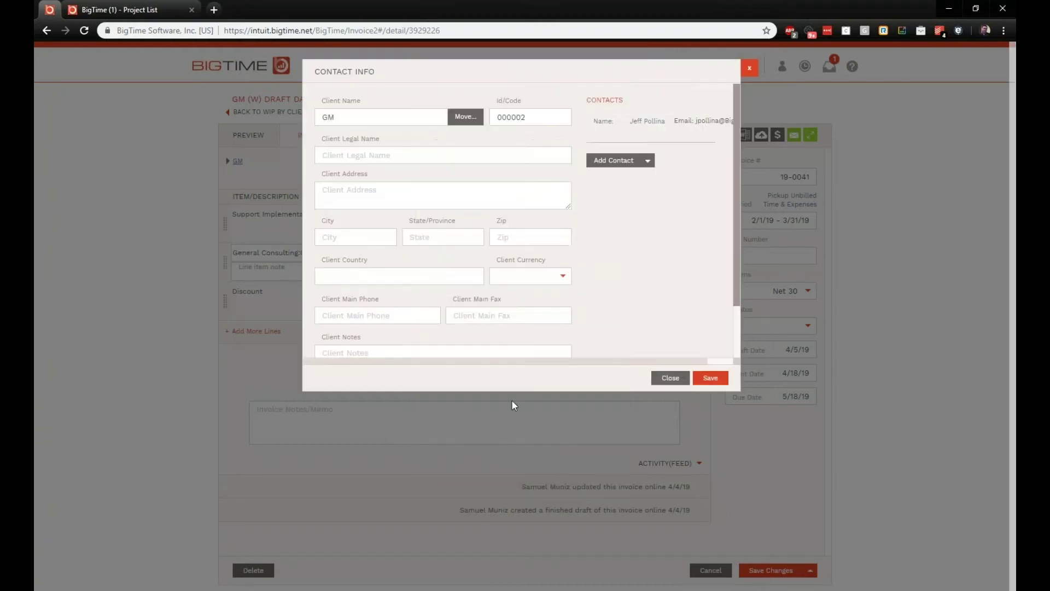
pyautogui.click(714, 376)
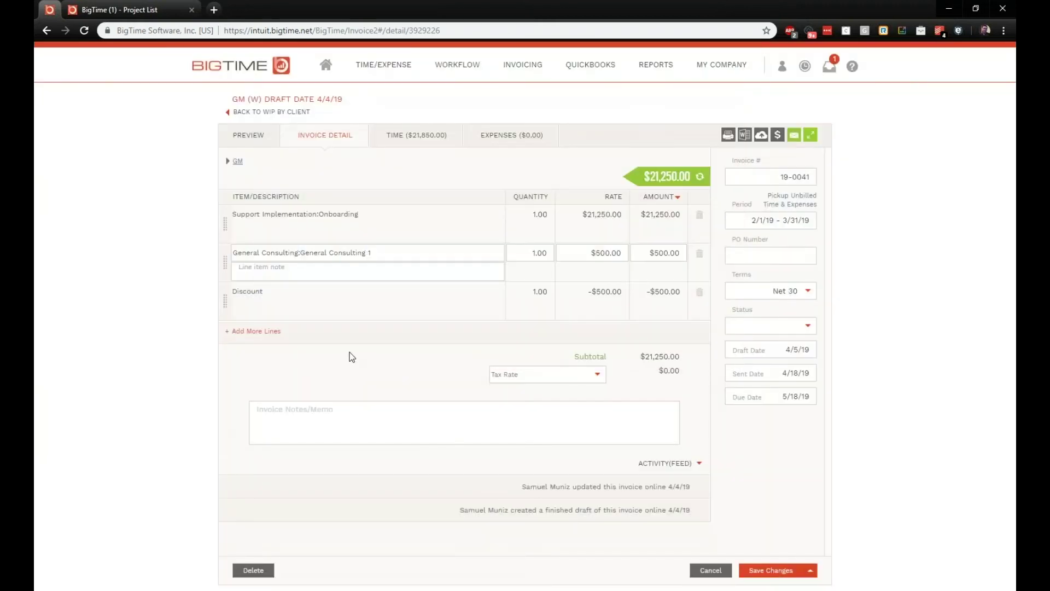
pyautogui.click(229, 162)
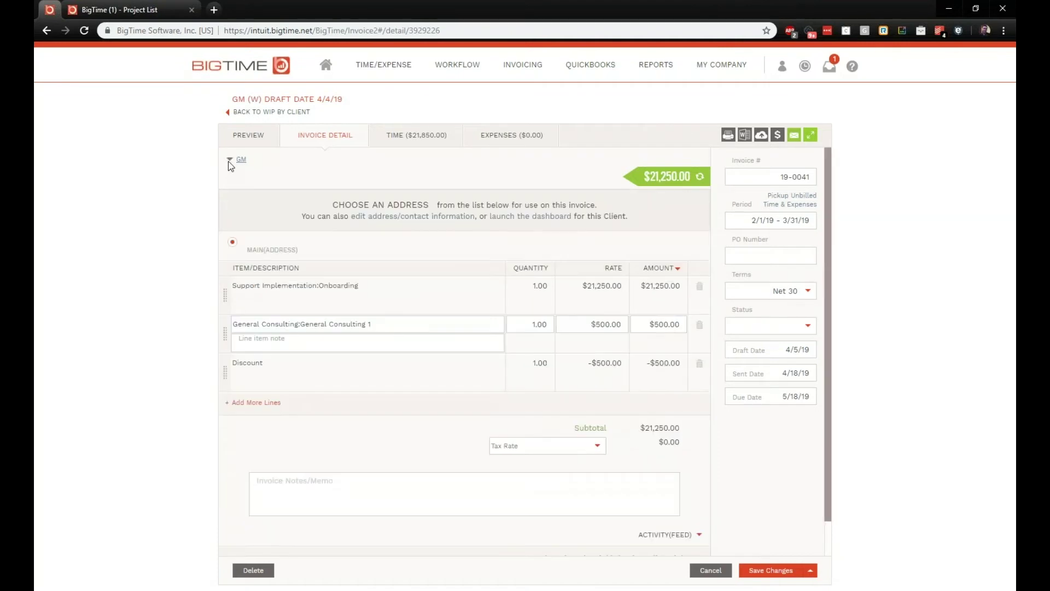
# Step: Review the GM invoice's time entries, inspect the $21,250.00 entry, and select both rows
pyautogui.click(389, 136)
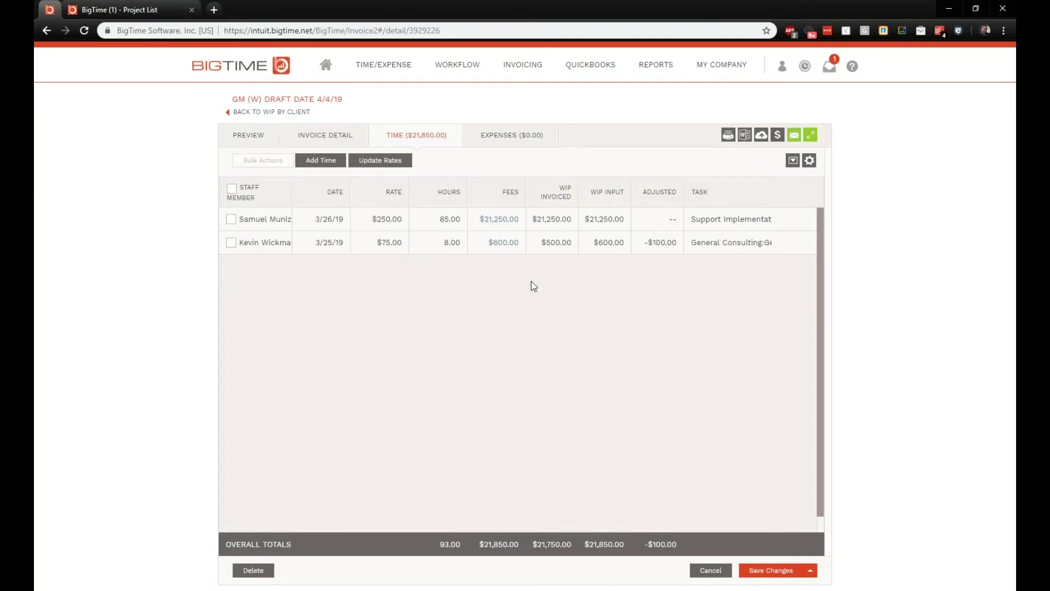
pyautogui.click(504, 222)
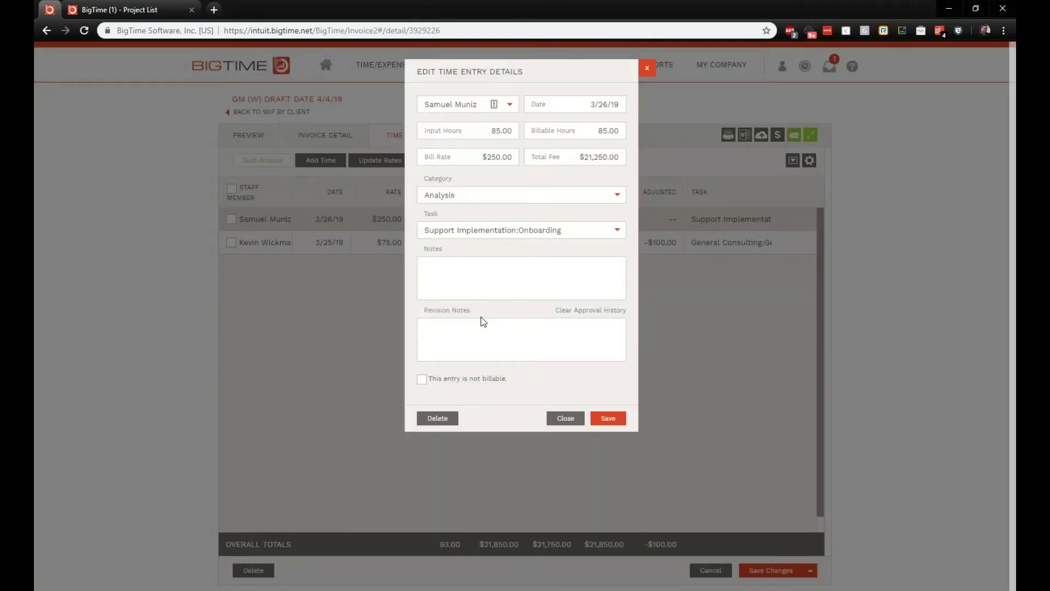
pyautogui.click(647, 68)
pyautogui.click(231, 219)
pyautogui.click(232, 244)
# Step: Reapply current billing rates to both selected time entries and confirm the update
pyautogui.click(300, 160)
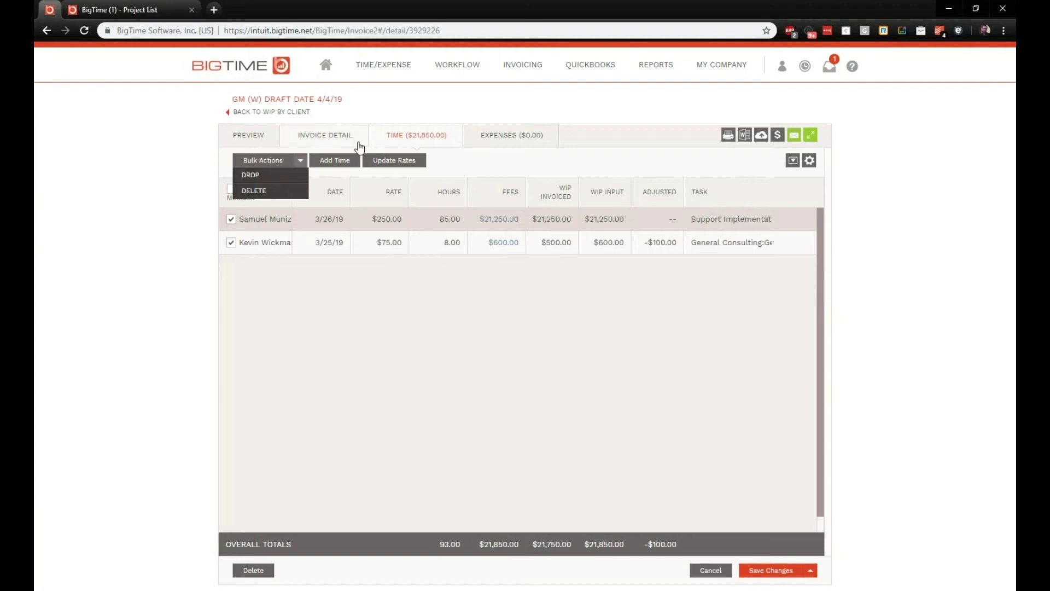
pyautogui.click(343, 160)
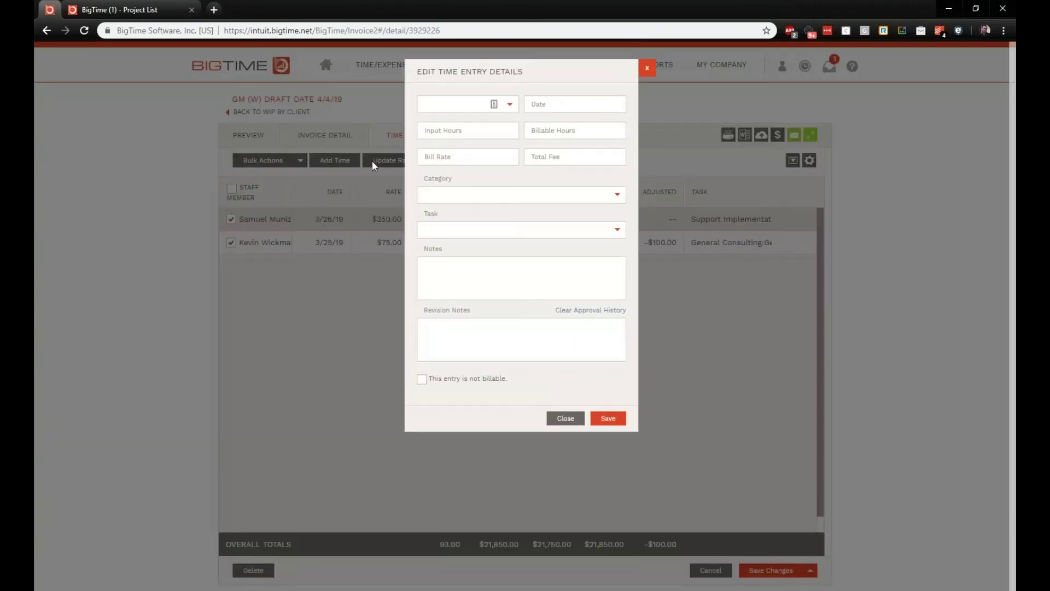
pyautogui.click(647, 68)
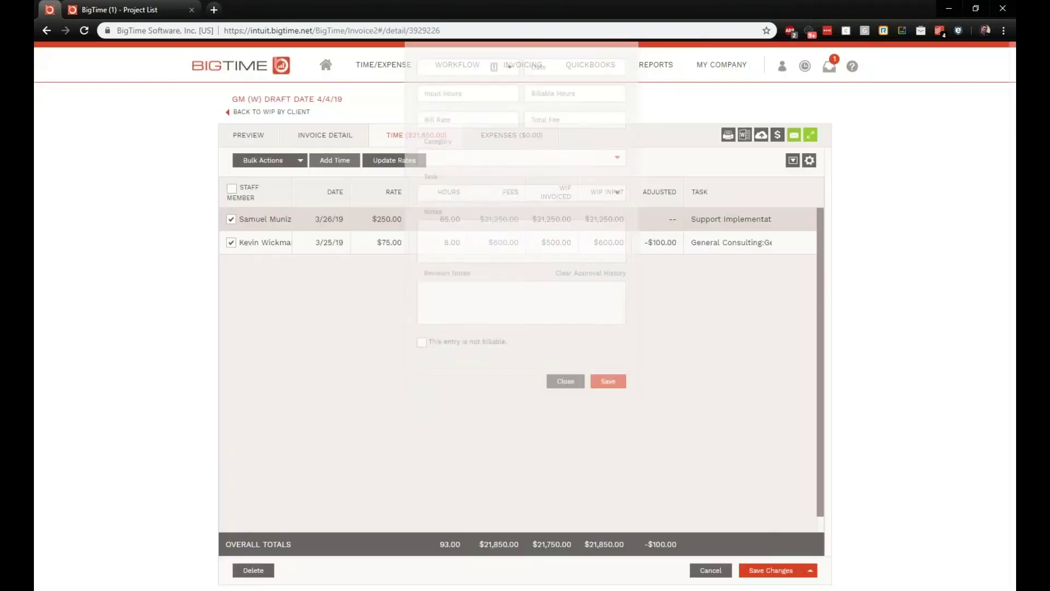
pyautogui.click(414, 161)
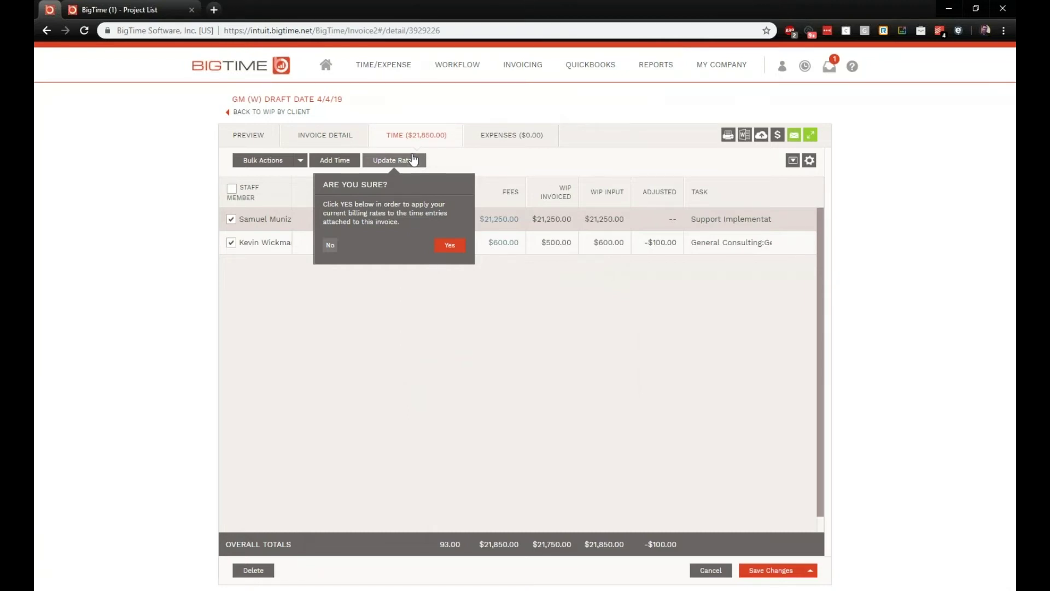
pyautogui.click(454, 159)
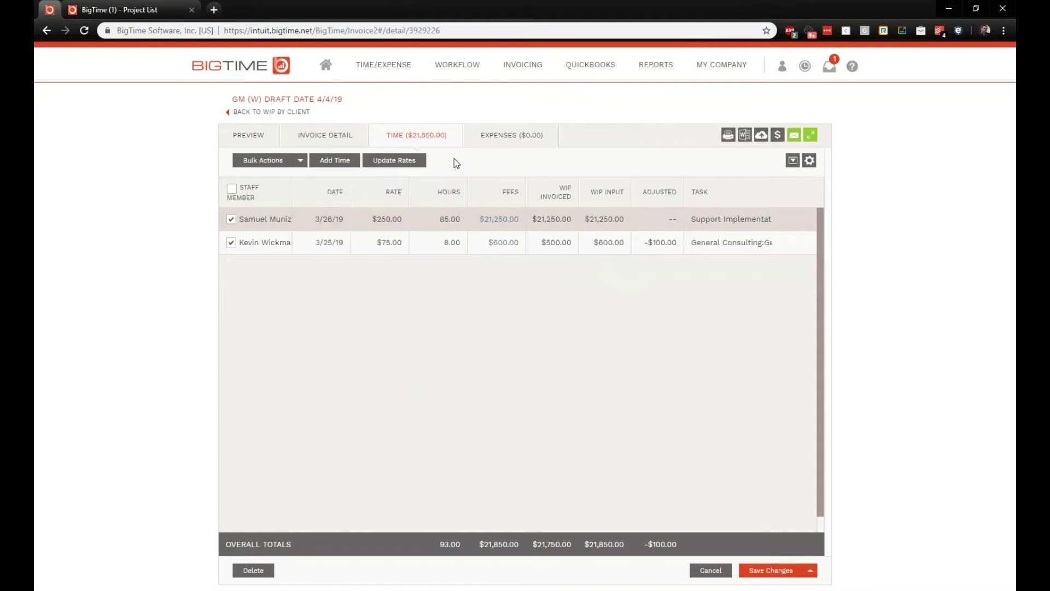
# Step: Preview the GM invoice as a two-page BigTime T&M PDF, checking the 10% interest note
pyautogui.click(265, 136)
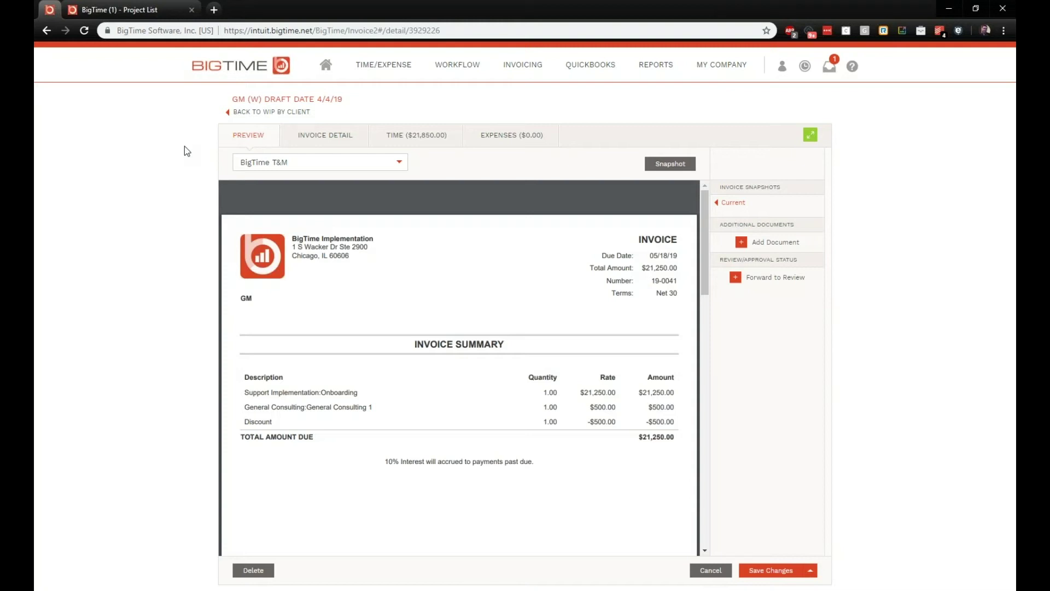
pyautogui.moveTo(263, 397)
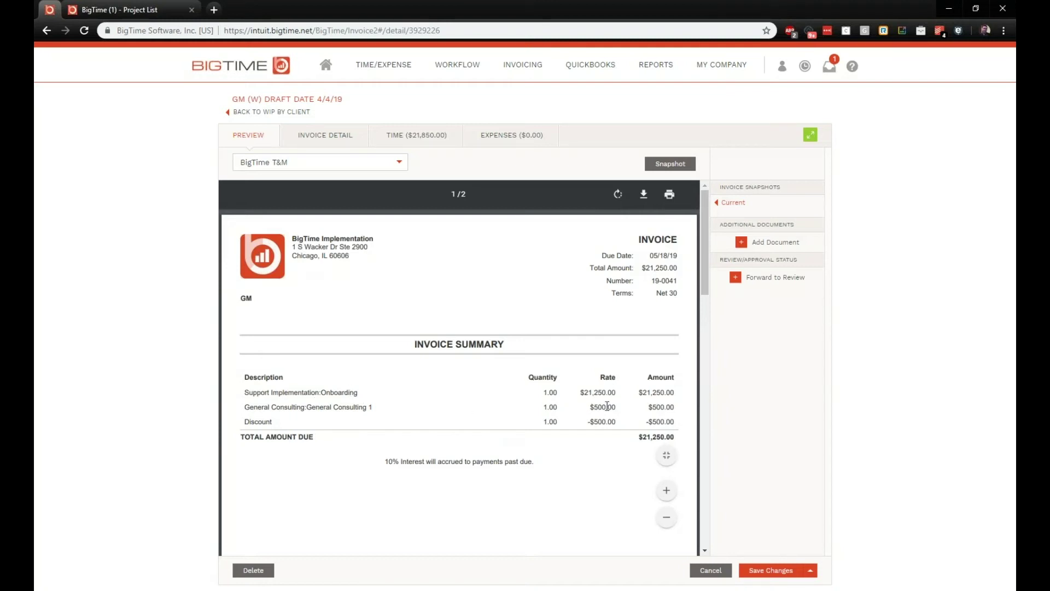
pyautogui.moveTo(384, 462); pyautogui.dragTo(539, 460)
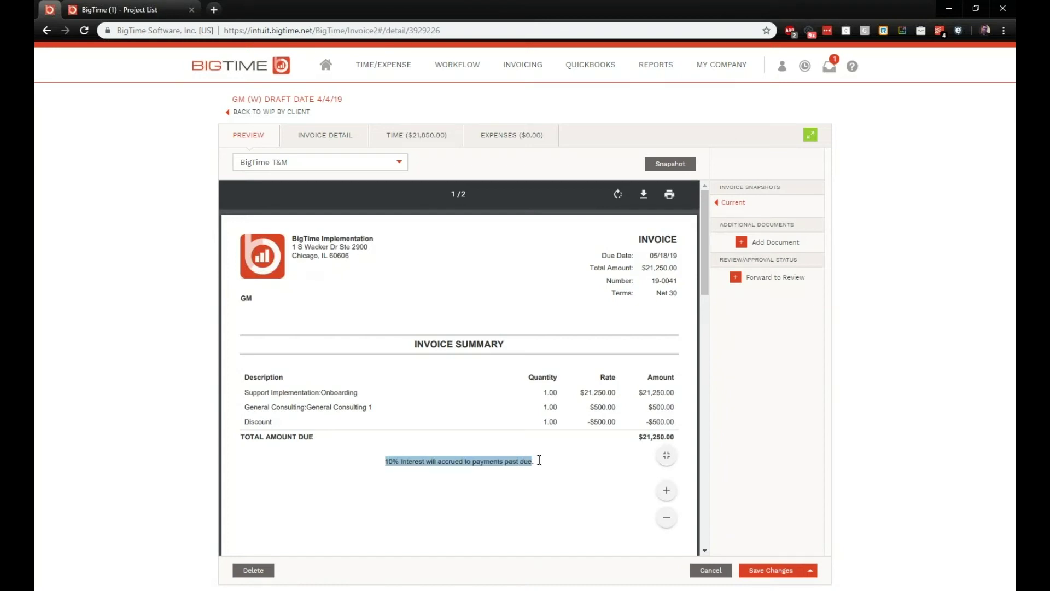
pyautogui.click(470, 471)
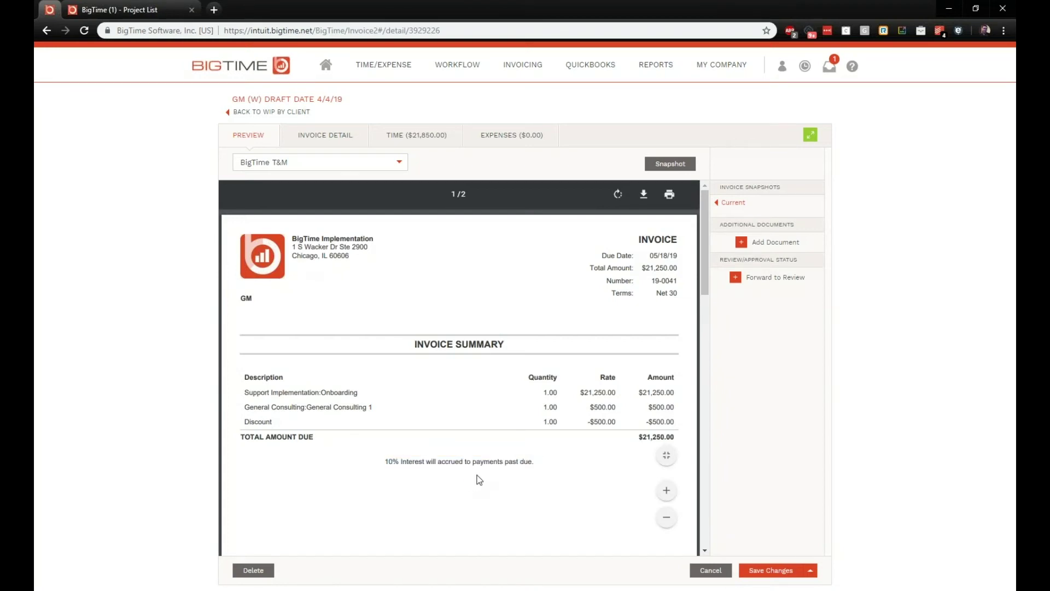
pyautogui.scroll(-10, 462, 487)
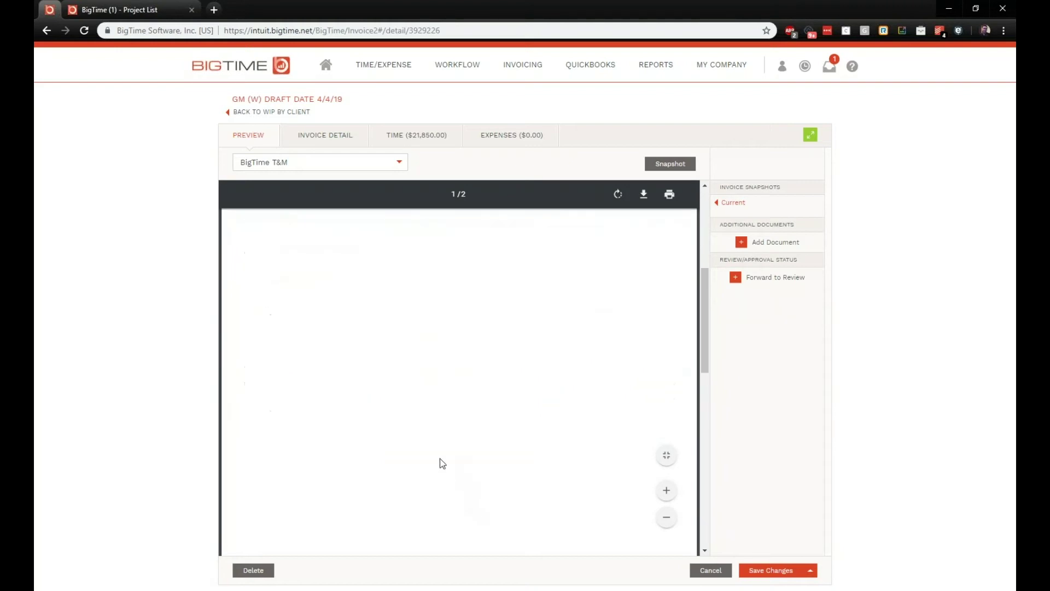
pyautogui.scroll(-2, 443, 408)
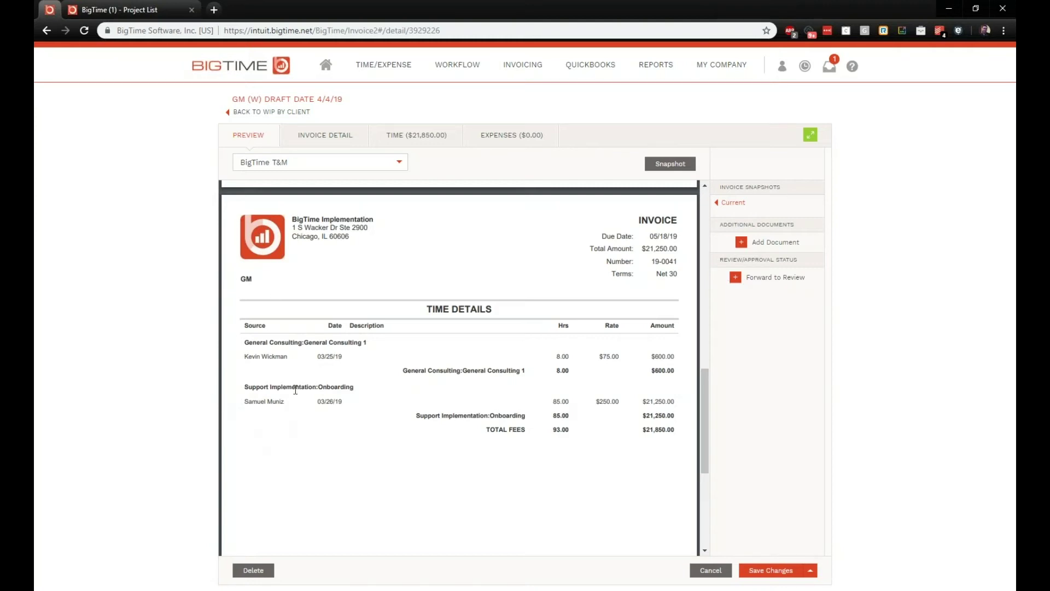
pyautogui.scroll(8, 323, 376)
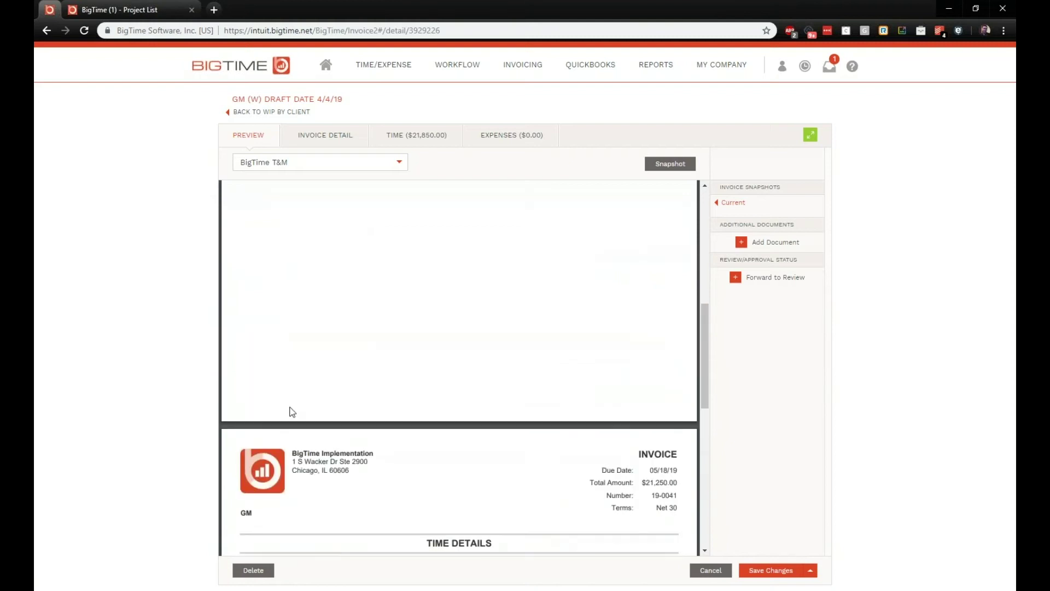
pyautogui.scroll(3, 278, 494)
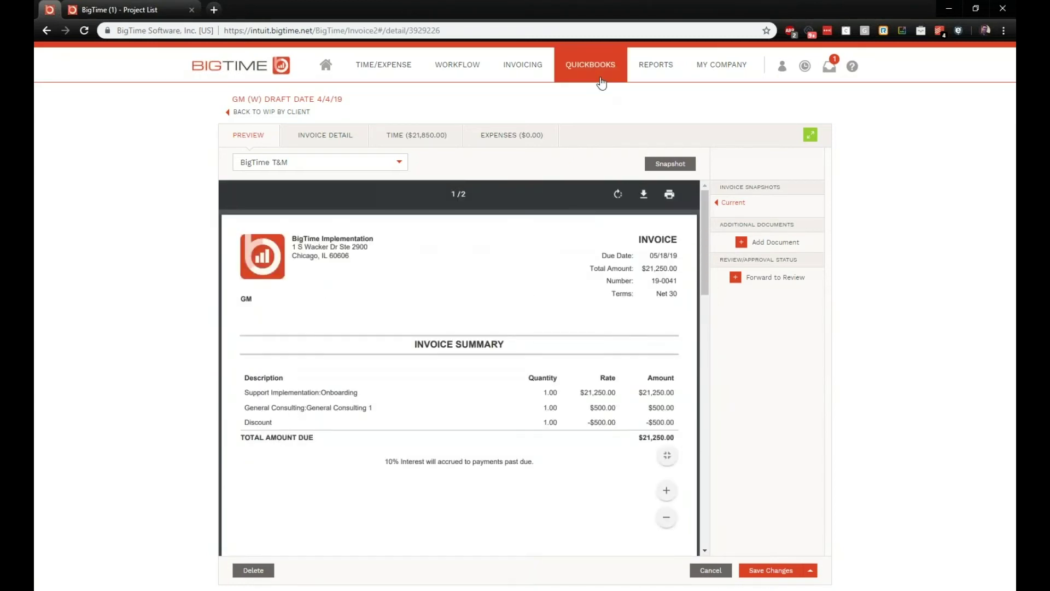
# Step: Open the invoice PDF formats list and read the Invoice Line Items and Summary Only descriptions
pyautogui.moveTo(530, 81)
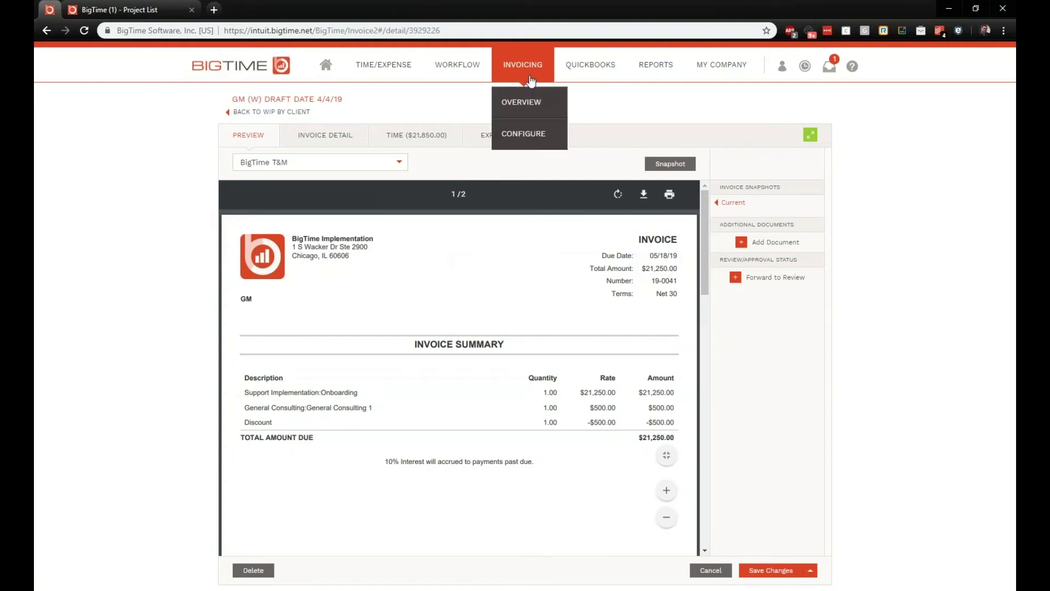
pyautogui.click(510, 136)
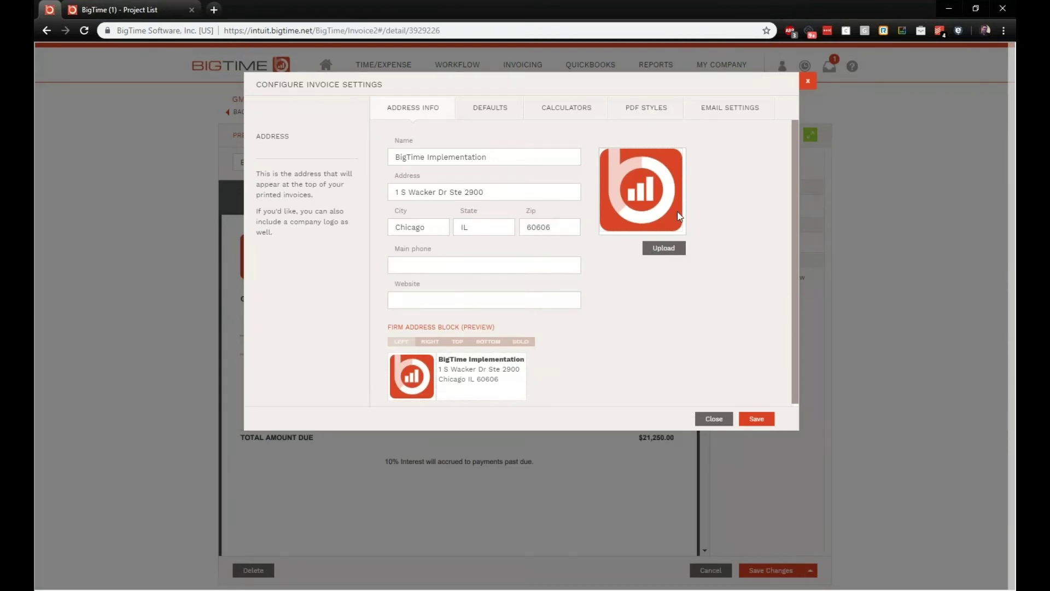
pyautogui.click(640, 112)
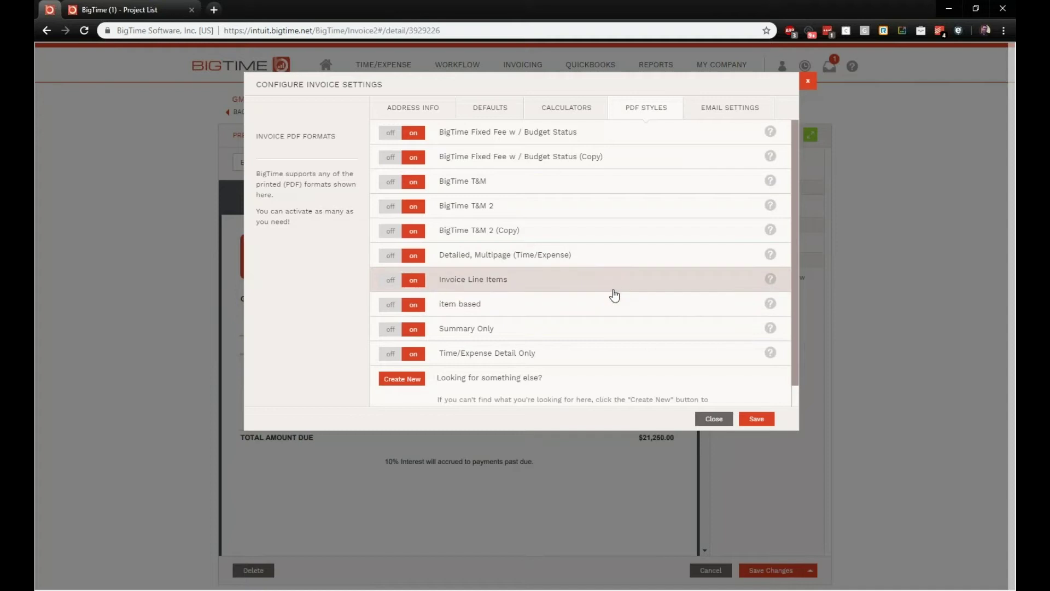
pyautogui.click(487, 288)
pyautogui.scroll(-2, 501, 295)
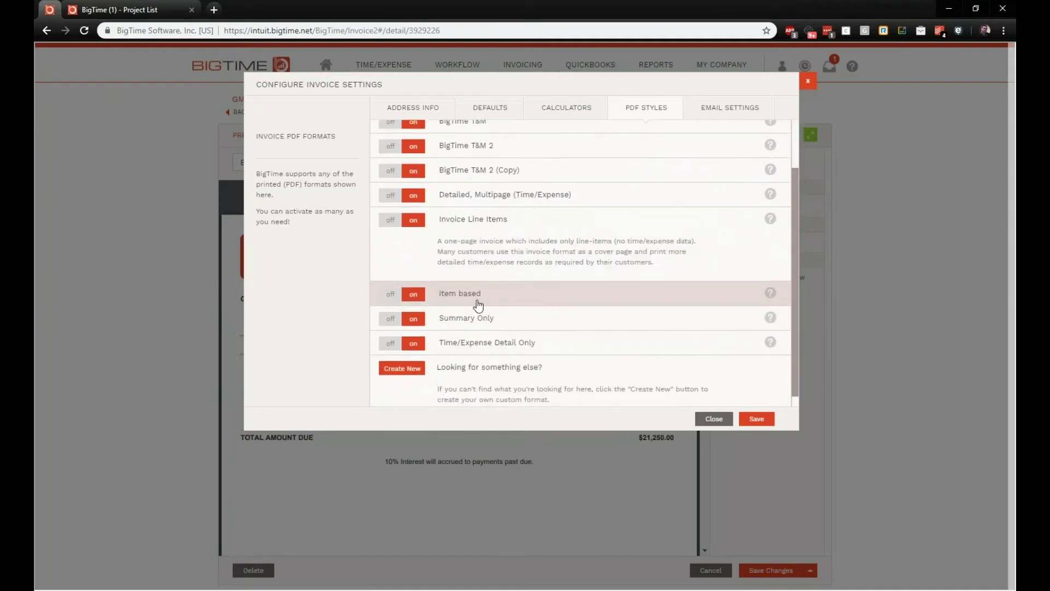
pyautogui.click(470, 313)
pyautogui.scroll(-1, 470, 316)
# Step: Read the Time/Expense Detail Only and Detailed, Multipage descriptions, then edit BigTime T&M
pyautogui.click(469, 330)
pyautogui.scroll(-2, 488, 356)
pyautogui.scroll(4, 488, 331)
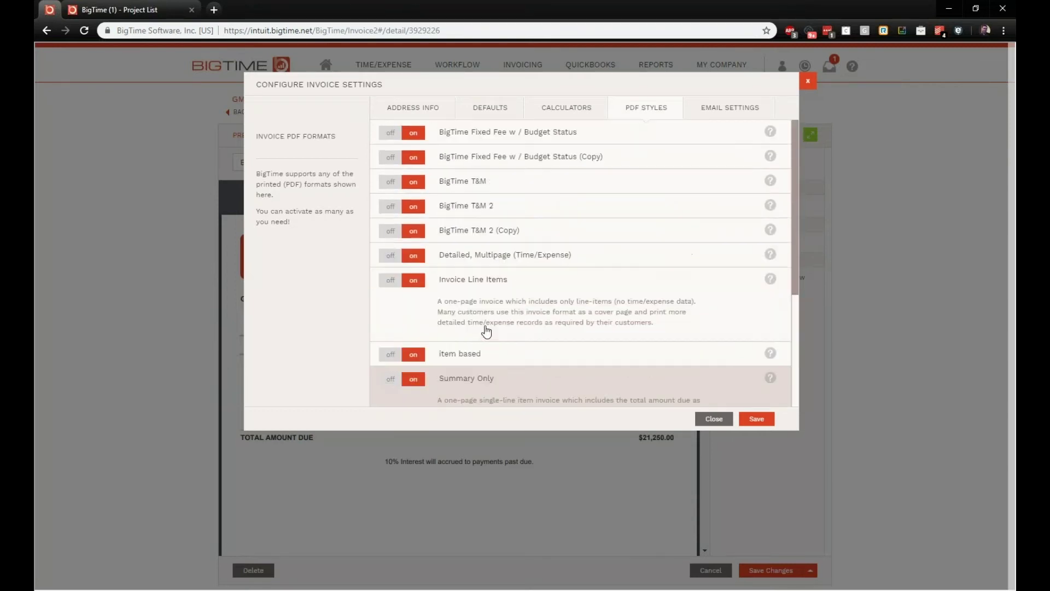
pyautogui.click(471, 257)
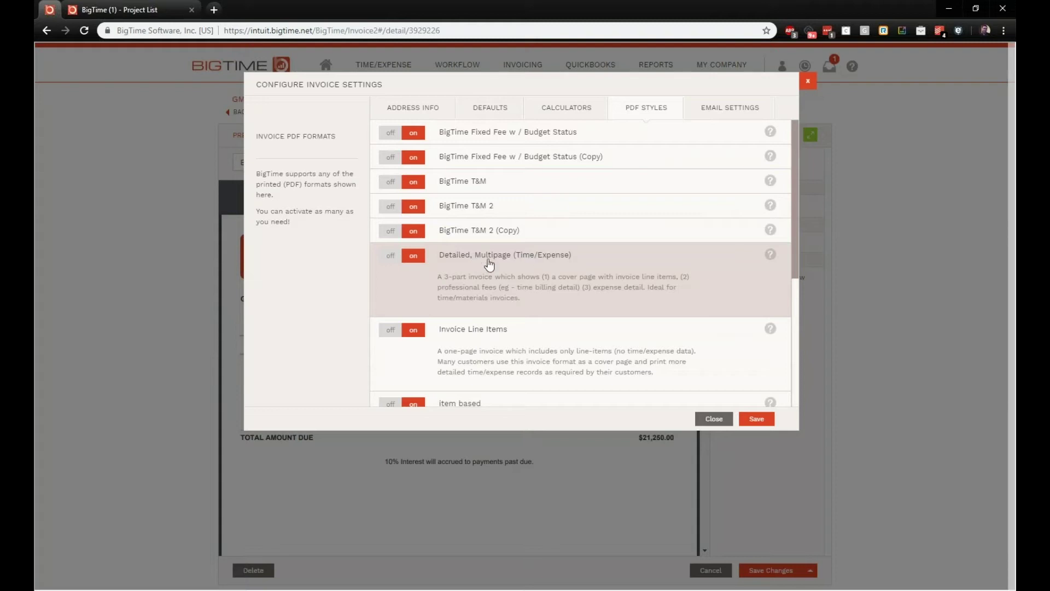
pyautogui.click(478, 183)
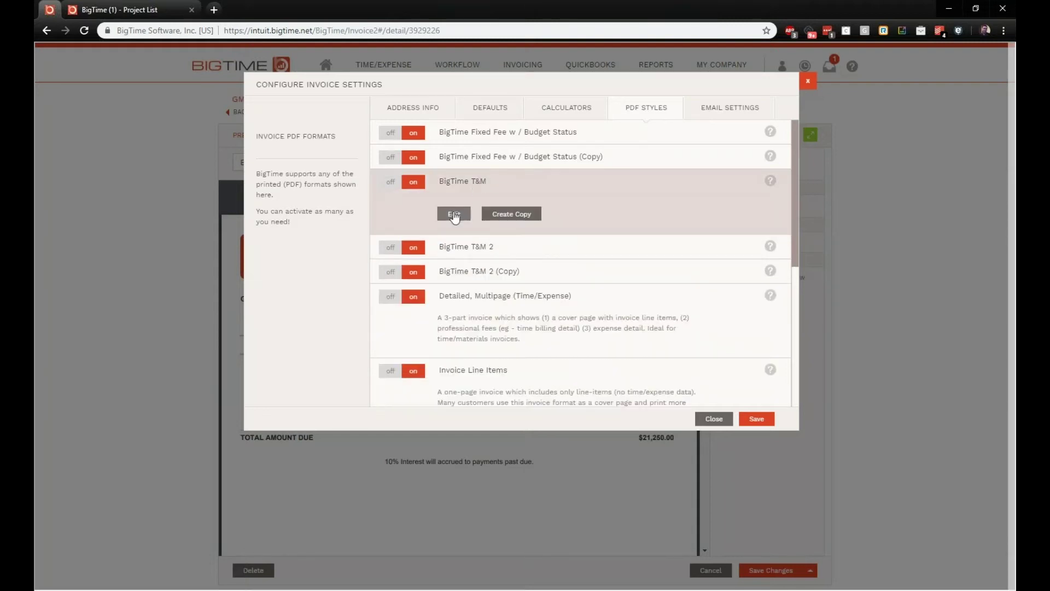
pyautogui.click(454, 214)
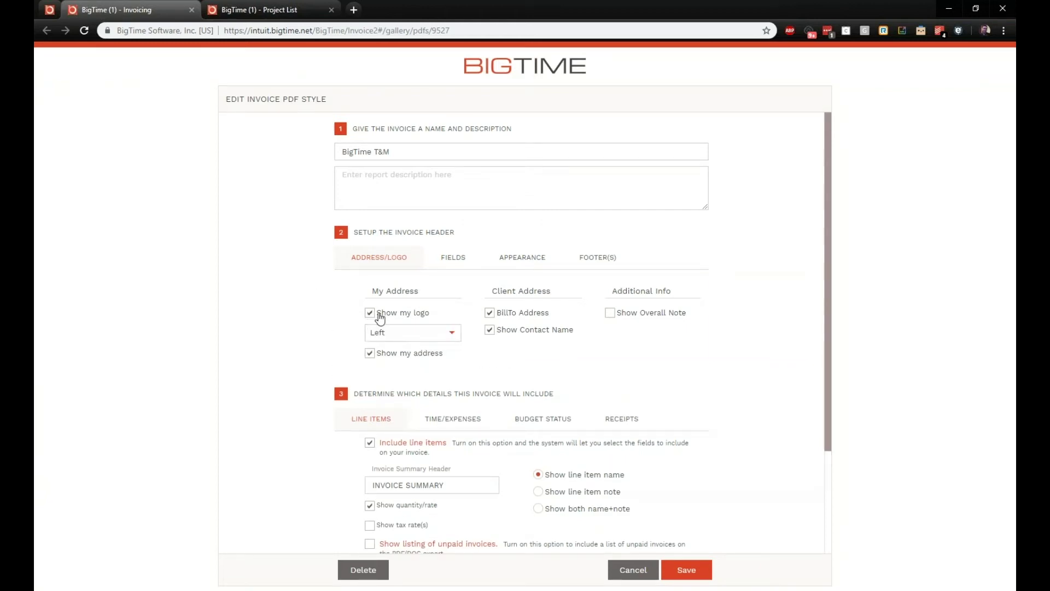
# Step: Keep the BigTime T&M logo on the Left, tick Show Overall Note, and view the client details
pyautogui.click(452, 334)
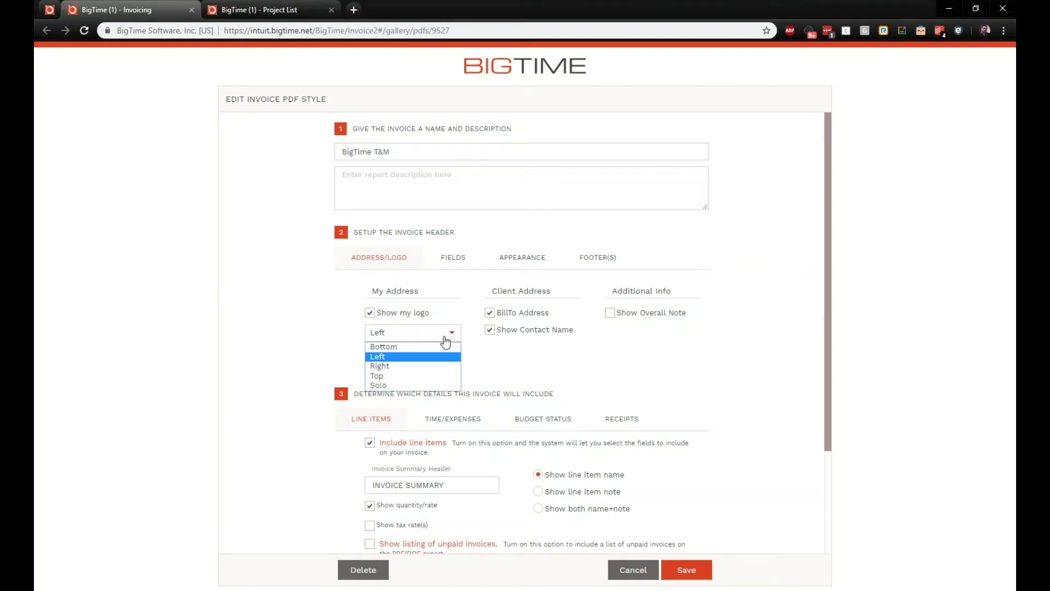
pyautogui.click(345, 353)
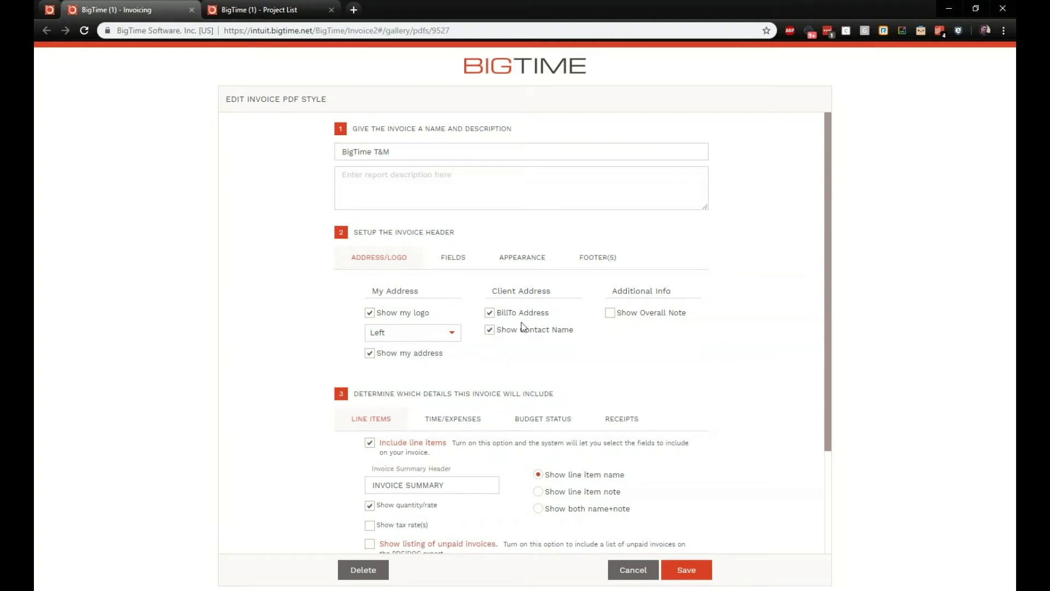
pyautogui.click(610, 313)
pyautogui.click(306, 9)
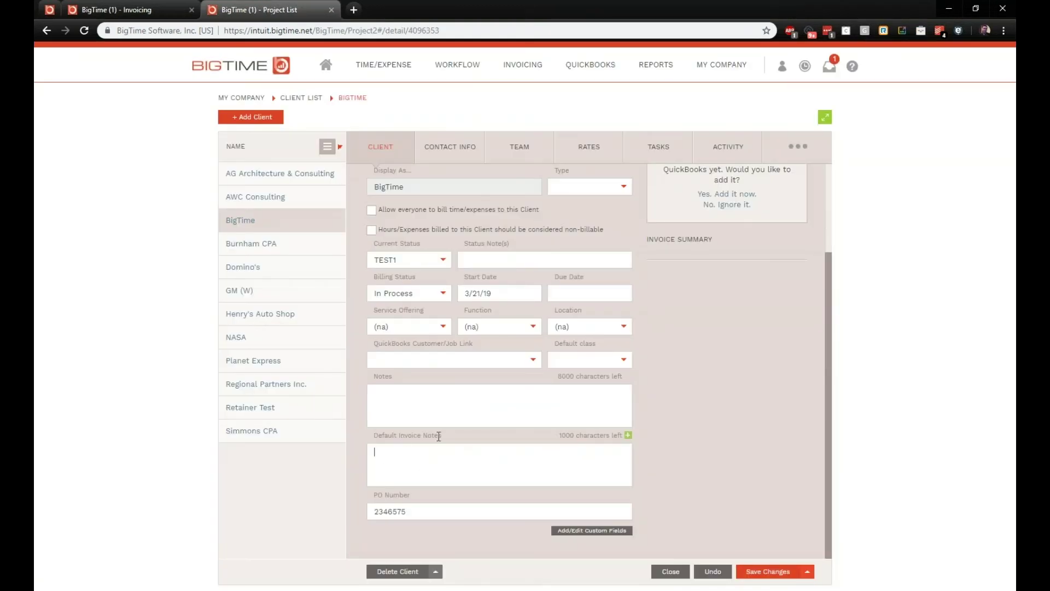
# Step: Check the BigTime client's empty Default Invoice Notes, then return to the PDF style editor
pyautogui.click(417, 474)
pyautogui.click(125, 10)
# Step: Try adding PO Number to the invoice header, then remove it again
pyautogui.click(438, 268)
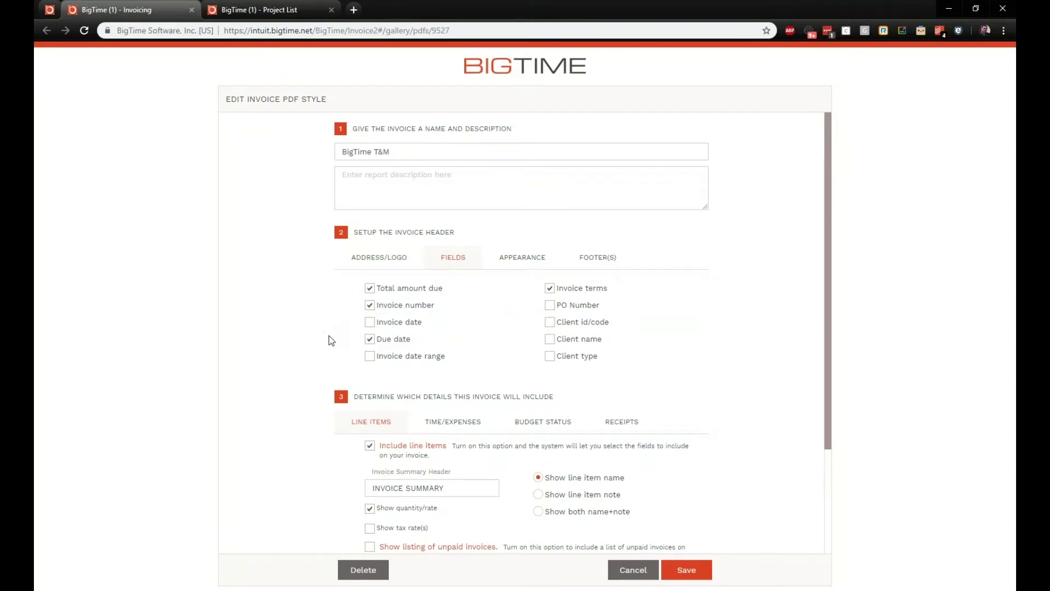
pyautogui.click(550, 305)
pyautogui.click(554, 309)
# Step: Set envelope format to none, keep Arial as the font, and switch to a Custom colour scheme
pyautogui.click(522, 261)
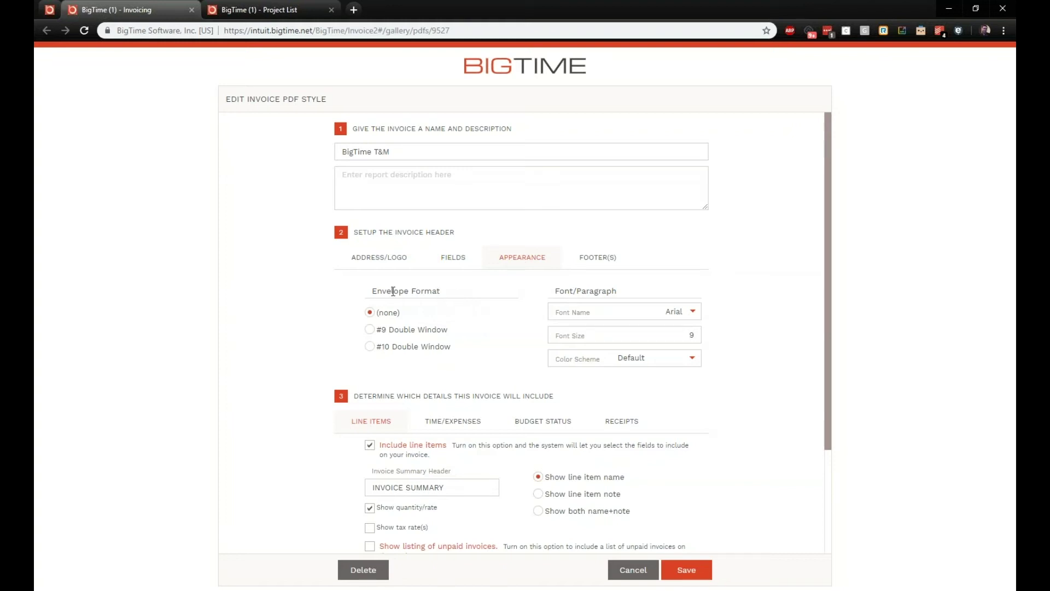
pyautogui.click(370, 312)
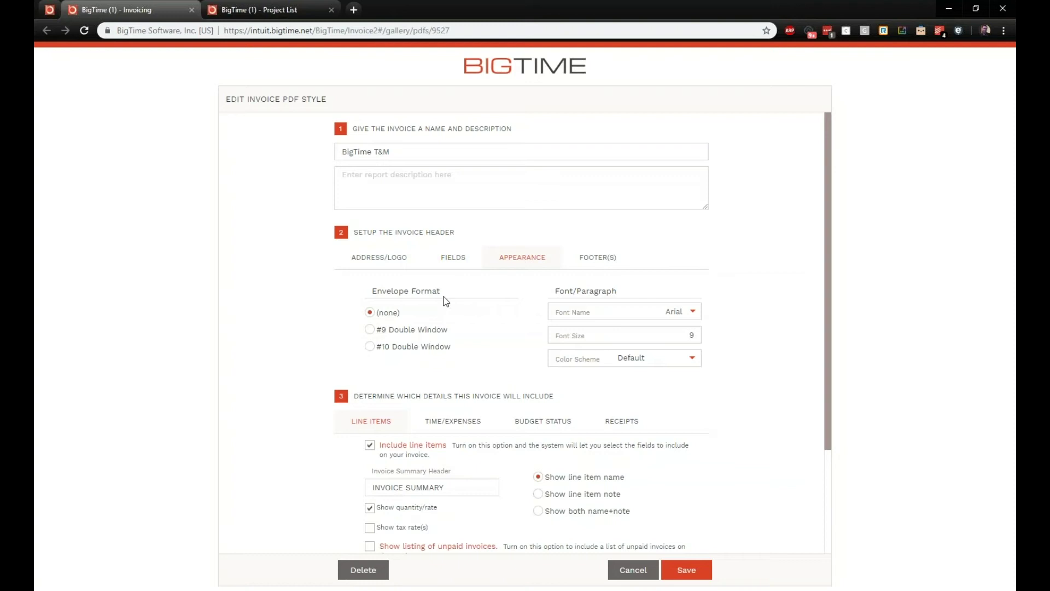
pyautogui.click(700, 321)
pyautogui.click(711, 310)
pyautogui.click(690, 359)
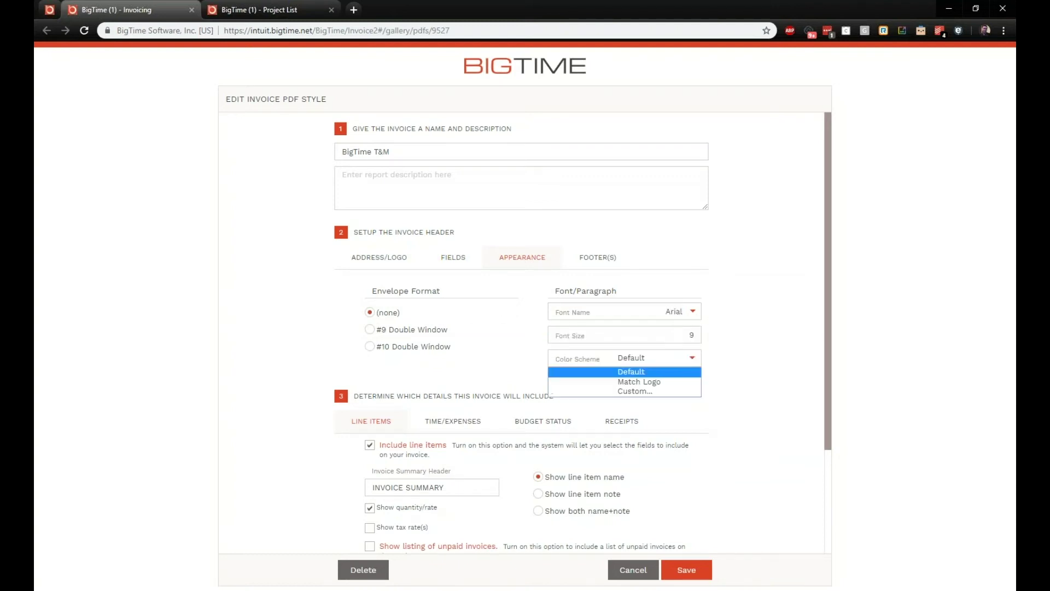
pyautogui.click(645, 391)
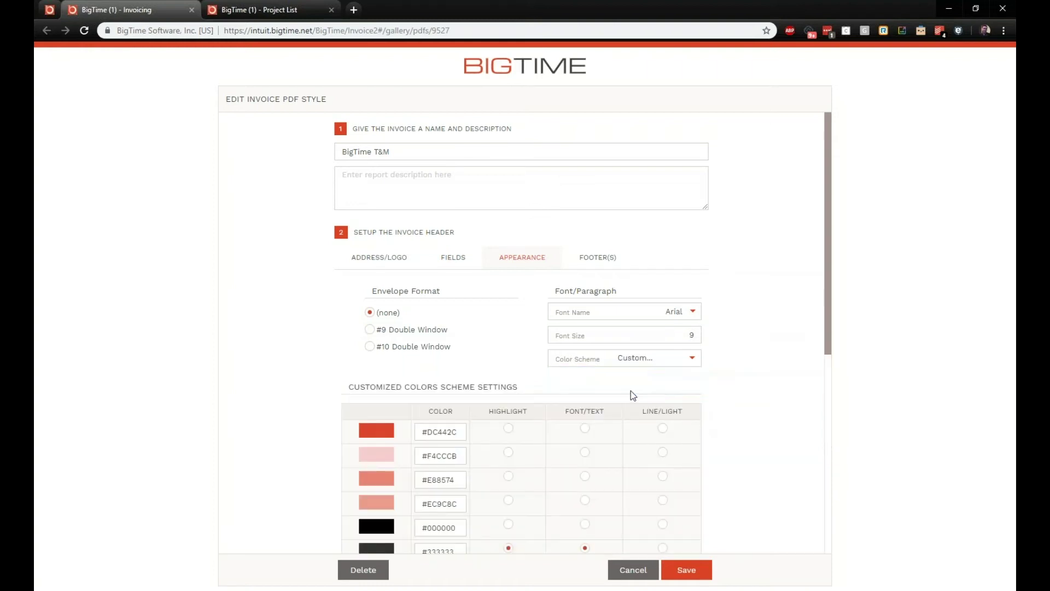
pyautogui.scroll(-2, 369, 362)
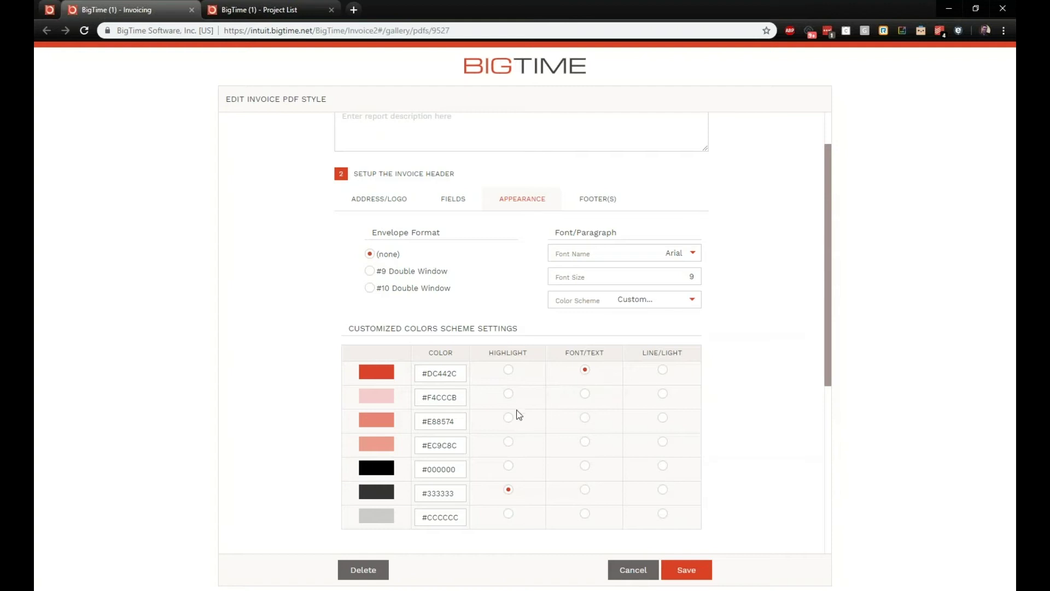
# Step: Make #CCCCCC the highlight colour and review the page 1 interest note and '$p of $P' footers
pyautogui.click(514, 519)
pyautogui.click(592, 212)
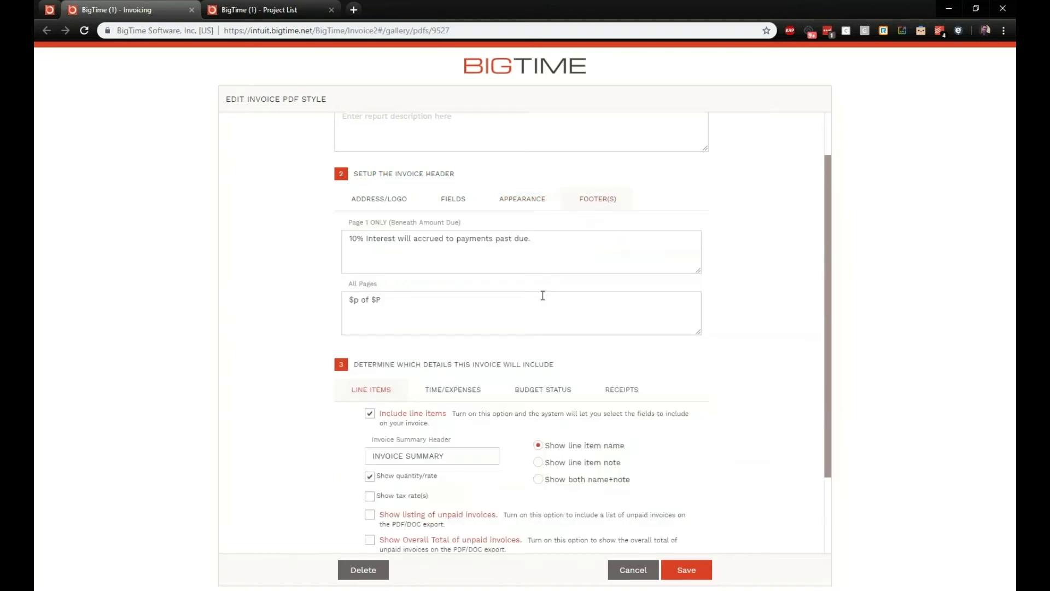
pyautogui.moveTo(581, 263); pyautogui.dragTo(335, 232)
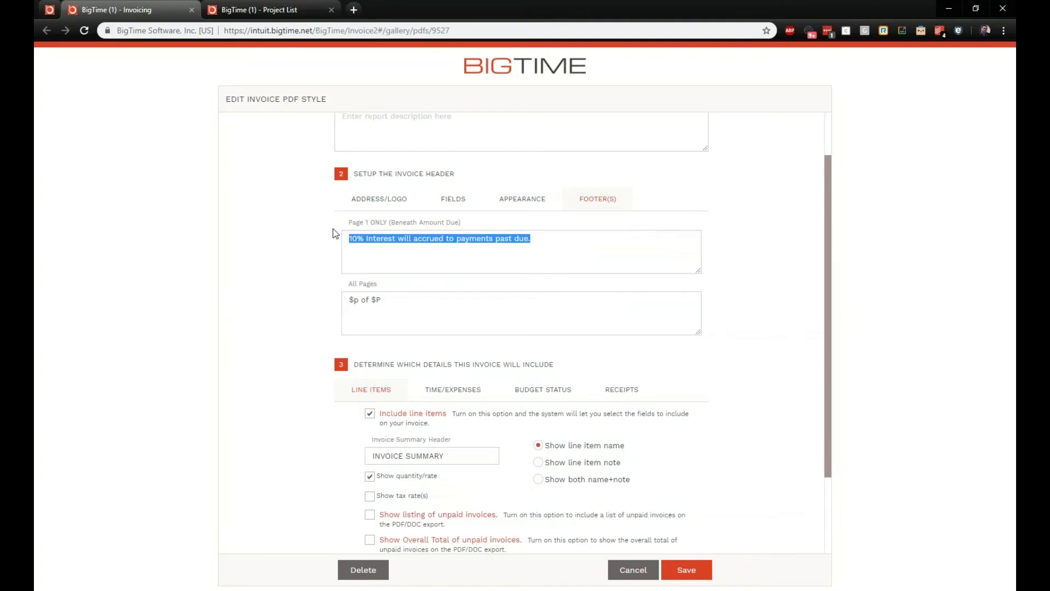
pyautogui.moveTo(398, 309); pyautogui.dragTo(335, 327)
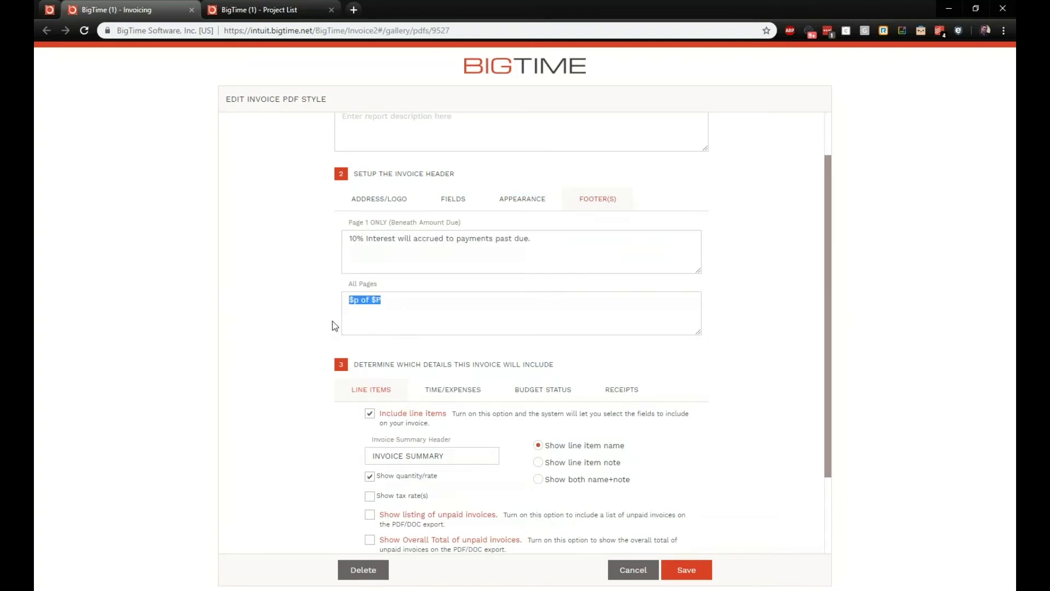
pyautogui.click(385, 320)
pyautogui.moveTo(363, 316); pyautogui.dragTo(346, 305)
pyautogui.click(406, 309)
pyautogui.scroll(-1, 404, 298)
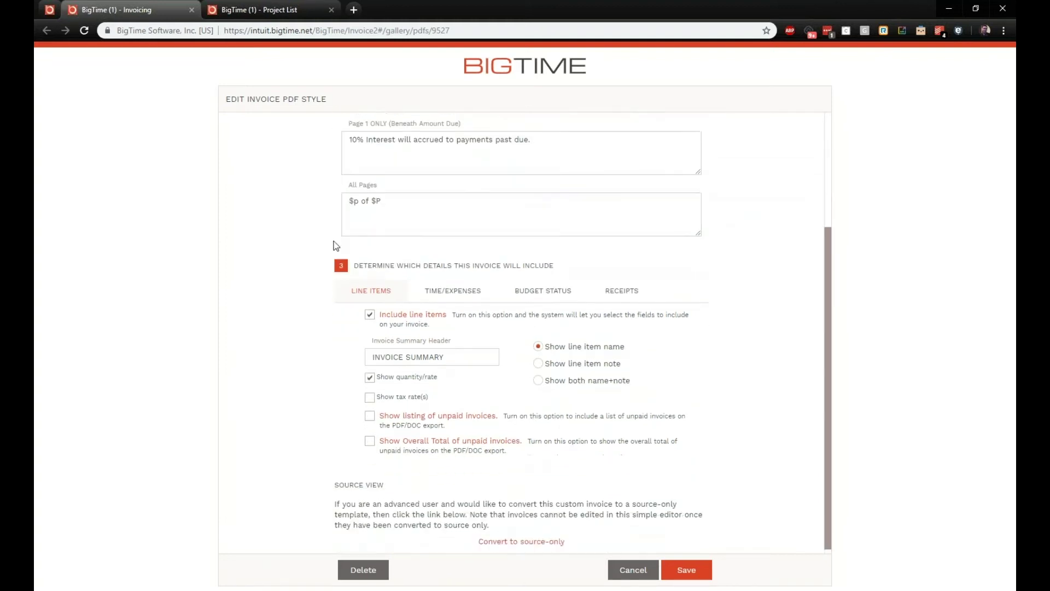
pyautogui.scroll(-1, 336, 253)
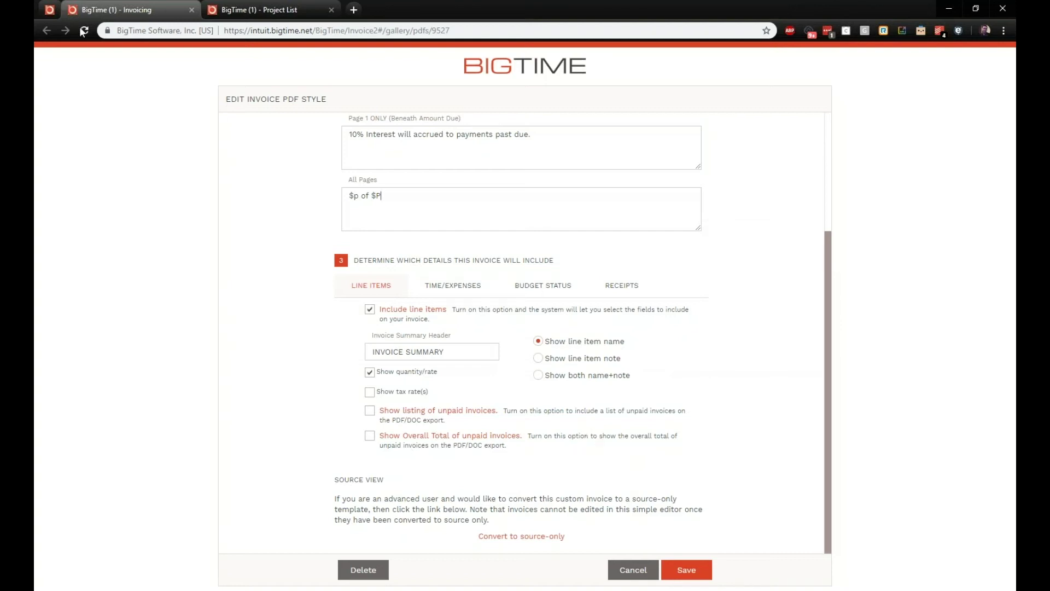
pyautogui.click(51, 17)
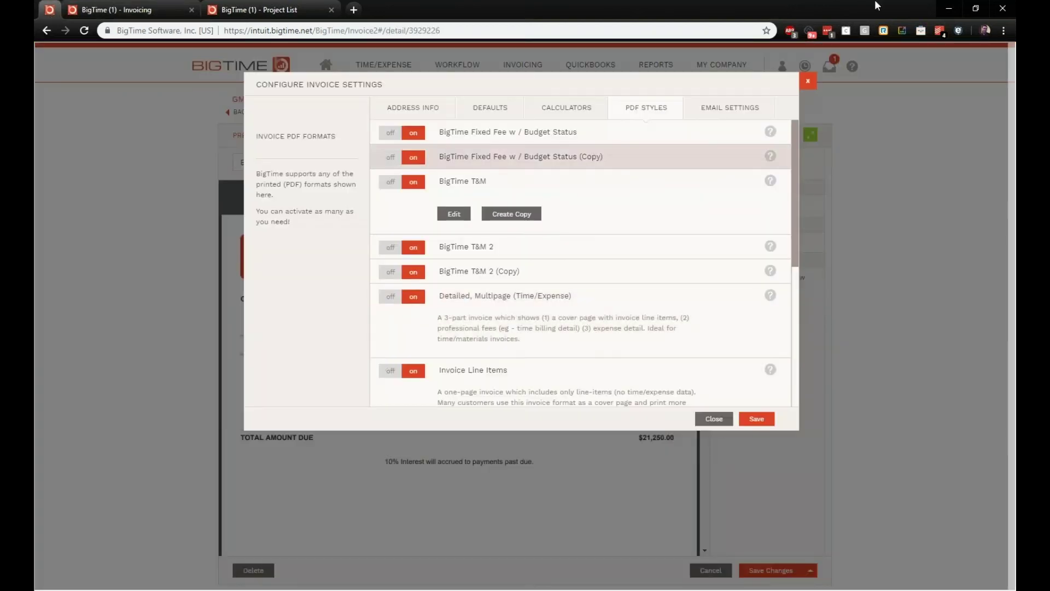
pyautogui.click(809, 82)
pyautogui.click(300, 137)
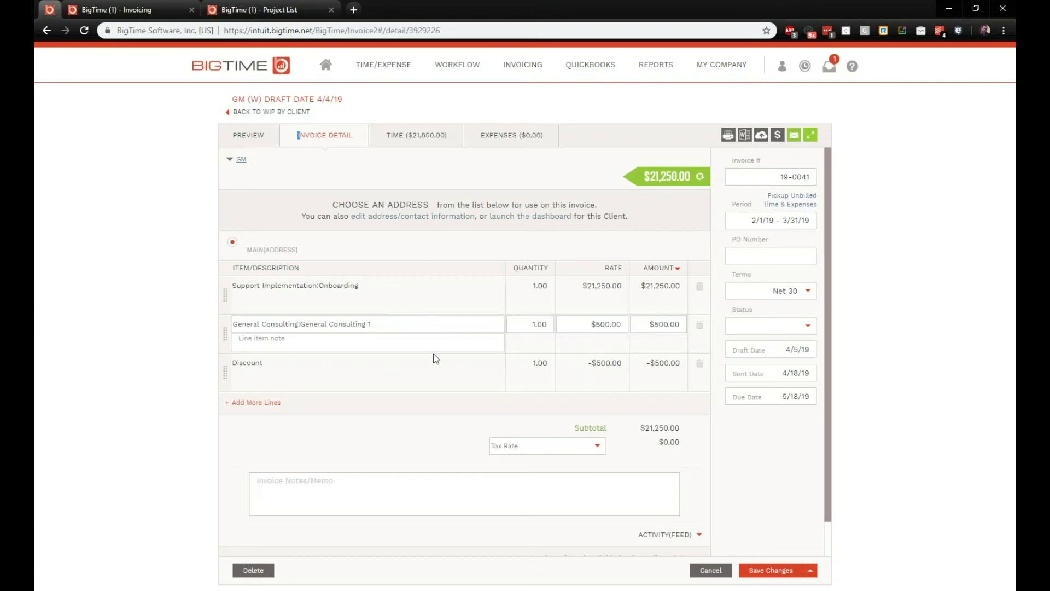
pyautogui.click(377, 285)
pyautogui.moveTo(377, 285); pyautogui.dragTo(233, 288)
pyautogui.click(371, 371)
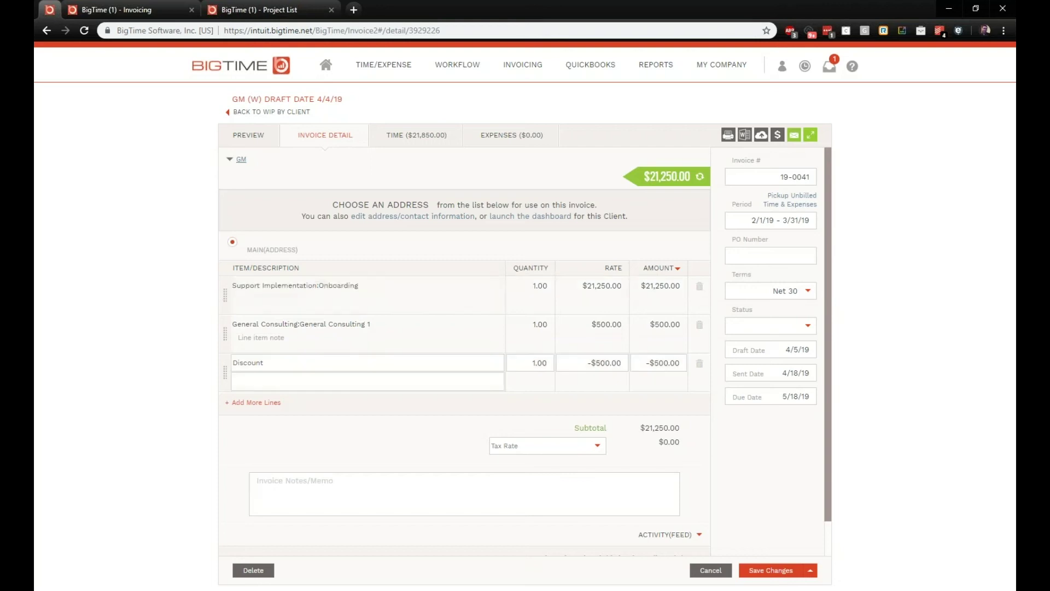
pyautogui.moveTo(373, 366); pyautogui.dragTo(234, 363)
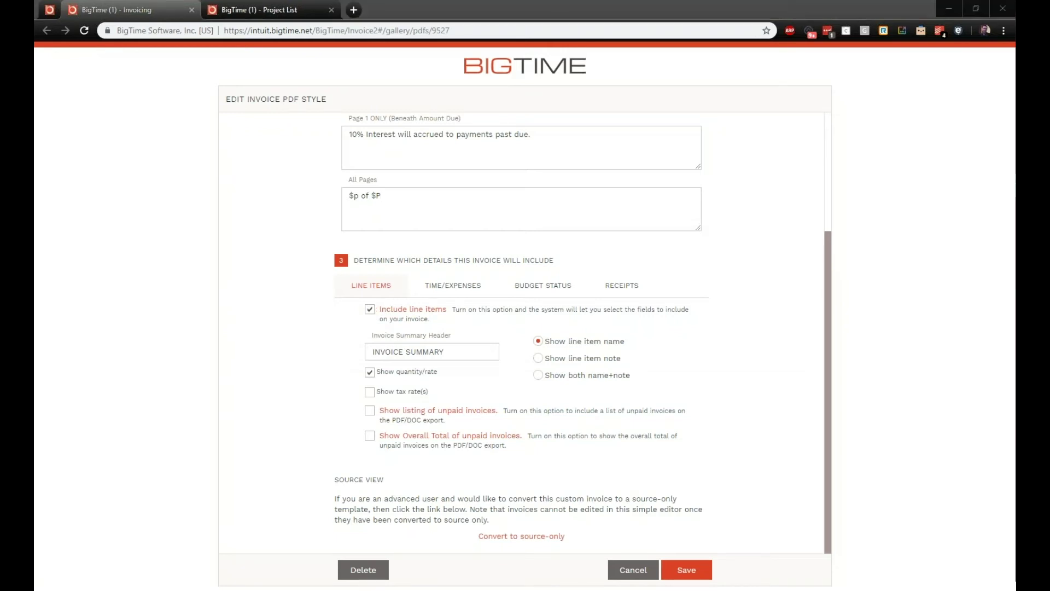
# Step: Toggle Include line items off and back on so line items stay included
pyautogui.click(380, 309)
pyautogui.click(462, 356)
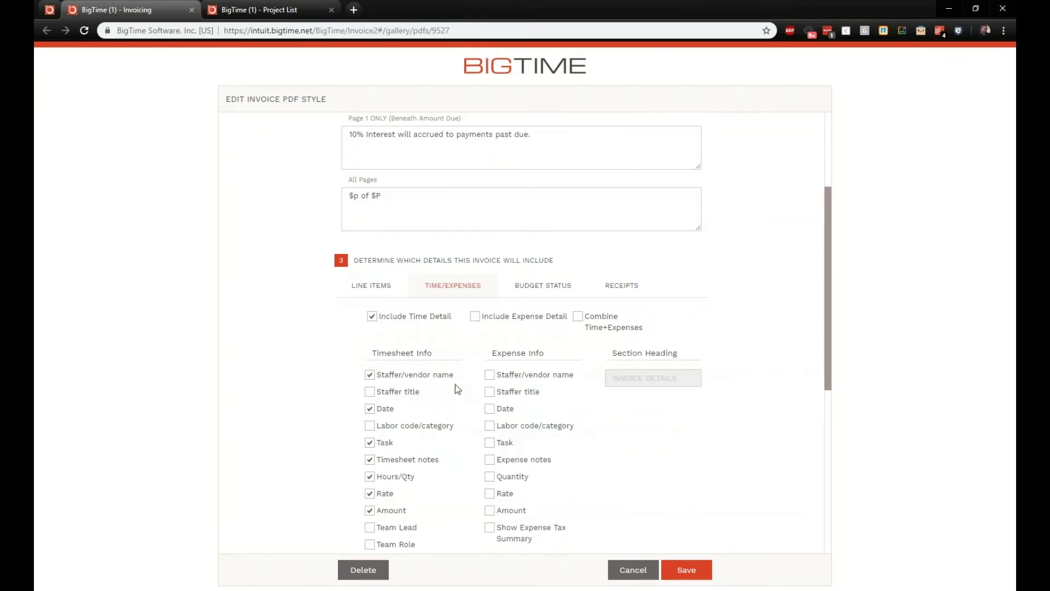
pyautogui.click(387, 297)
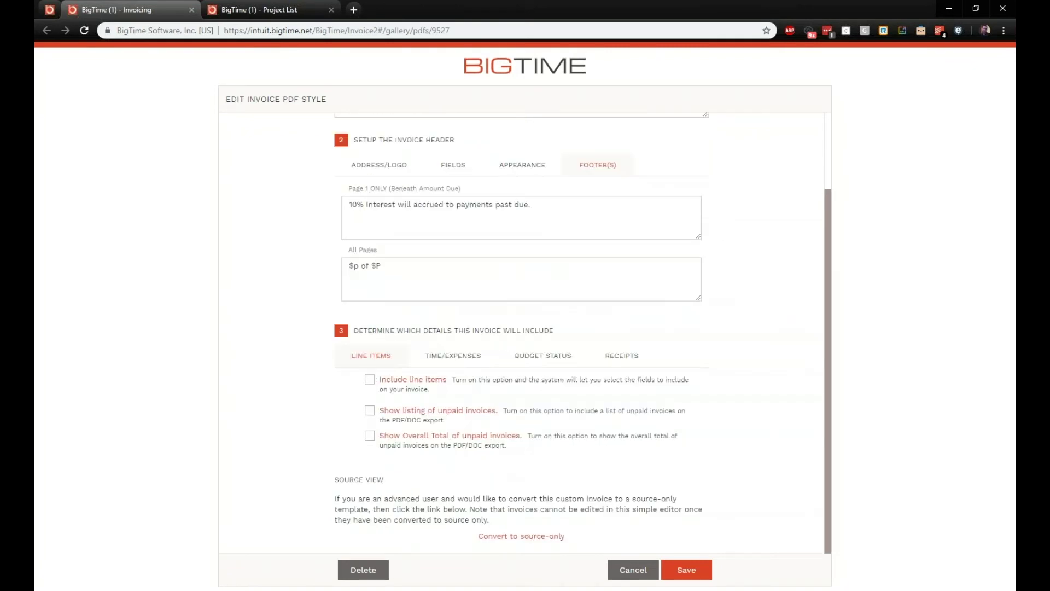
pyautogui.click(376, 382)
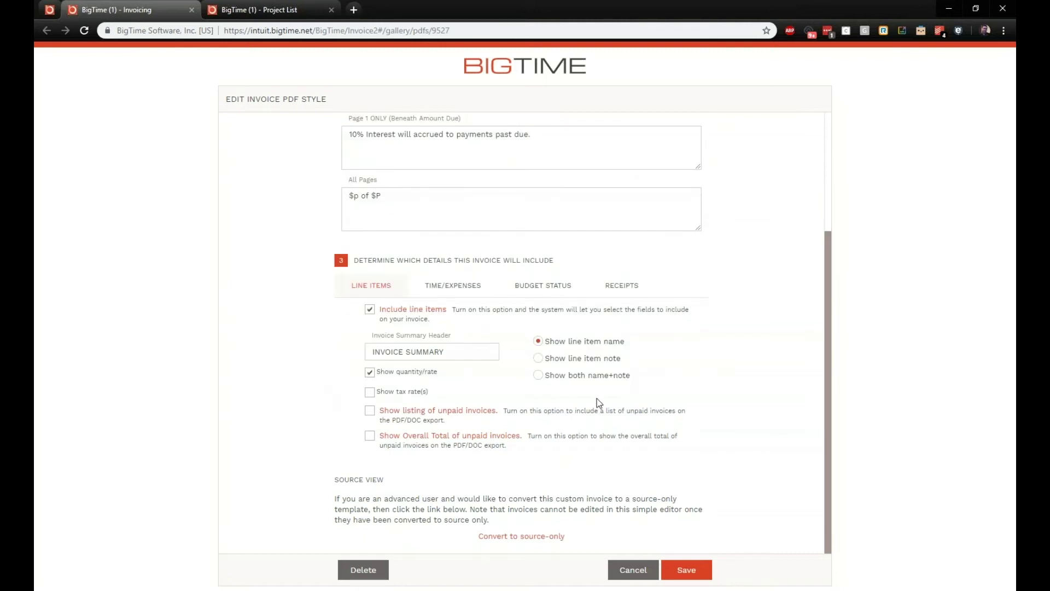
# Step: Try the unpaid-invoices listing, leave it off, and bring up the Time/Expenses detail options
pyautogui.tripleClick(473, 352)
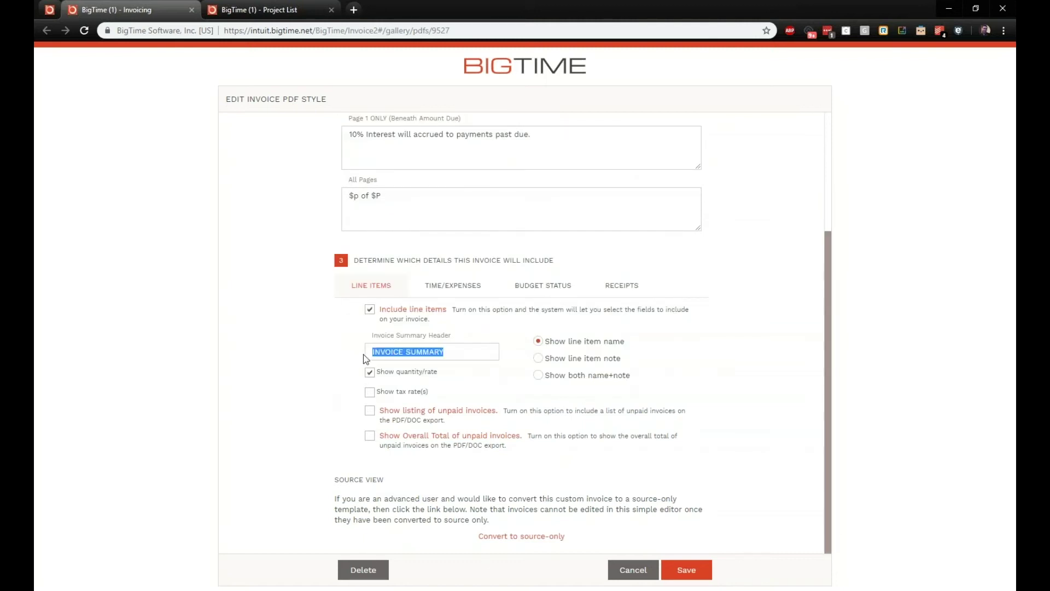
pyautogui.click(371, 412)
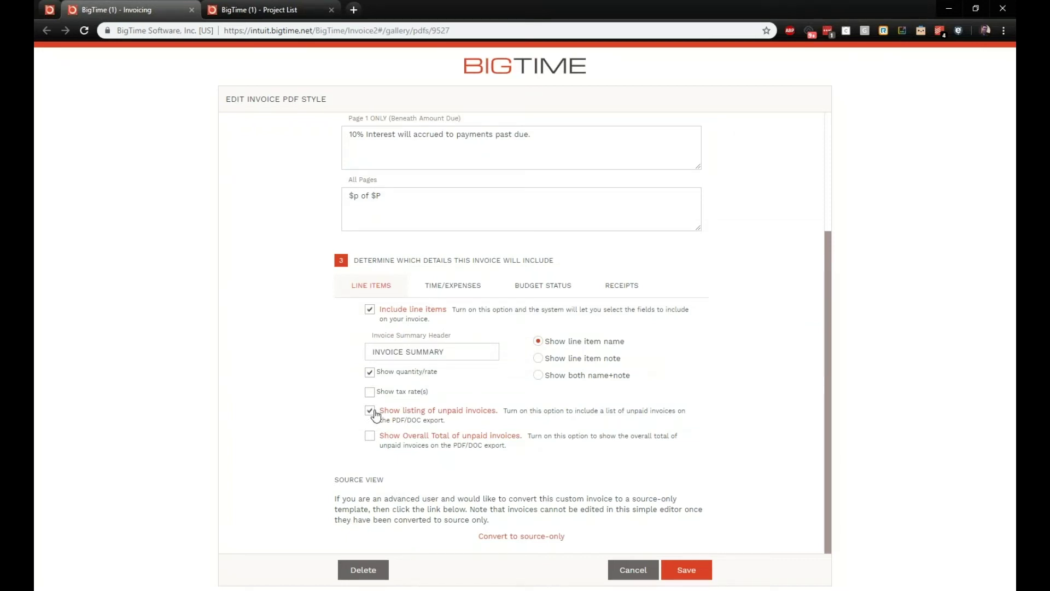
pyautogui.click(371, 411)
pyautogui.click(457, 295)
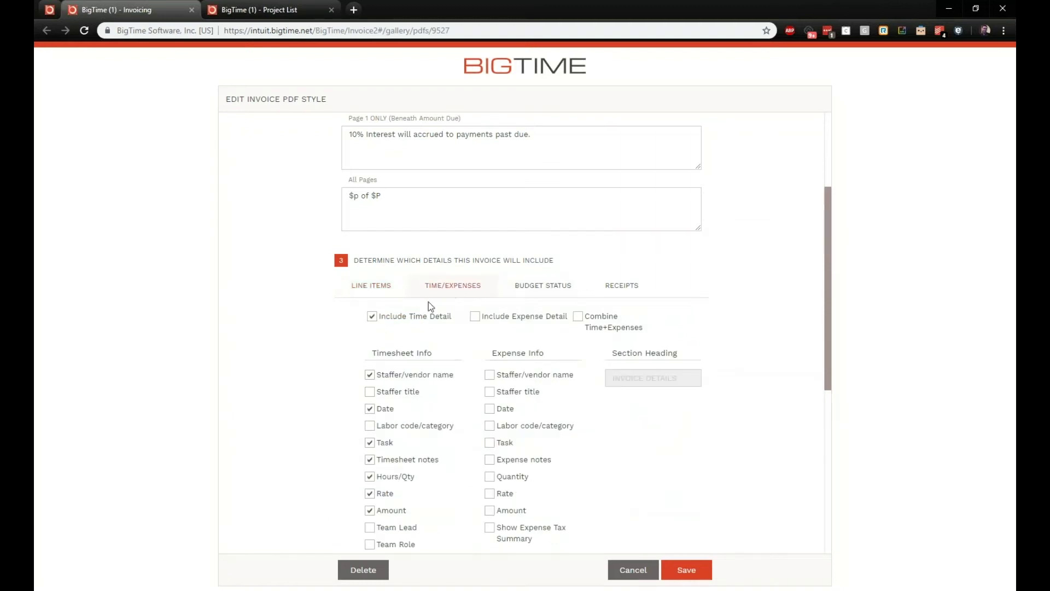
# Step: Keep time detail sorted by Staffer/vendor name, then bring up the Budget Status options
pyautogui.scroll(-1, 429, 323)
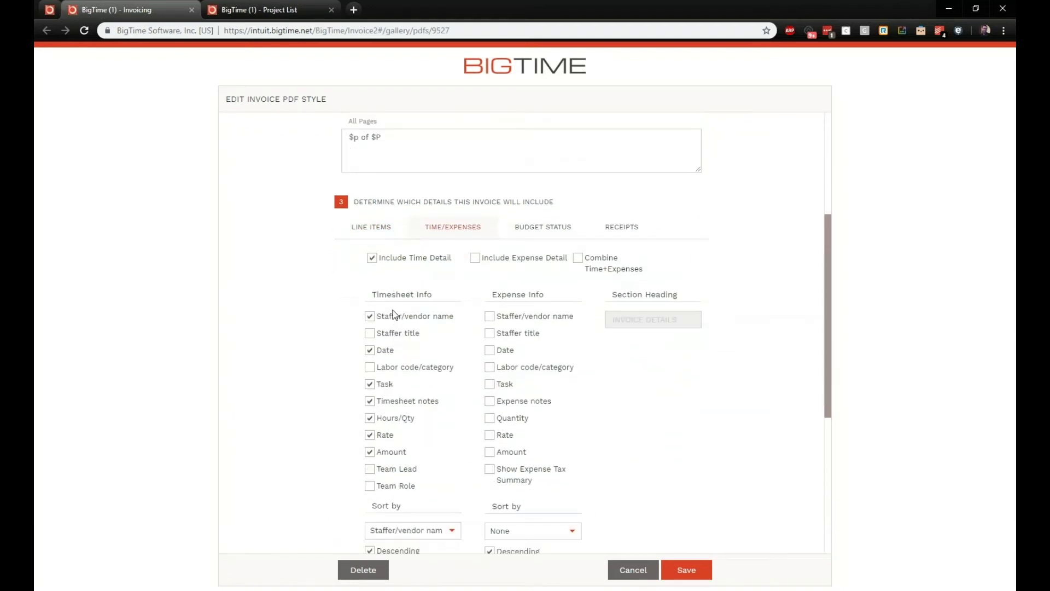
pyautogui.scroll(-1, 394, 320)
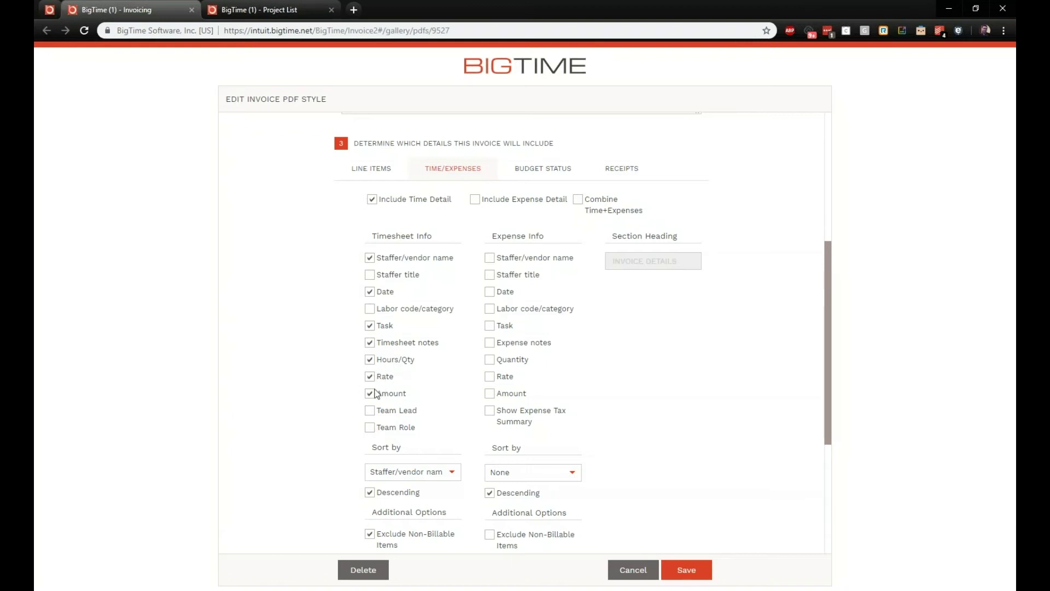
pyautogui.scroll(-2, 319, 364)
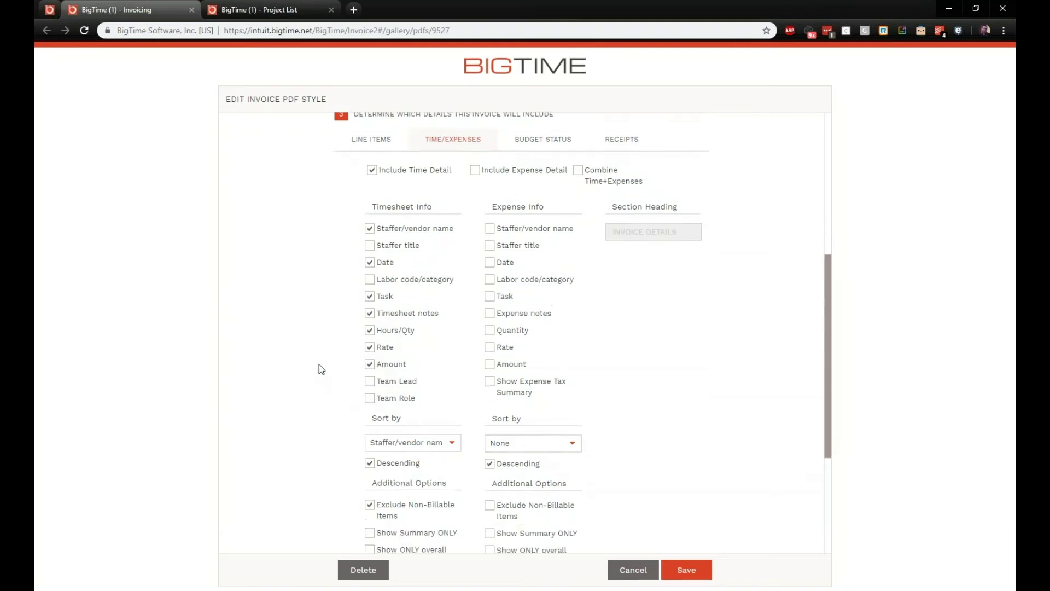
pyautogui.click(454, 356)
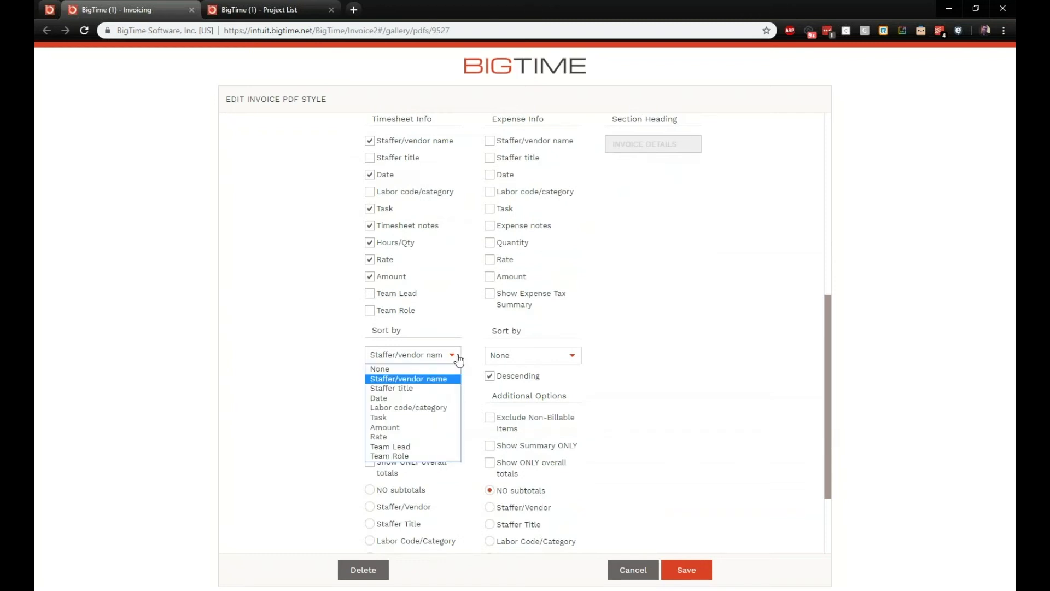
pyautogui.click(421, 380)
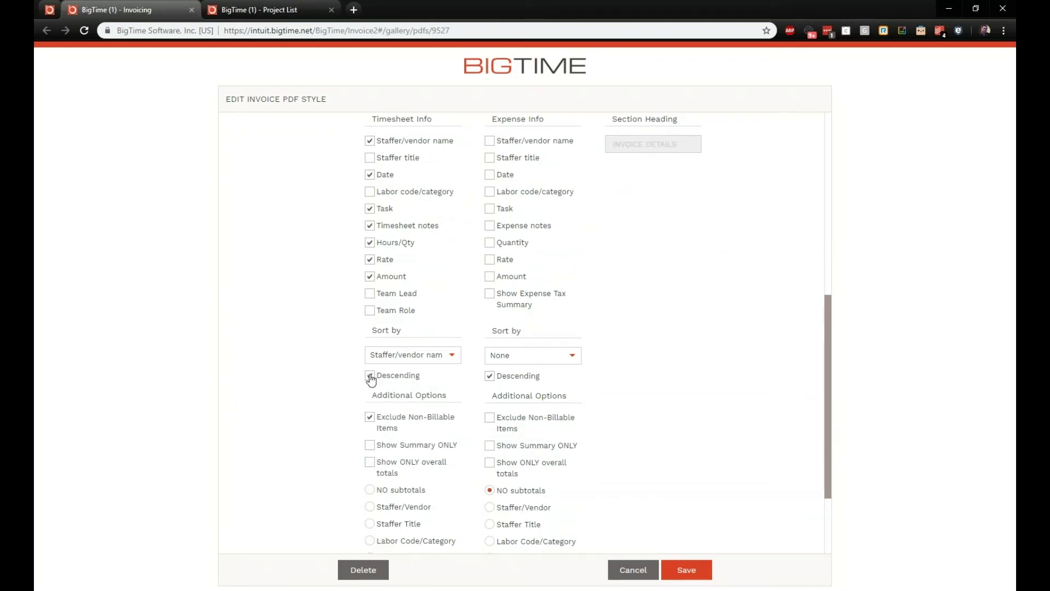
pyautogui.scroll(-1, 372, 379)
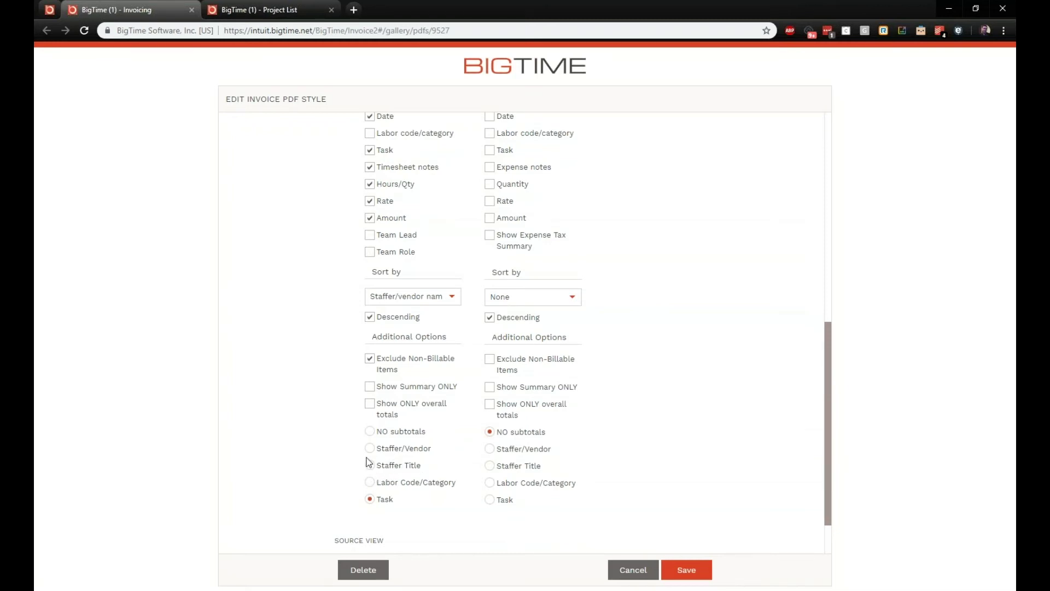
pyautogui.scroll(-1, 352, 410)
pyautogui.scroll(3, 352, 410)
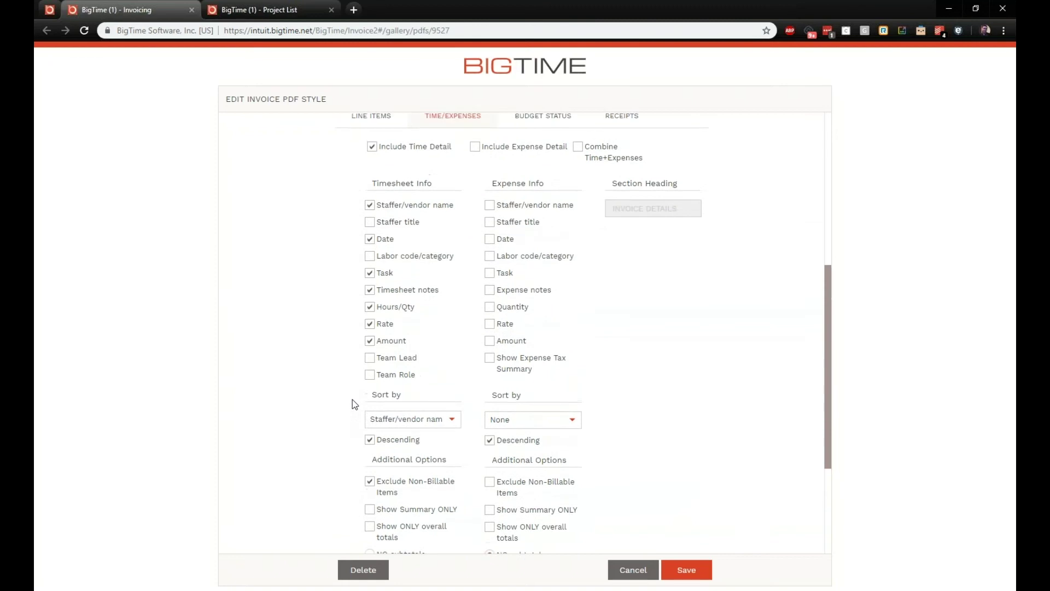
pyautogui.scroll(2, 355, 383)
pyautogui.click(542, 225)
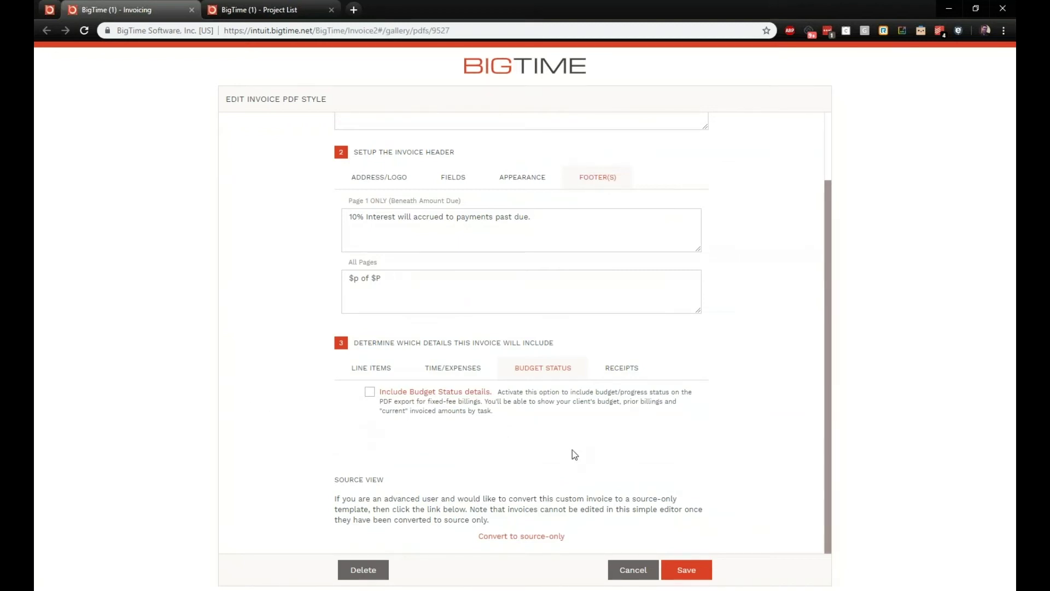
# Step: Set receipts to print 3 per page
pyautogui.click(616, 368)
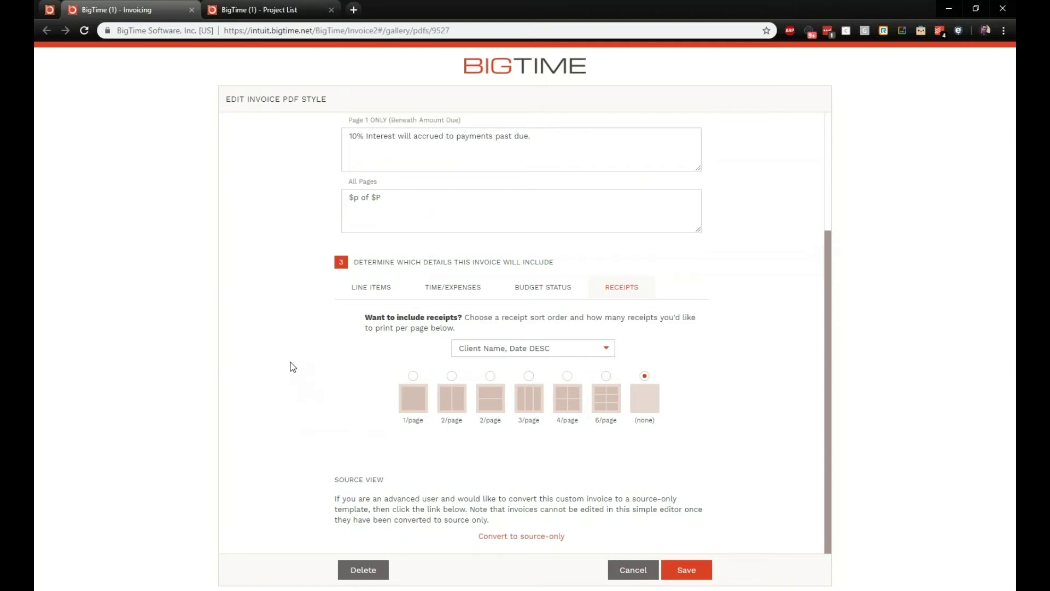
pyautogui.click(566, 376)
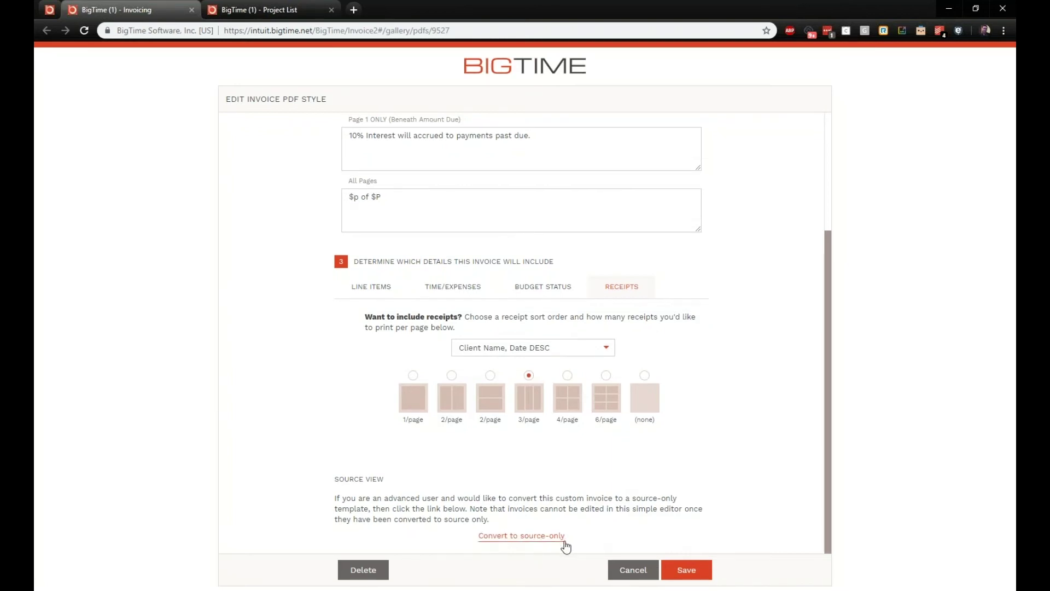
pyautogui.click(687, 570)
pyautogui.moveTo(540, 85)
pyautogui.click(543, 133)
pyautogui.click(630, 111)
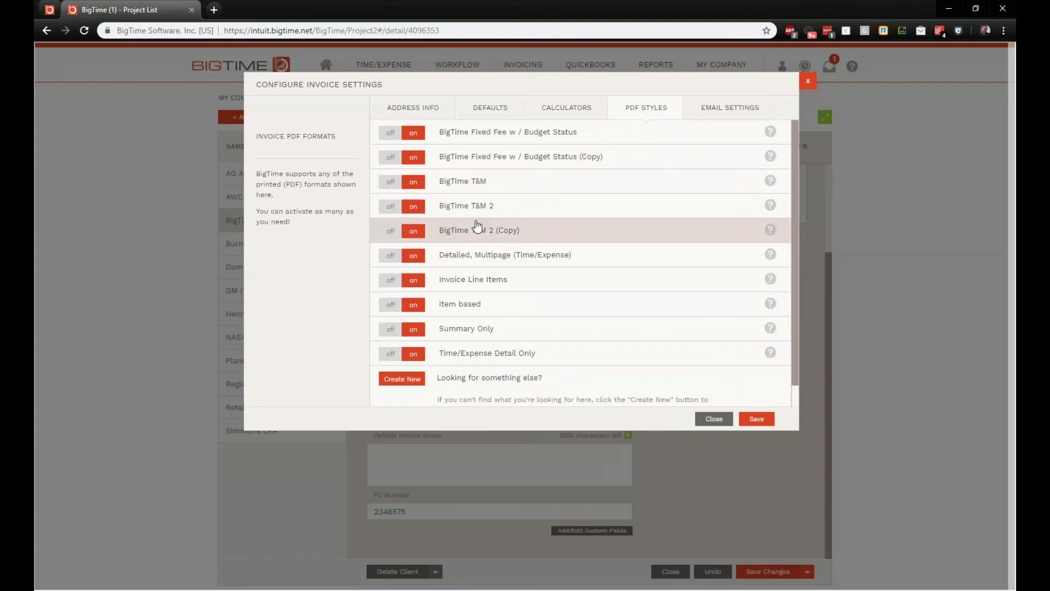
pyautogui.click(470, 211)
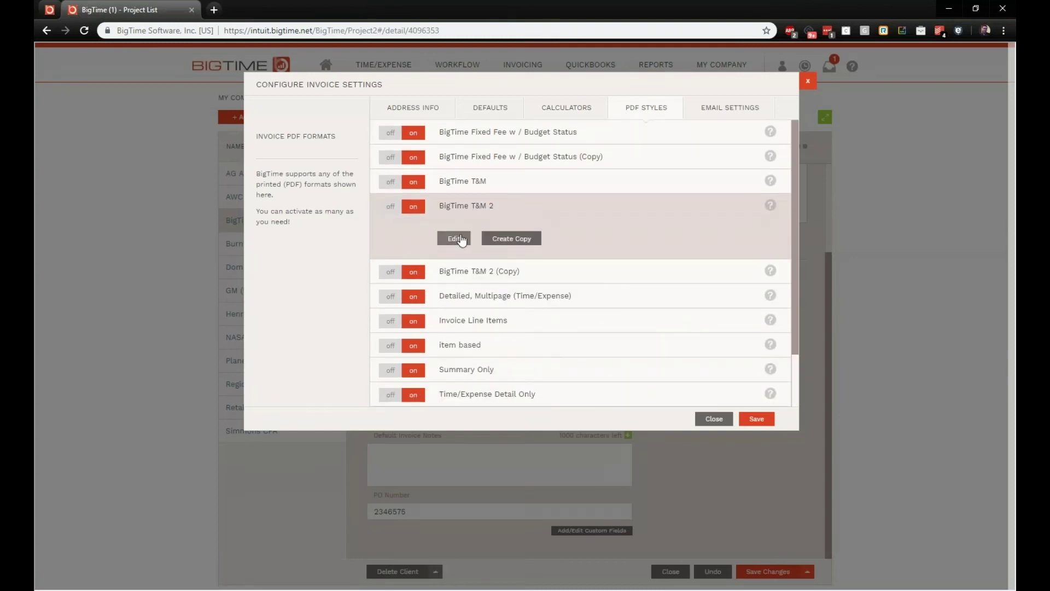
pyautogui.click(454, 239)
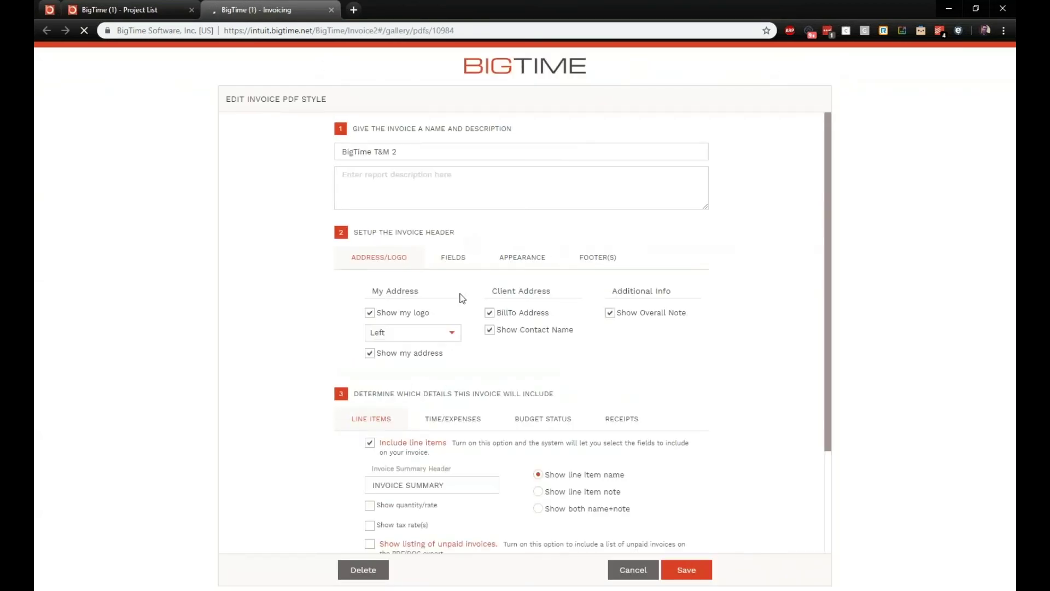
pyautogui.scroll(-3, 506, 331)
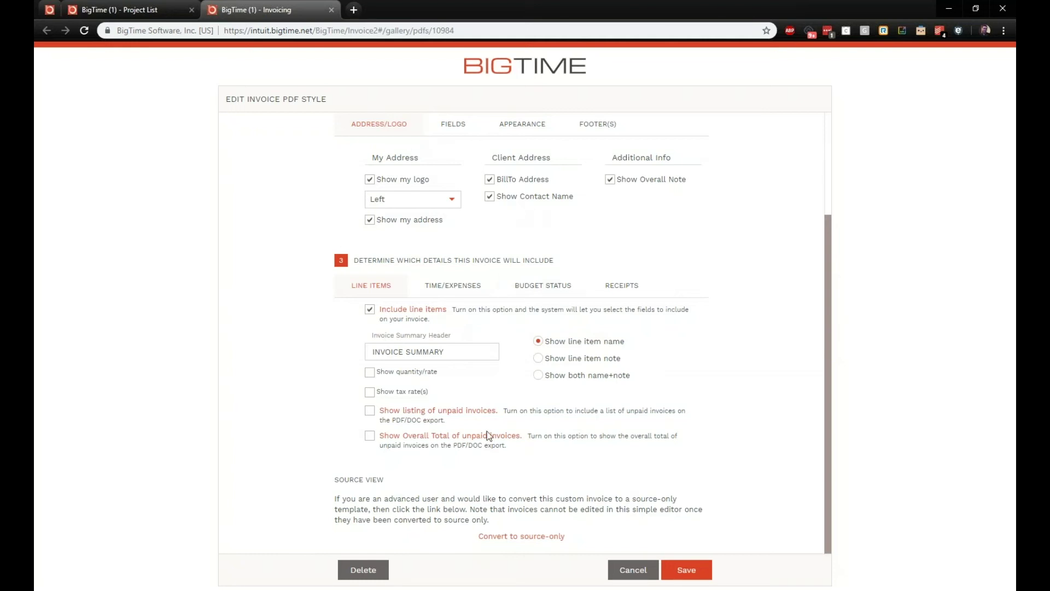
pyautogui.click(526, 537)
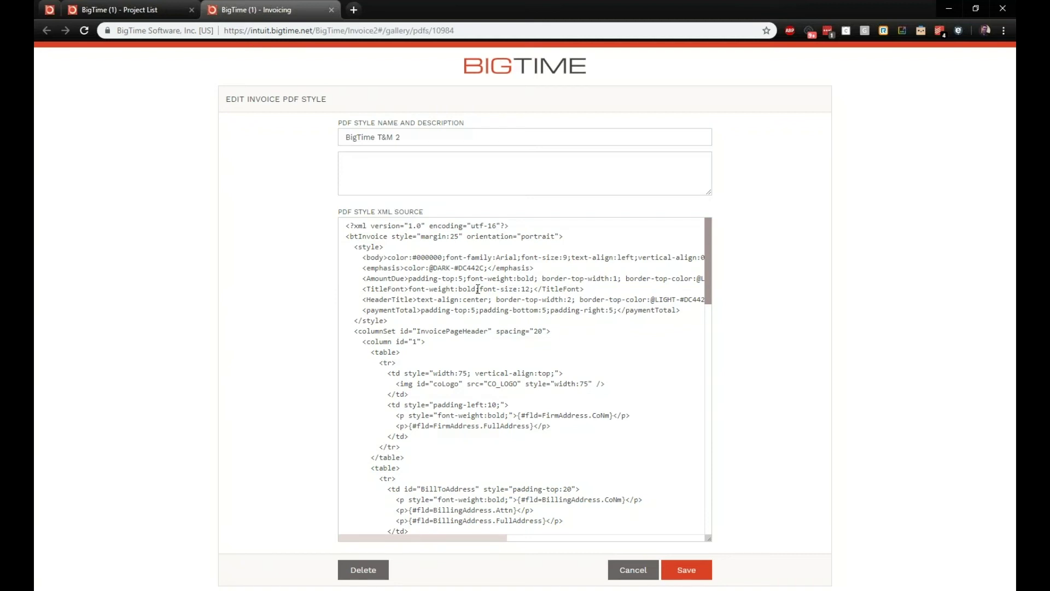
# Step: Review the style XML, discard the edits, and return to the Invoicing overview dashboard
pyautogui.scroll(-10, 514, 314)
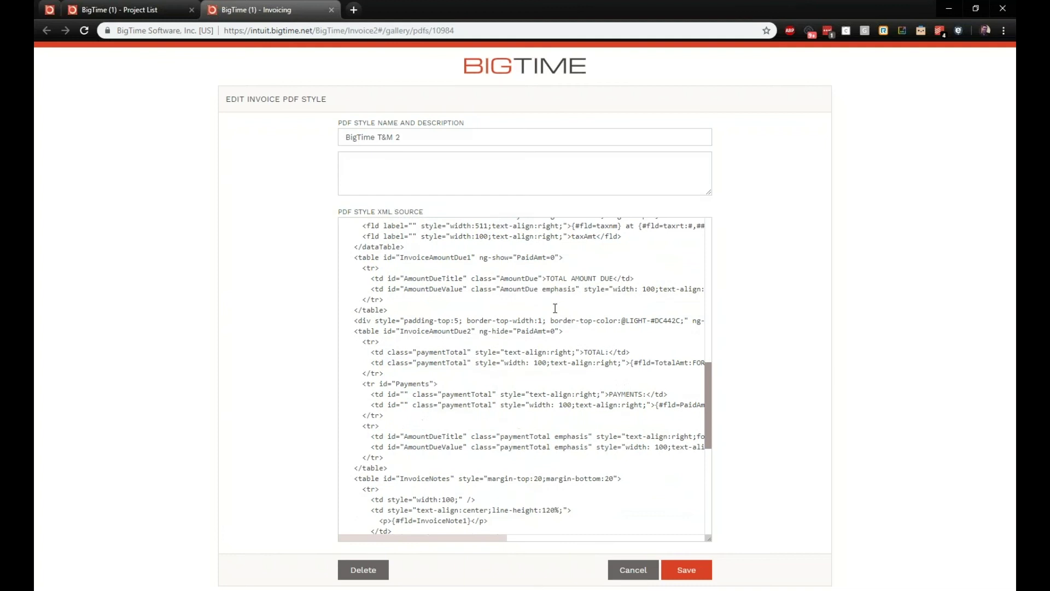
pyautogui.scroll(-3, 555, 308)
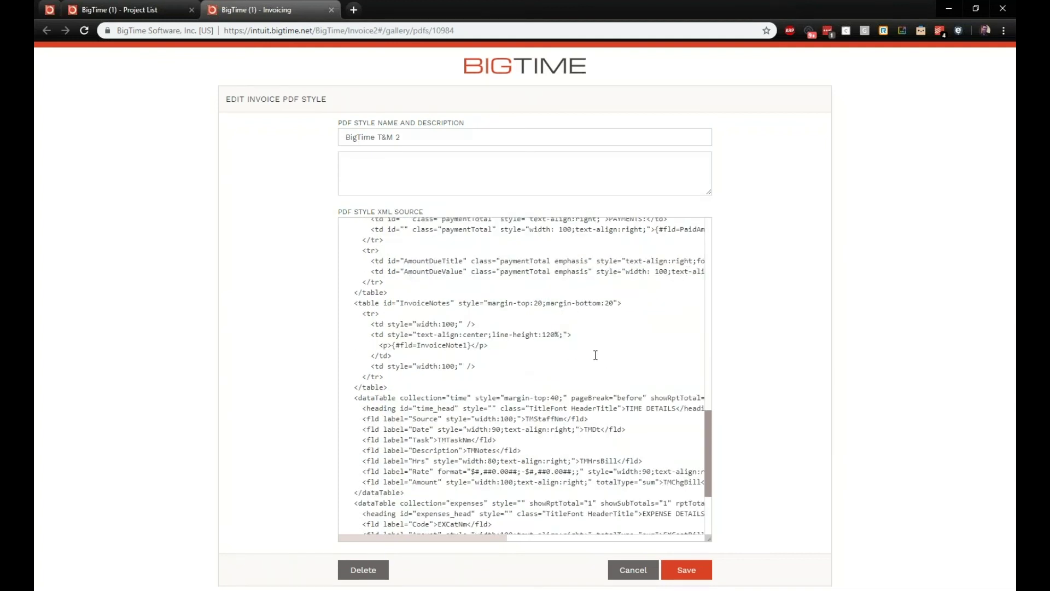
pyautogui.scroll(-3, 580, 342)
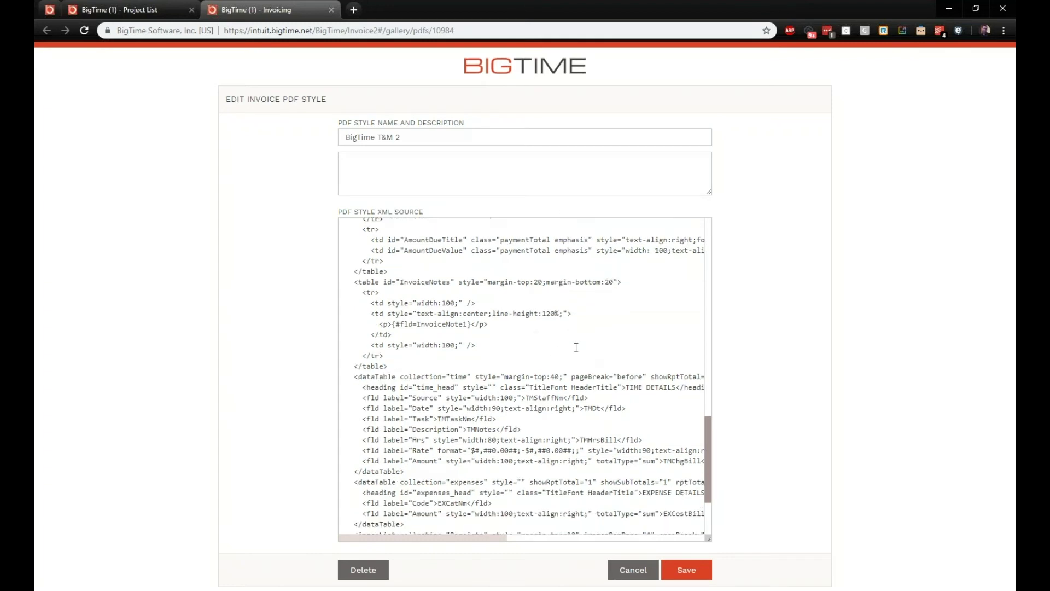
pyautogui.scroll(-1, 581, 342)
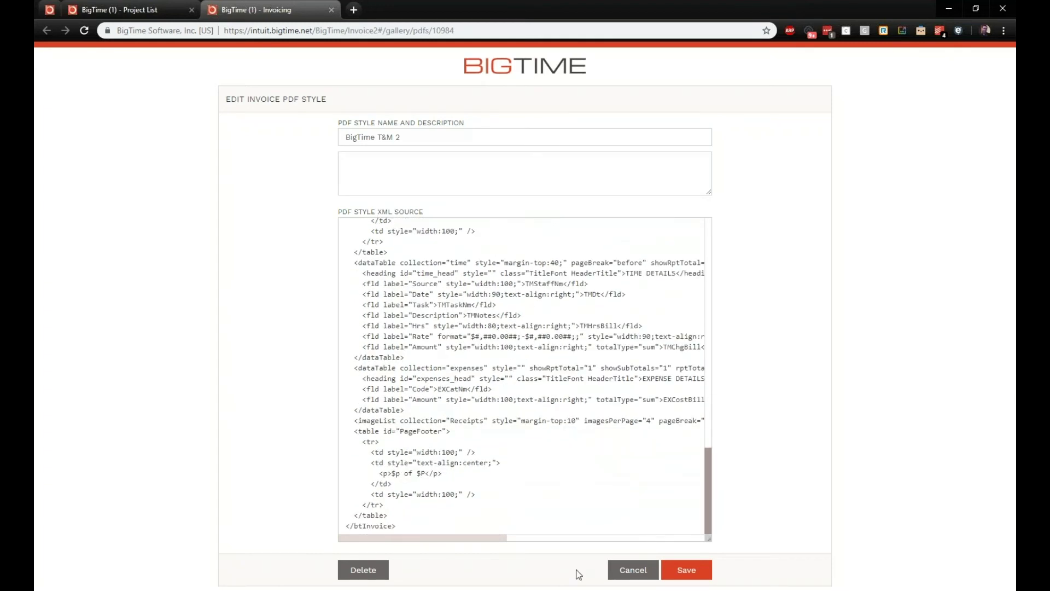
pyautogui.click(627, 570)
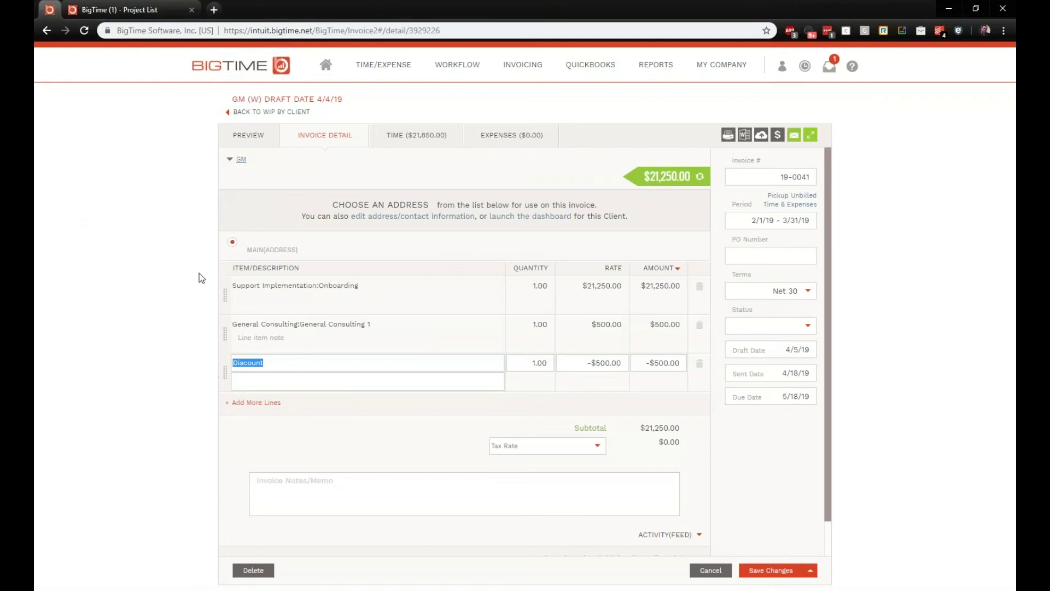
pyautogui.click(537, 76)
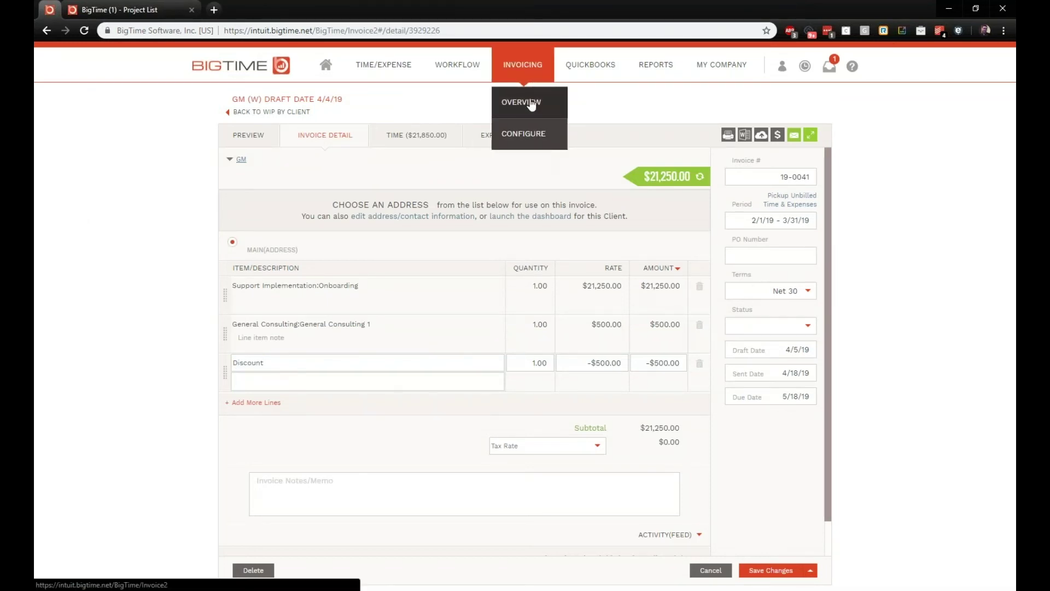
pyautogui.click(532, 104)
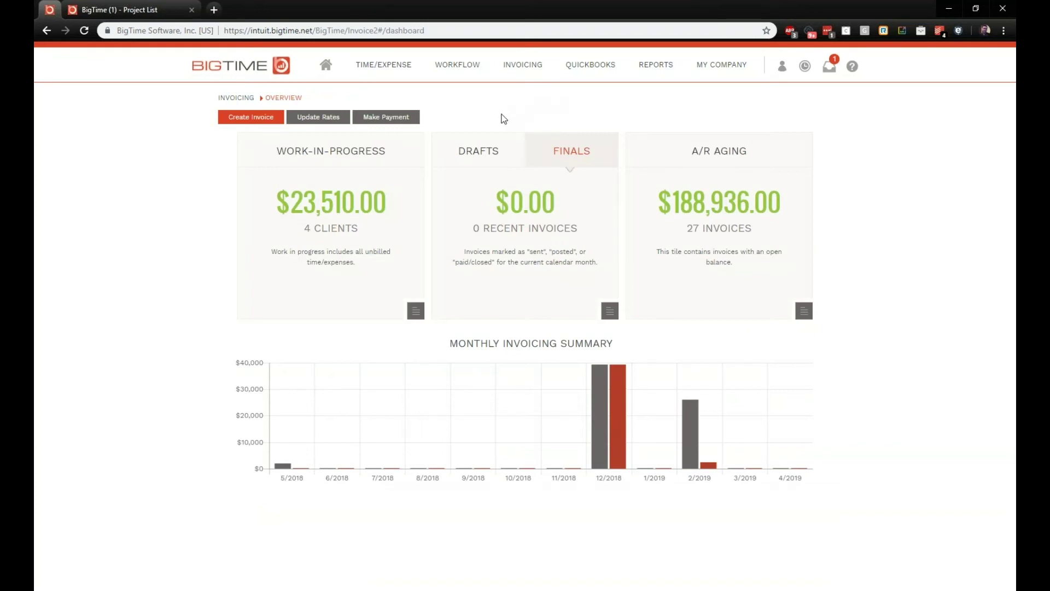
# Step: Start a new Fixed Fee invoice for client Burnham CPA and advance to the finalize step
pyautogui.click(247, 119)
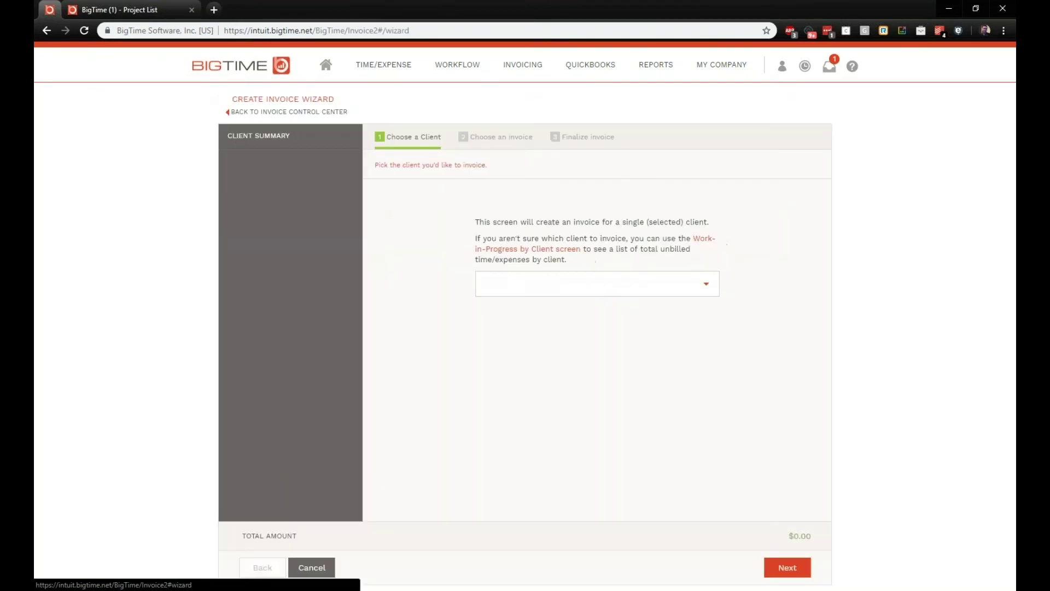
pyautogui.click(583, 291)
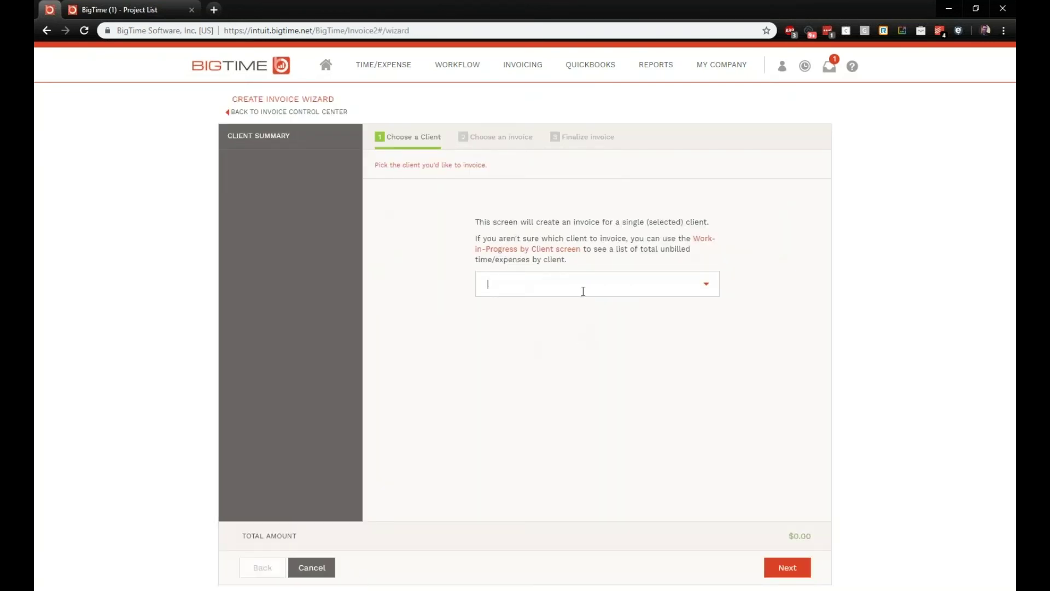
pyautogui.click(705, 288)
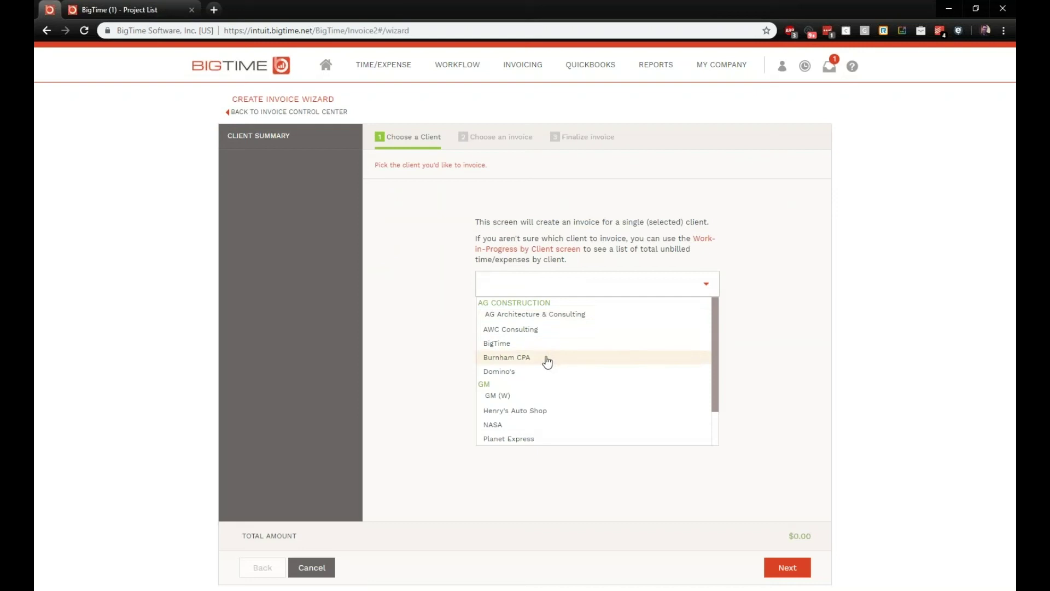
pyautogui.click(547, 361)
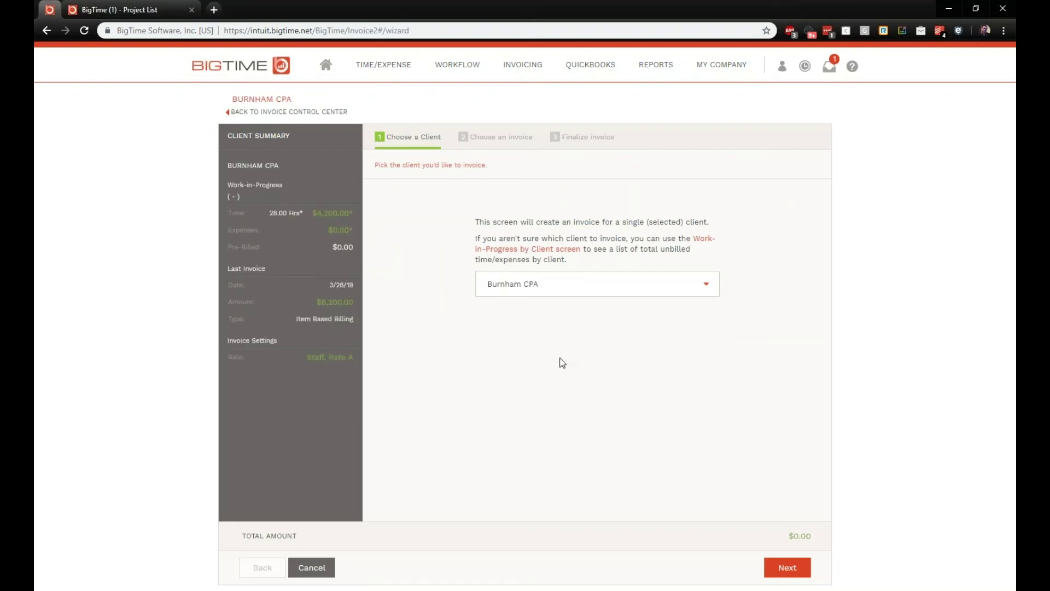
pyautogui.click(788, 570)
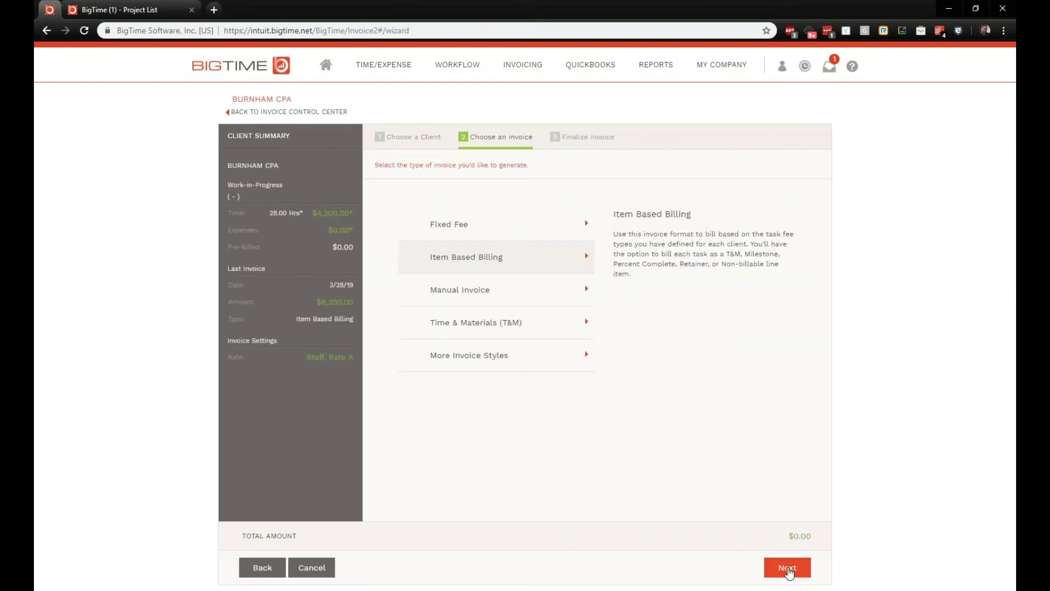
pyautogui.click(513, 230)
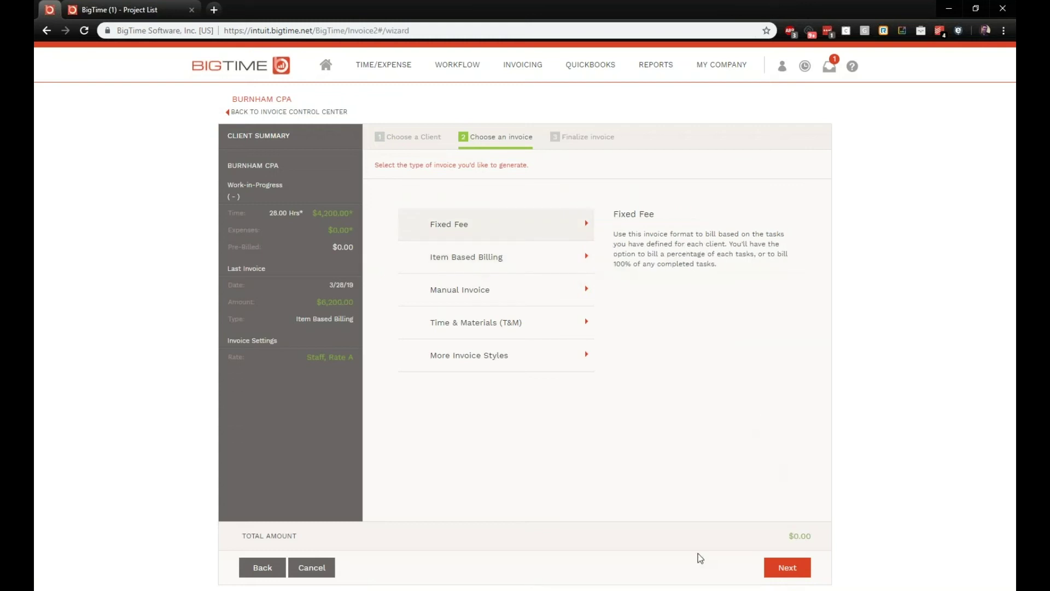
pyautogui.click(765, 566)
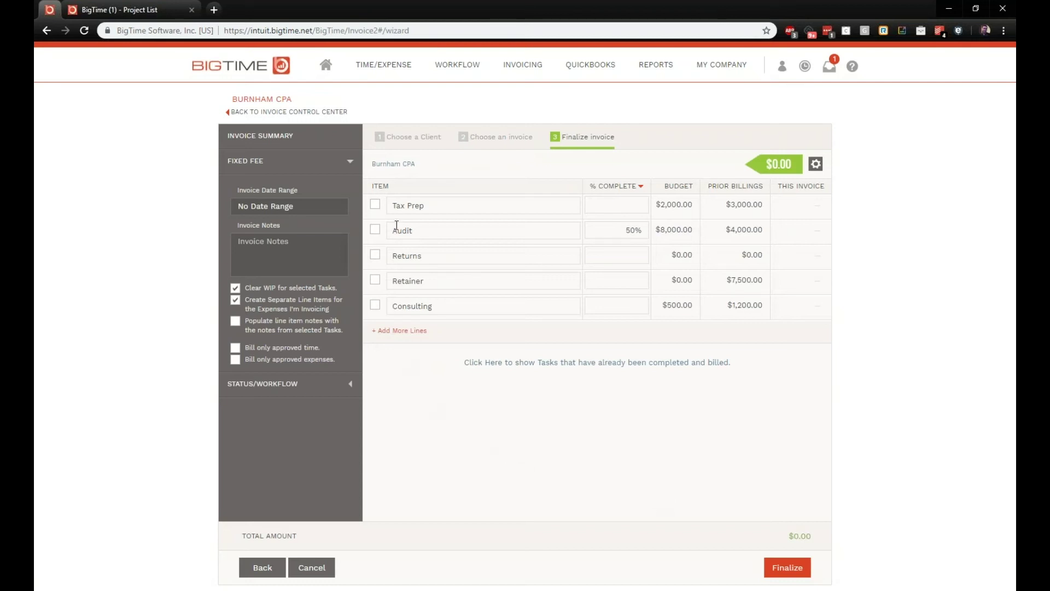
# Step: Try billing methods, then tick Tax Prep and Returns and enter 50% complete for Tax Prep
pyautogui.click(375, 205)
pyautogui.click(375, 255)
pyautogui.click(640, 188)
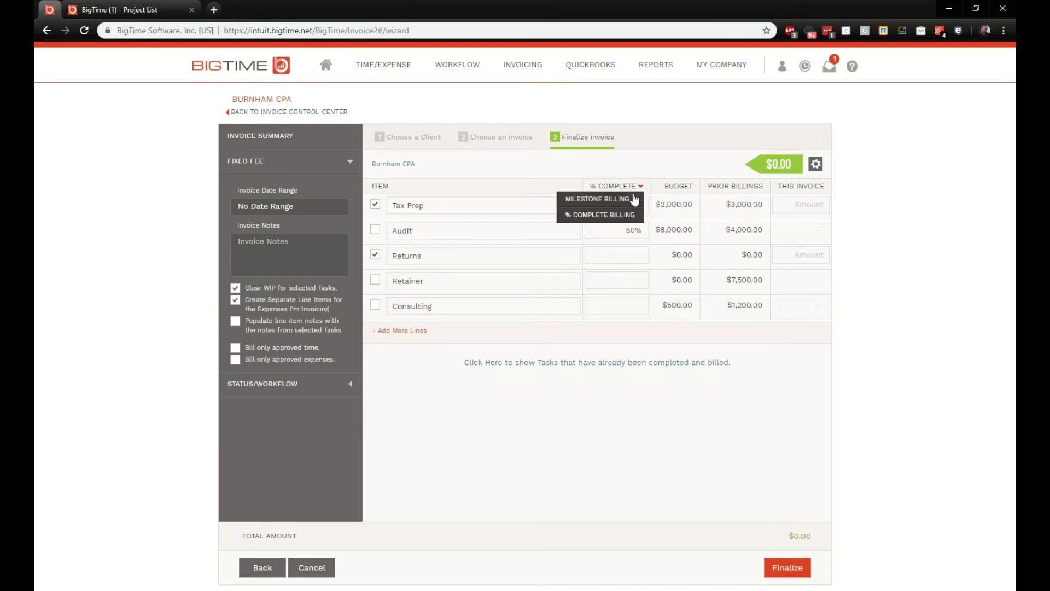
pyautogui.click(617, 199)
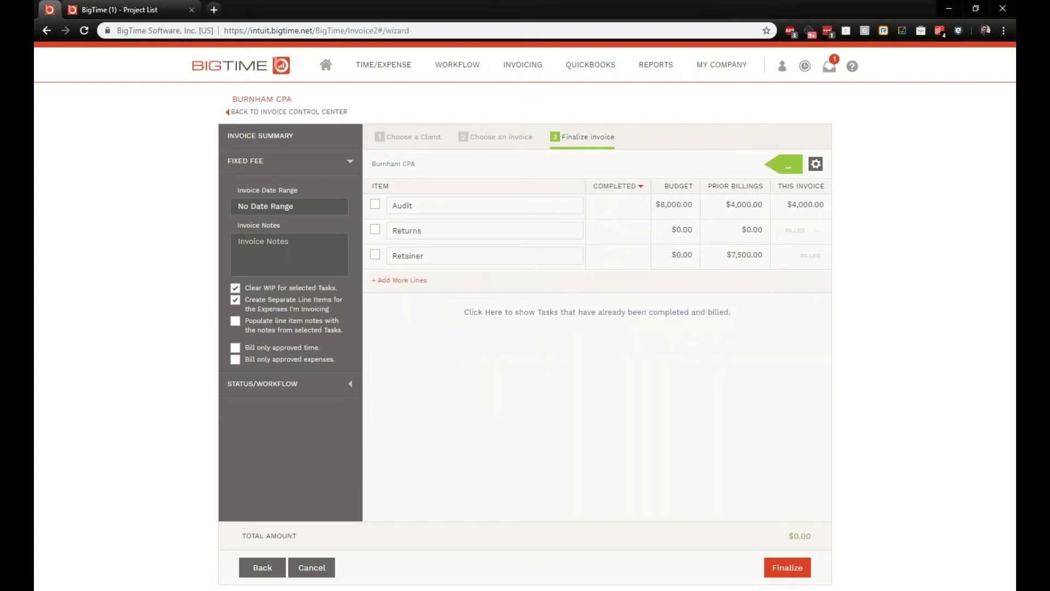
pyautogui.click(641, 187)
pyautogui.click(624, 213)
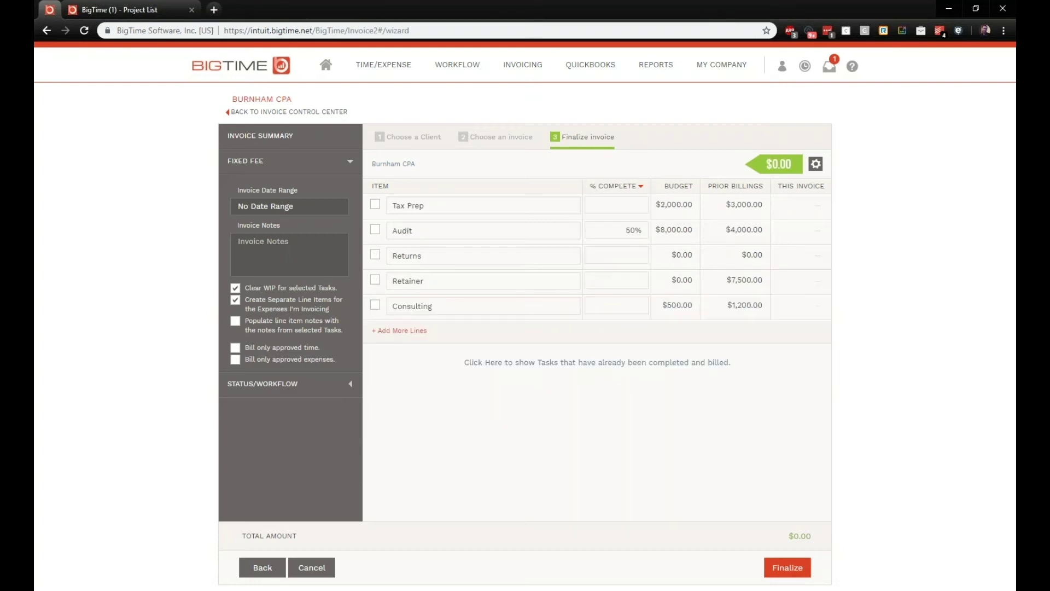
pyautogui.click(374, 204)
pyautogui.click(374, 254)
pyautogui.click(616, 199)
pyautogui.write('50')
pyautogui.click(641, 191)
# Step: Switch to Milestone Billing and bill only the Audit task at $4,000.00
pyautogui.click(641, 188)
pyautogui.click(631, 204)
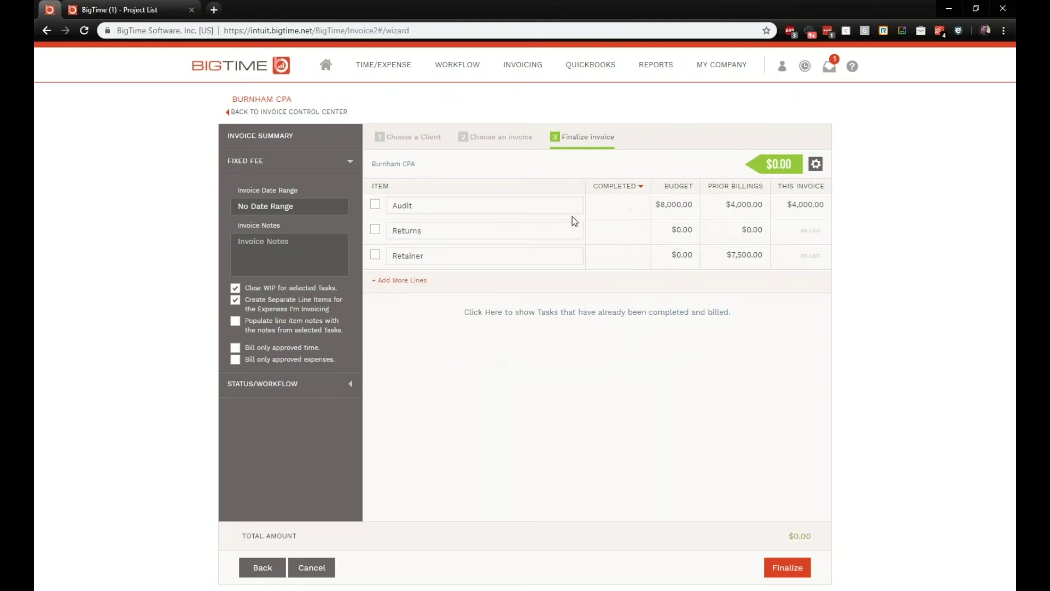
pyautogui.click(379, 204)
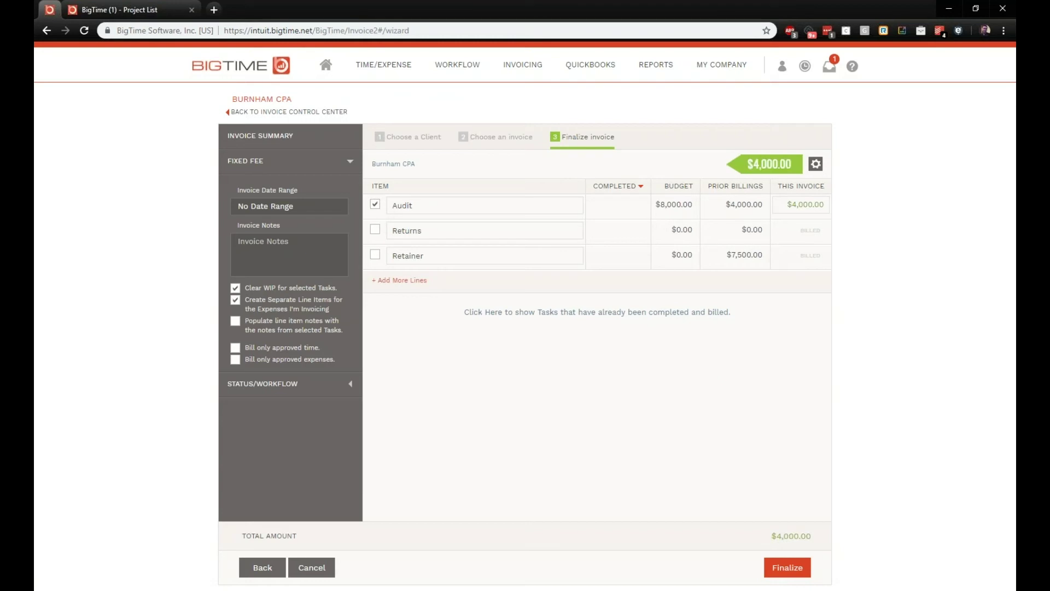
pyautogui.moveTo(726, 205); pyautogui.dragTo(763, 205)
pyautogui.moveTo(787, 205); pyautogui.dragTo(842, 218)
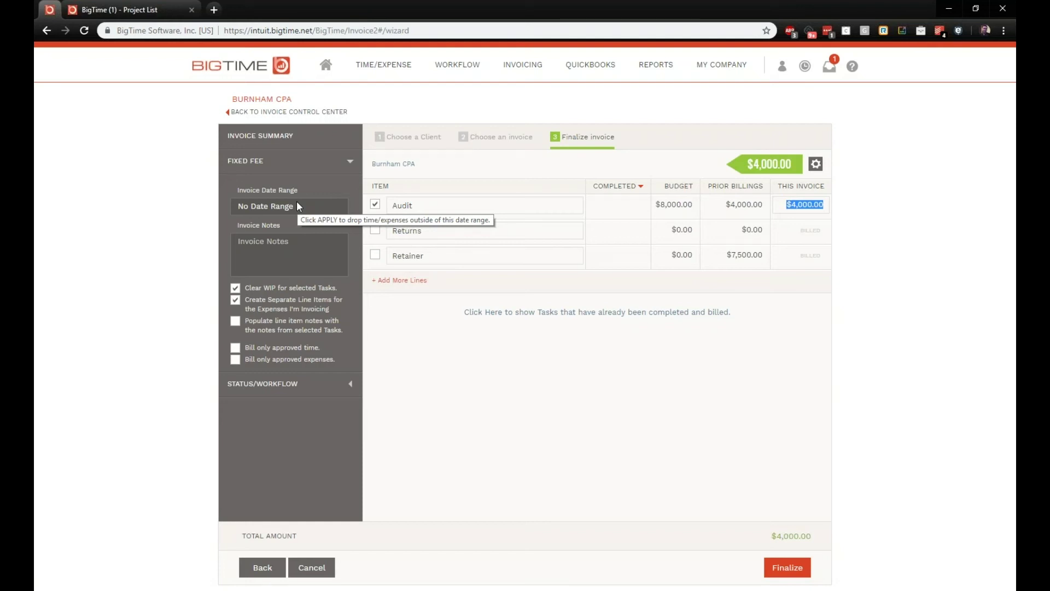
pyautogui.click(290, 206)
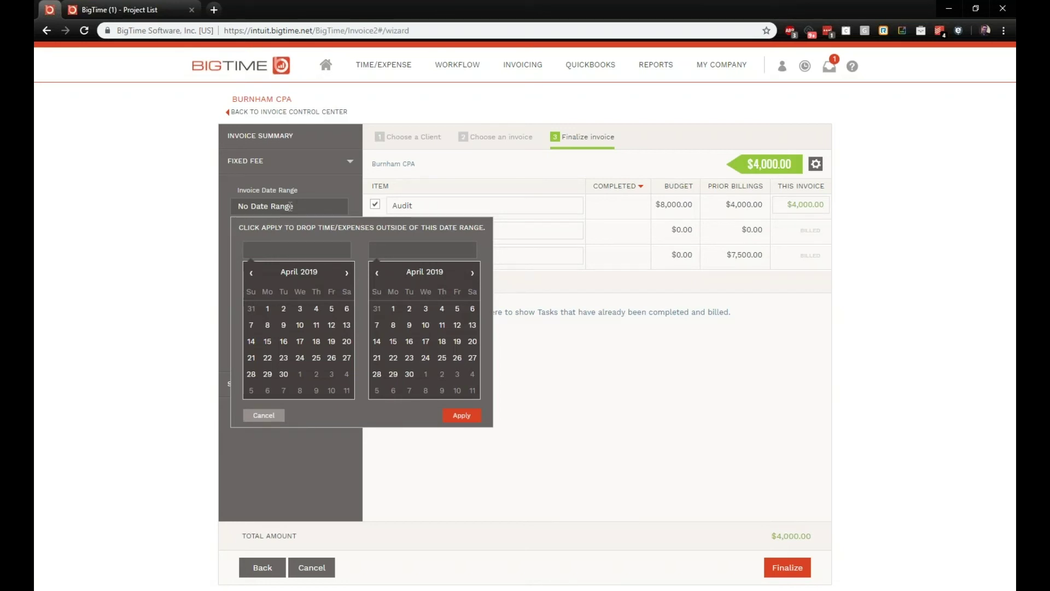
# Step: Set the invoice date range to 4/1/19 – 4/30/19
pyautogui.click(272, 309)
pyautogui.click(408, 375)
pyautogui.click(462, 416)
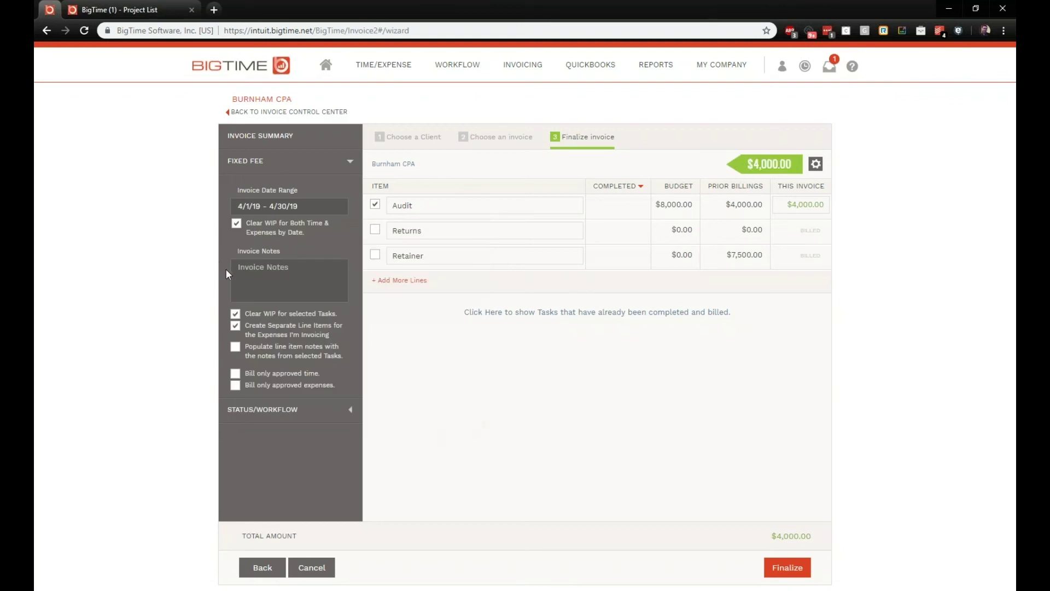
# Step: Create separate line items for invoiced expenses and toggle showing completed, billed tasks
pyautogui.moveTo(418, 206); pyautogui.dragTo(376, 220)
pyautogui.click(236, 323)
pyautogui.click(610, 317)
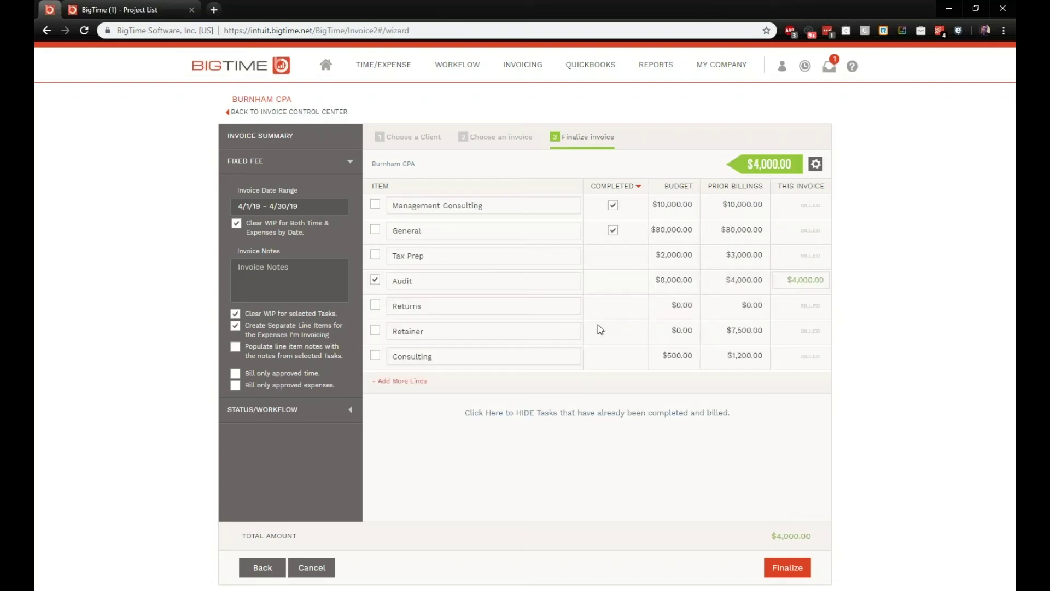
pyautogui.click(576, 413)
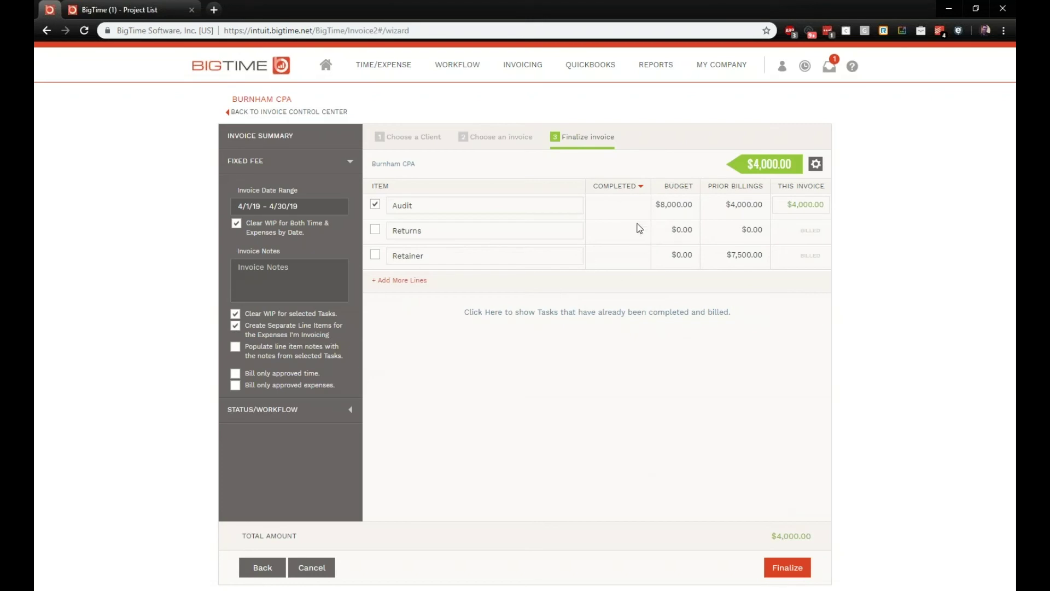
# Step: Finalize the Burnham CPA invoice as a $4,000.00 draft and preview it
pyautogui.click(777, 572)
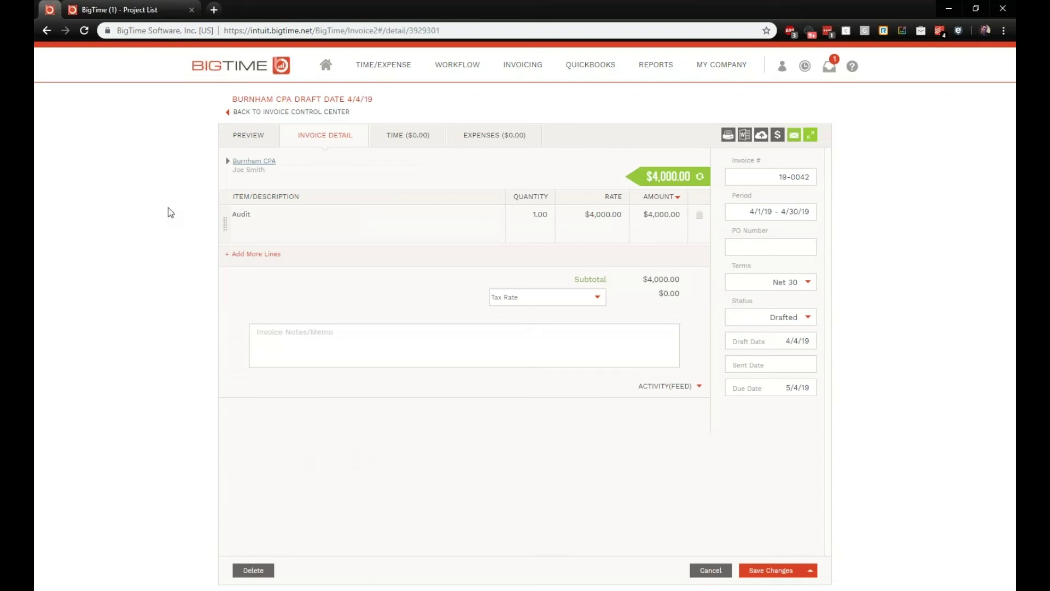
pyautogui.click(237, 147)
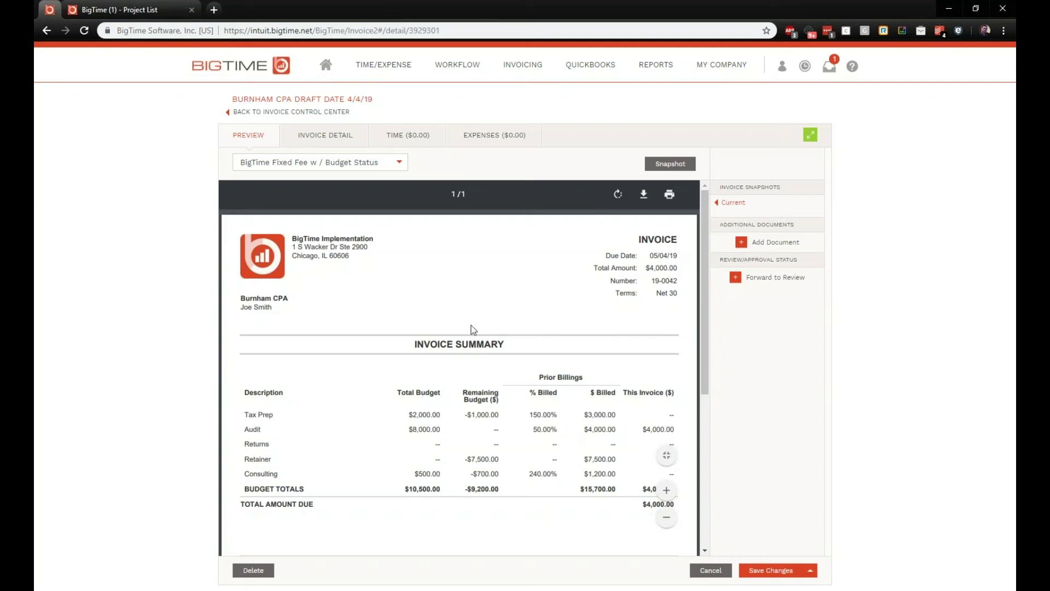
# Step: Open the 'BigTime Fixed Fee w / Budget Status' PDF style for editing in invoice settings
pyautogui.moveTo(527, 70)
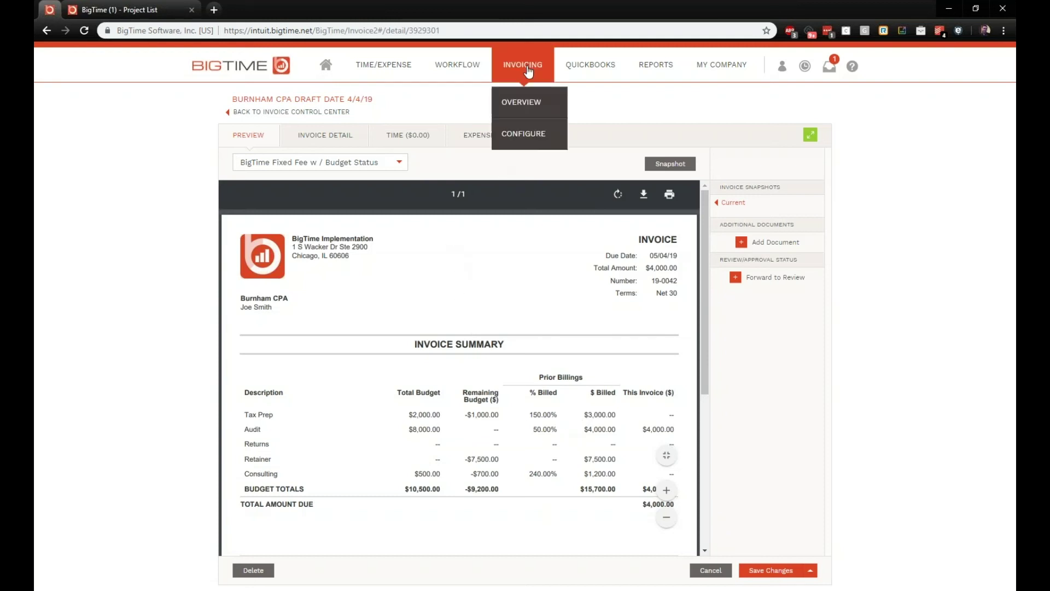
pyautogui.click(523, 135)
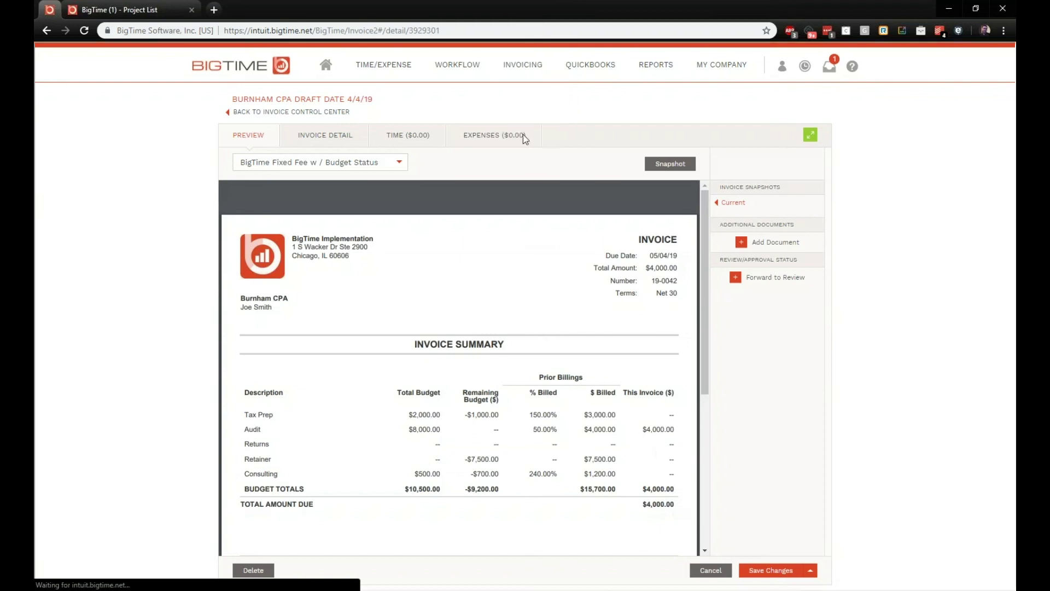
pyautogui.click(642, 112)
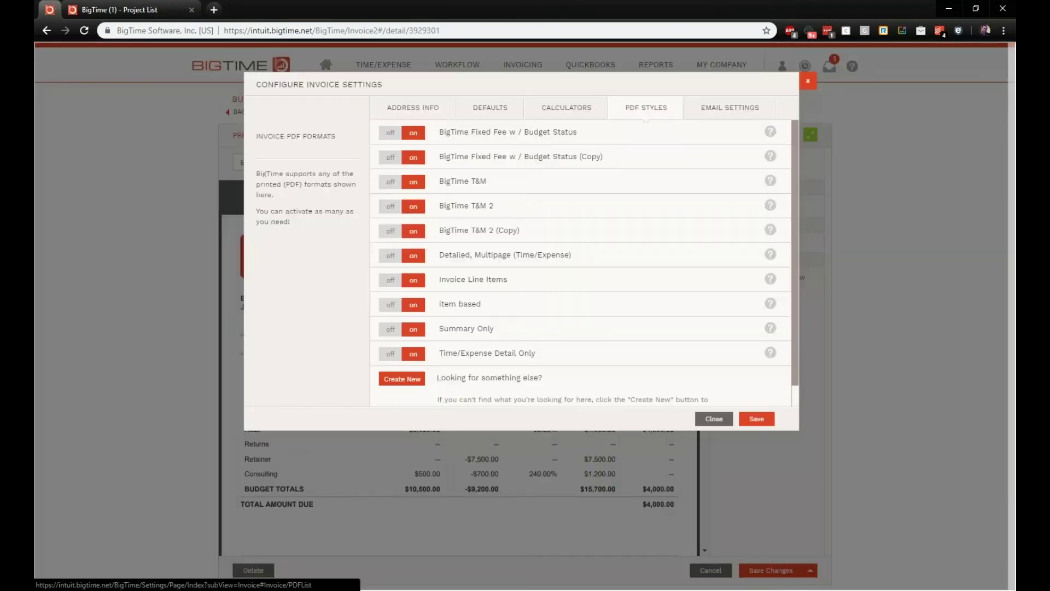
pyautogui.click(503, 134)
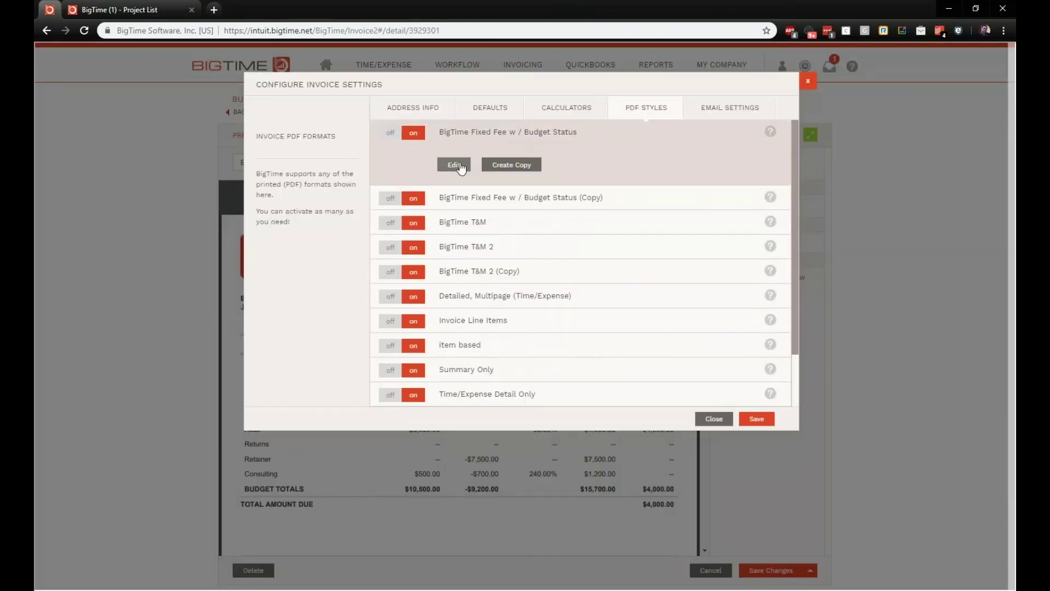
pyautogui.click(458, 164)
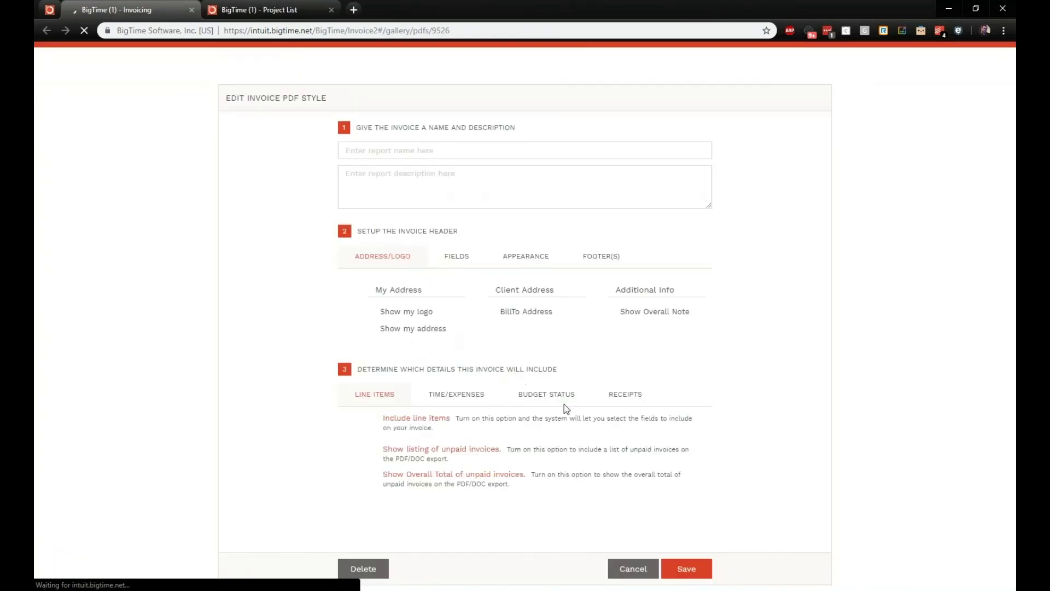
# Step: Review its Budget Status options, including Flat and Hierarchy View examples, then cancel unchanged
pyautogui.click(524, 420)
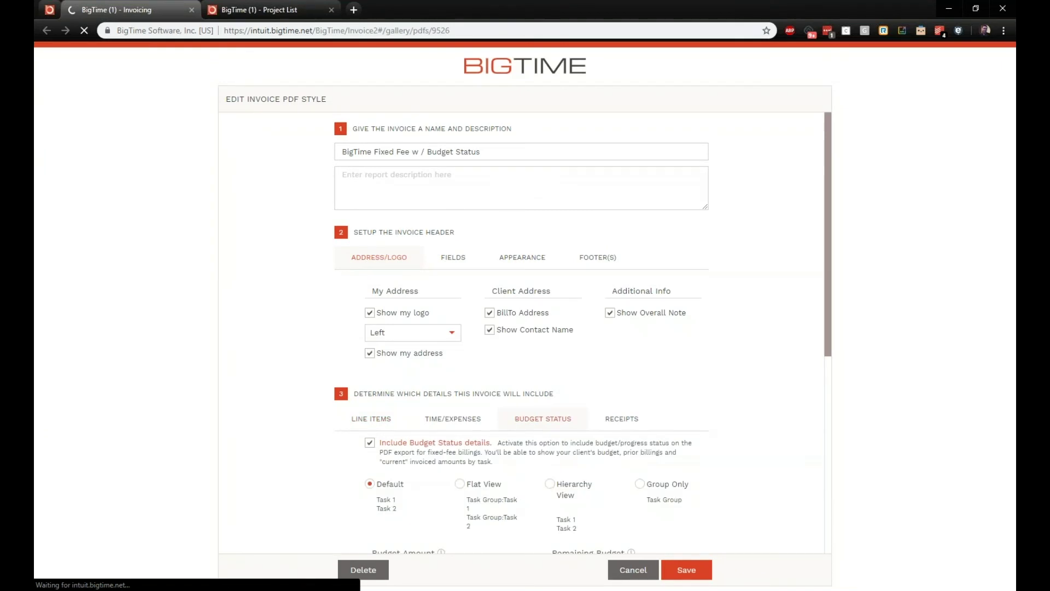
pyautogui.scroll(-4, 523, 418)
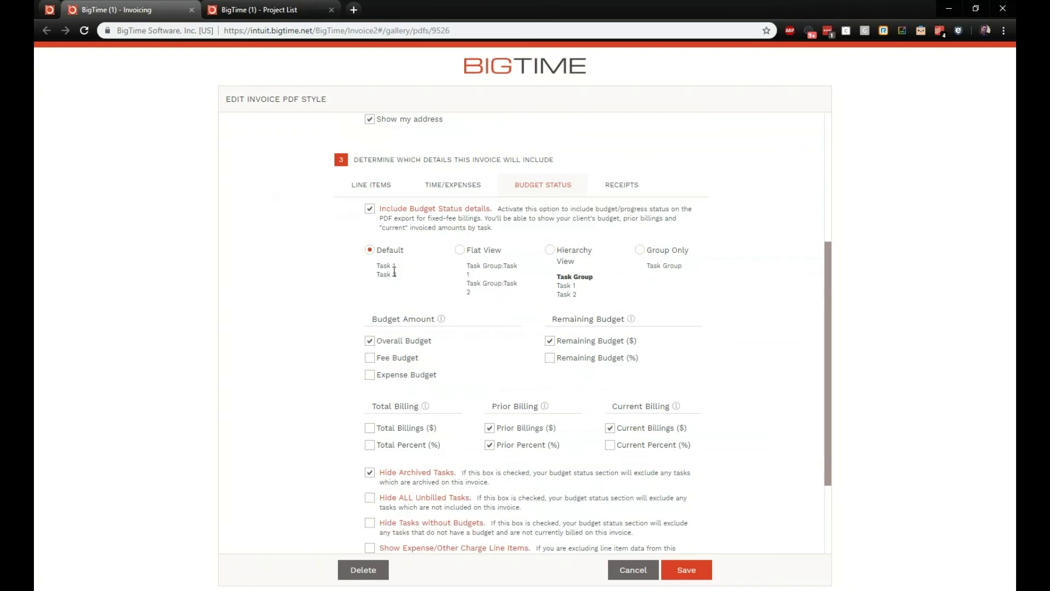
pyautogui.moveTo(467, 266); pyautogui.dragTo(509, 276)
pyautogui.click(559, 276)
pyautogui.moveTo(559, 276); pyautogui.dragTo(603, 275)
pyautogui.click(615, 274)
pyautogui.scroll(-1, 458, 328)
pyautogui.scroll(-1, 438, 334)
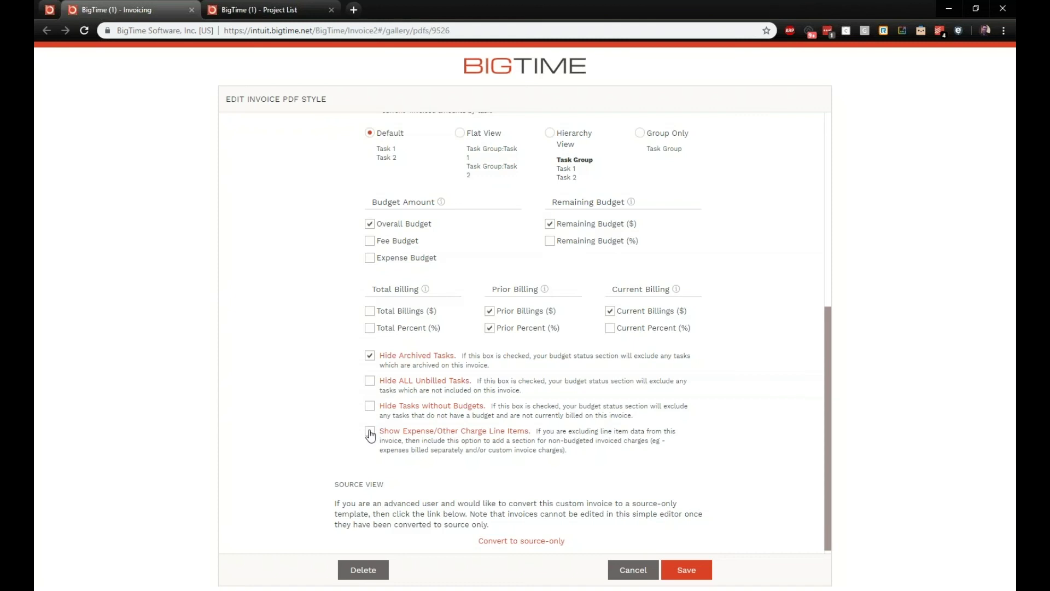
pyautogui.click(649, 571)
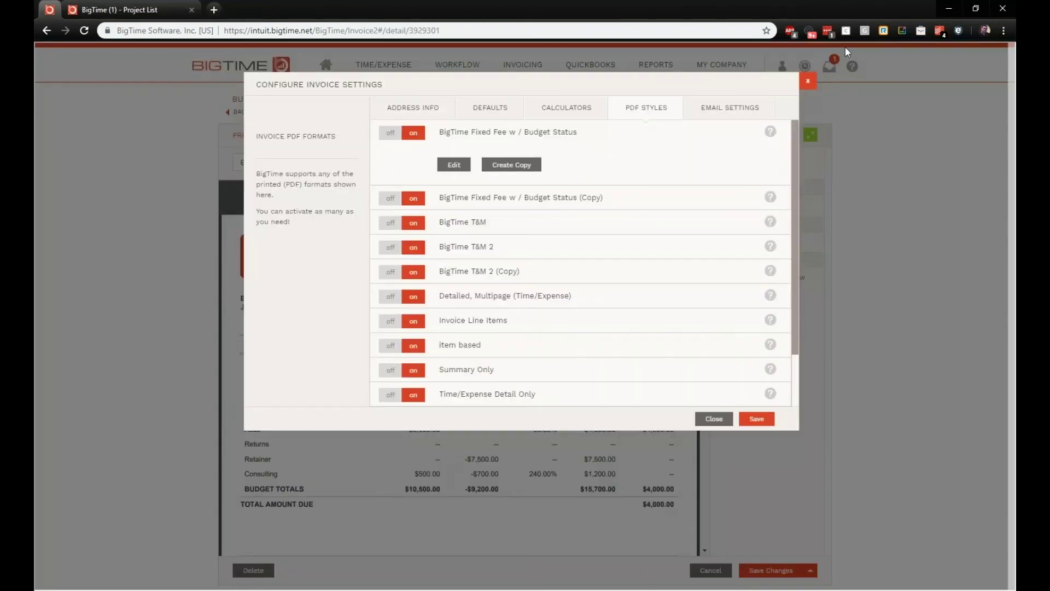
# Step: Close invoice settings and view draft 19-0042's detail with its single $4,000.00 Audit line
pyautogui.click(801, 82)
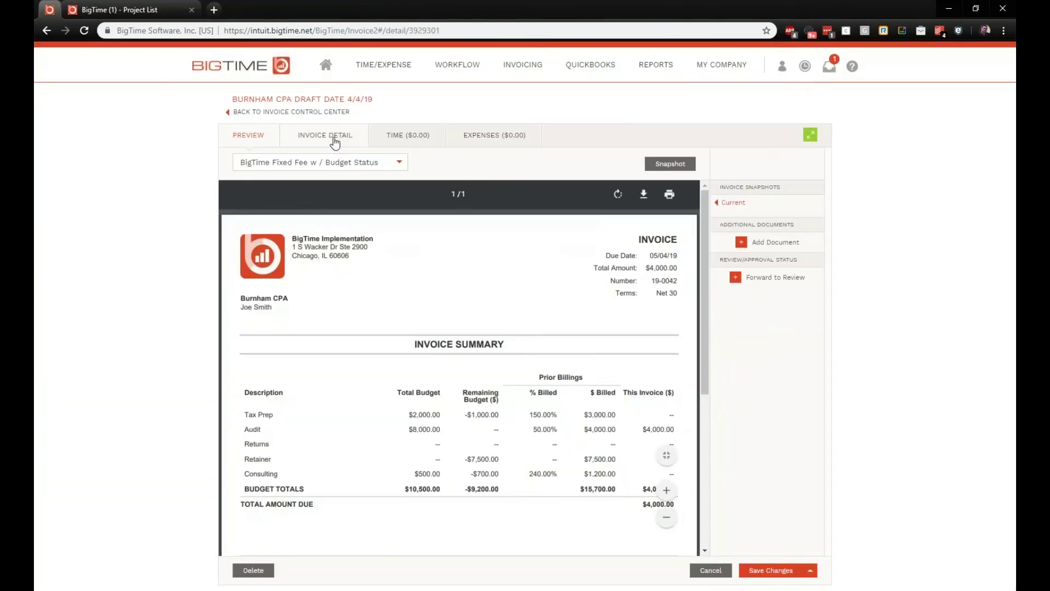
pyautogui.click(334, 141)
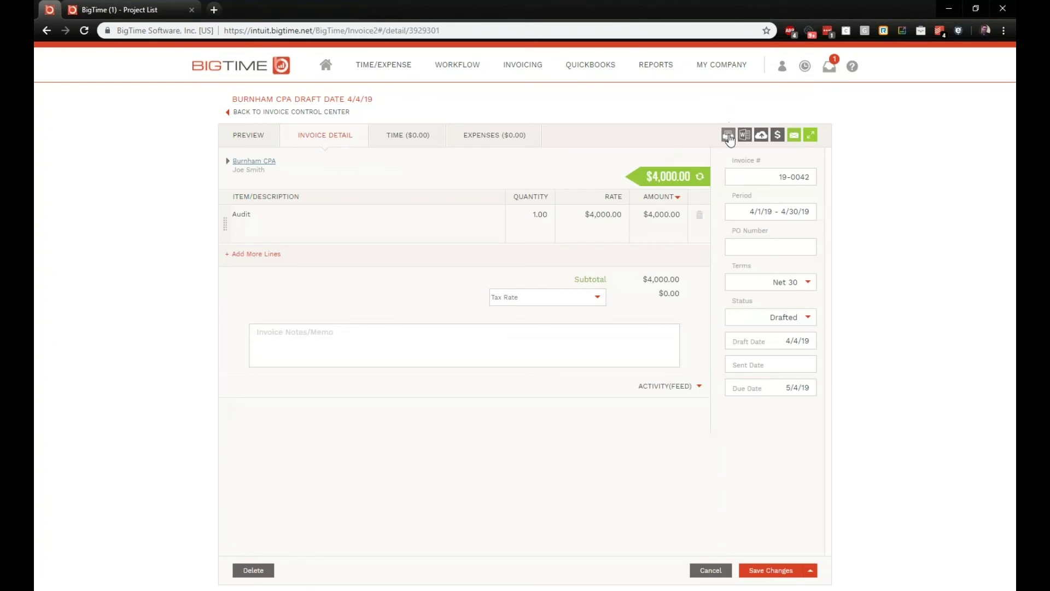
pyautogui.moveTo(729, 138)
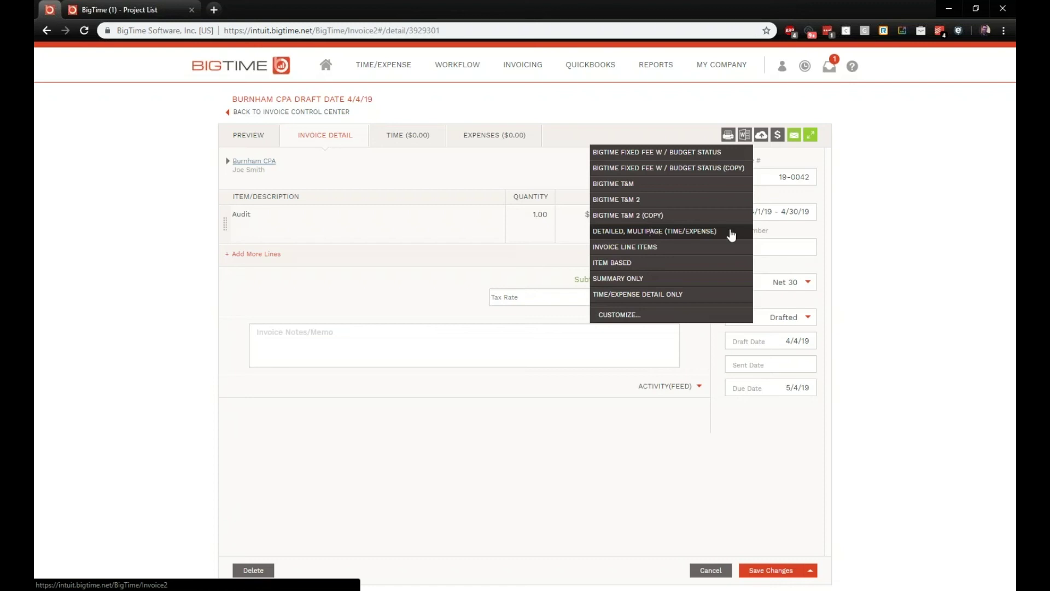
pyautogui.click(760, 137)
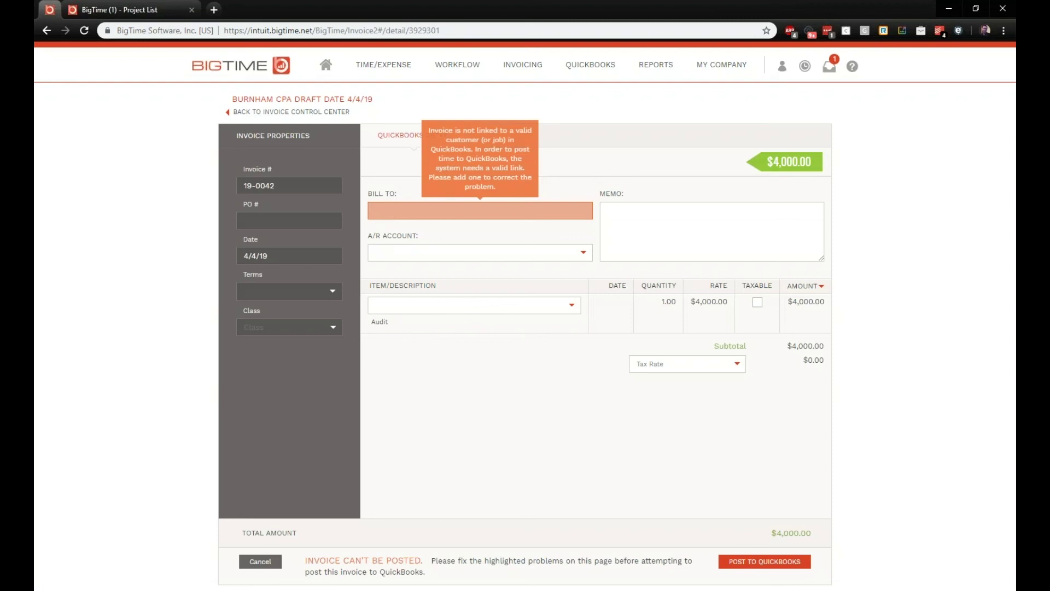
pyautogui.click(587, 256)
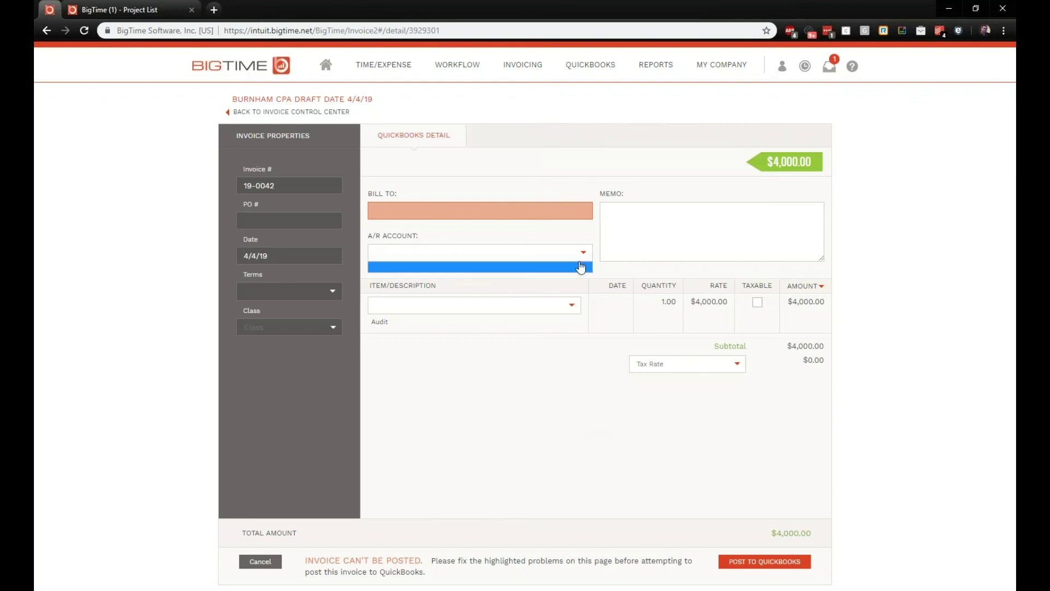
pyautogui.click(581, 257)
pyautogui.click(571, 304)
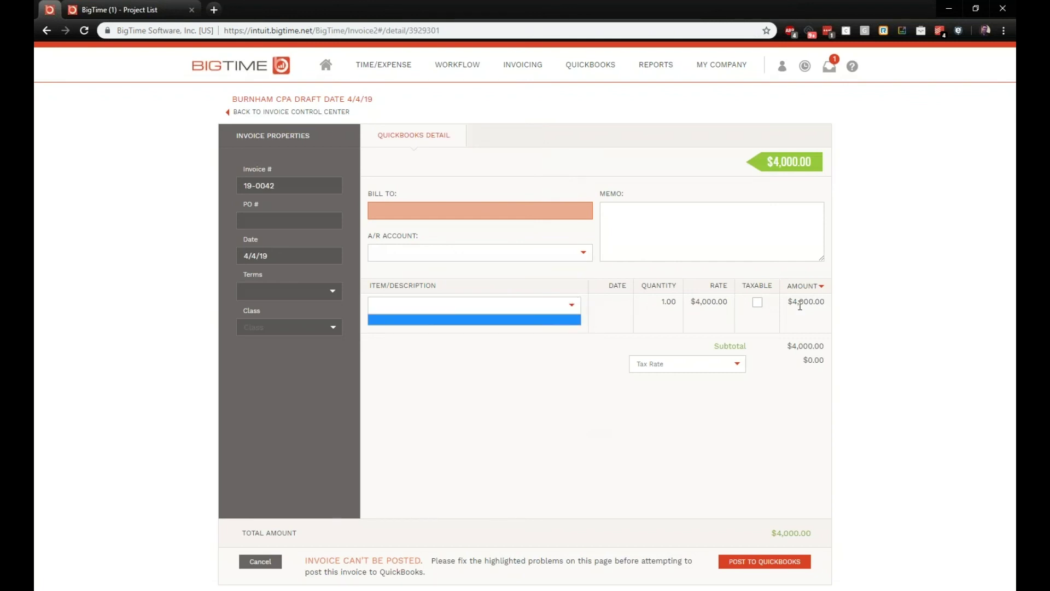
pyautogui.click(853, 321)
pyautogui.click(735, 369)
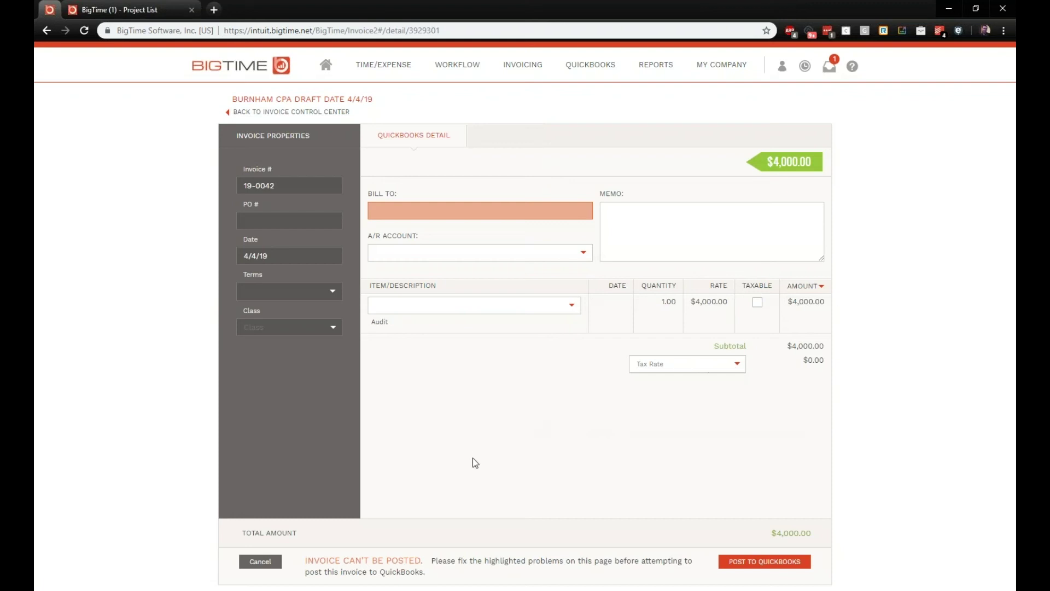
pyautogui.click(273, 564)
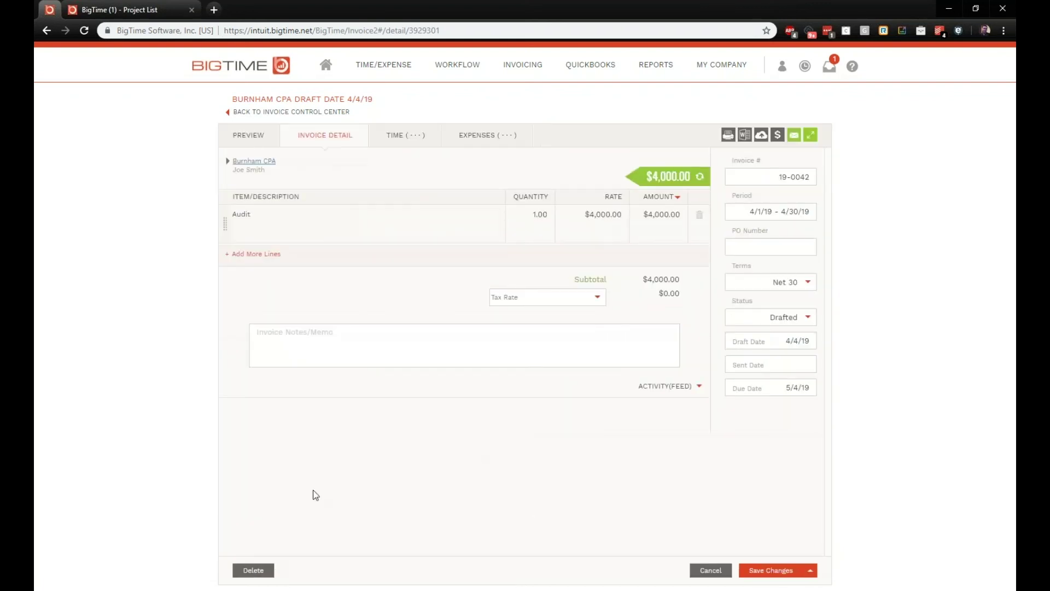
pyautogui.click(778, 137)
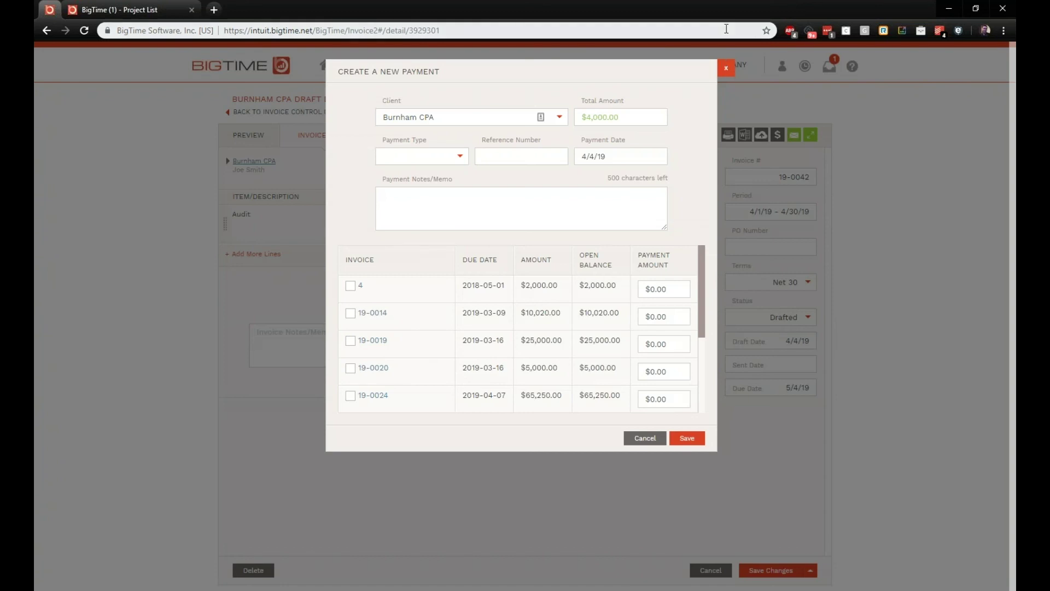
pyautogui.click(727, 72)
pyautogui.moveTo(569, 65)
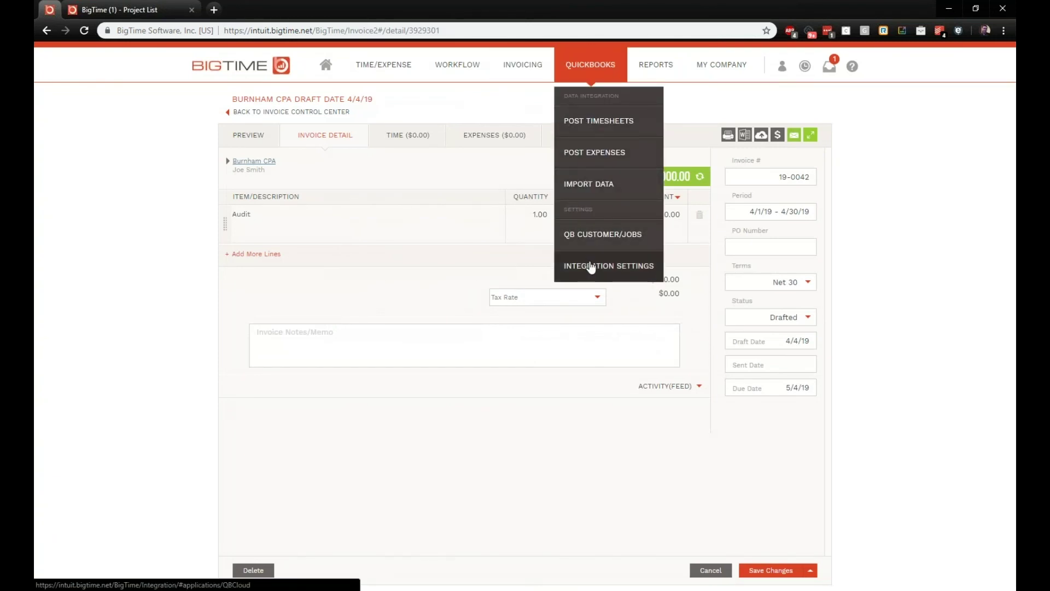
# Step: Open QuickBooks Integration Settings in a new browser tab and open its Manage dialog
pyautogui.rightClick(591, 265)
pyautogui.click(603, 271)
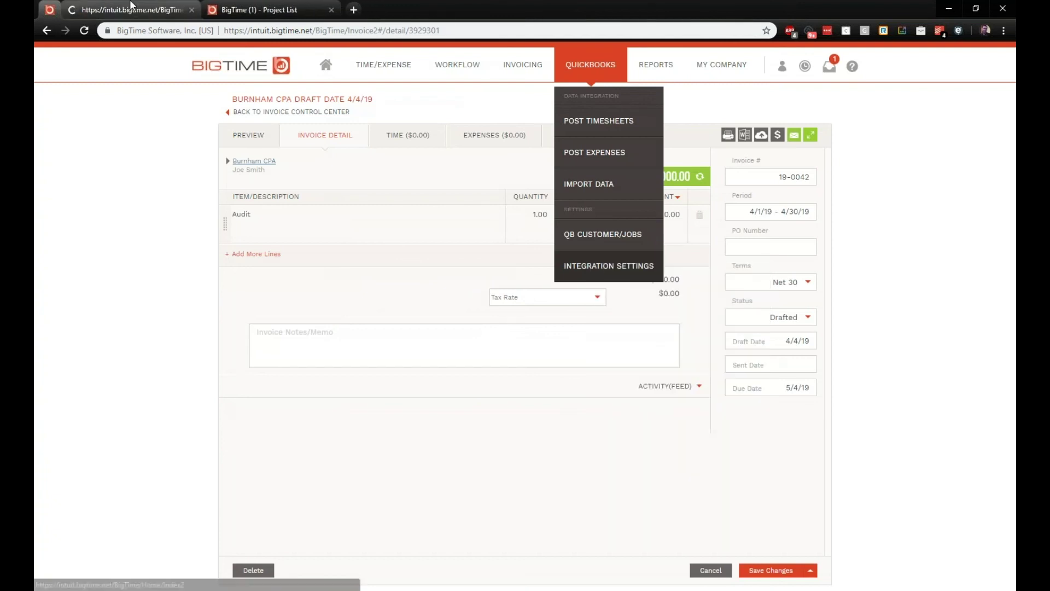
pyautogui.click(131, 7)
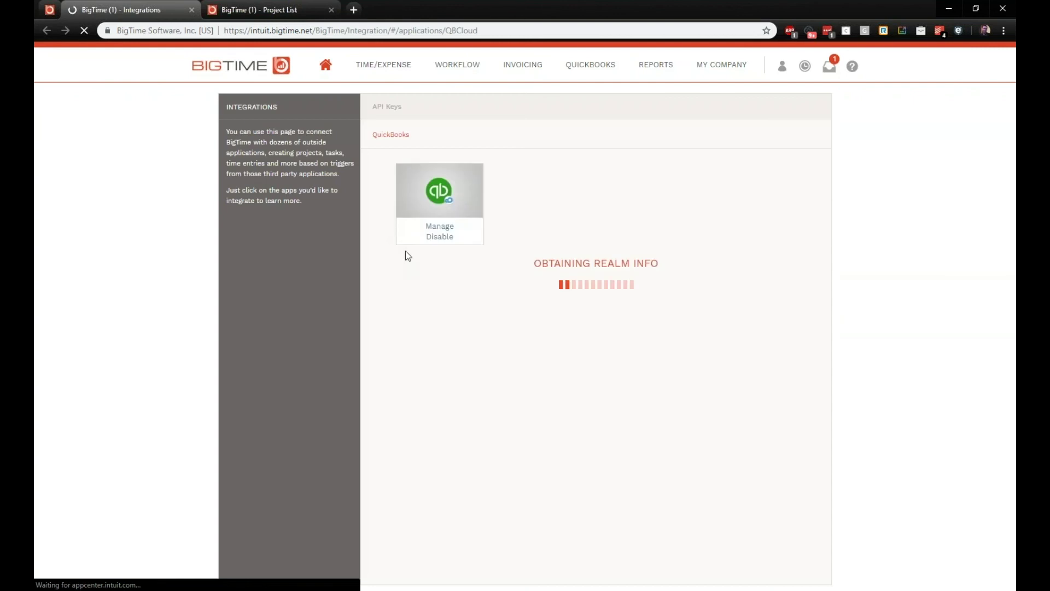
pyautogui.click(441, 225)
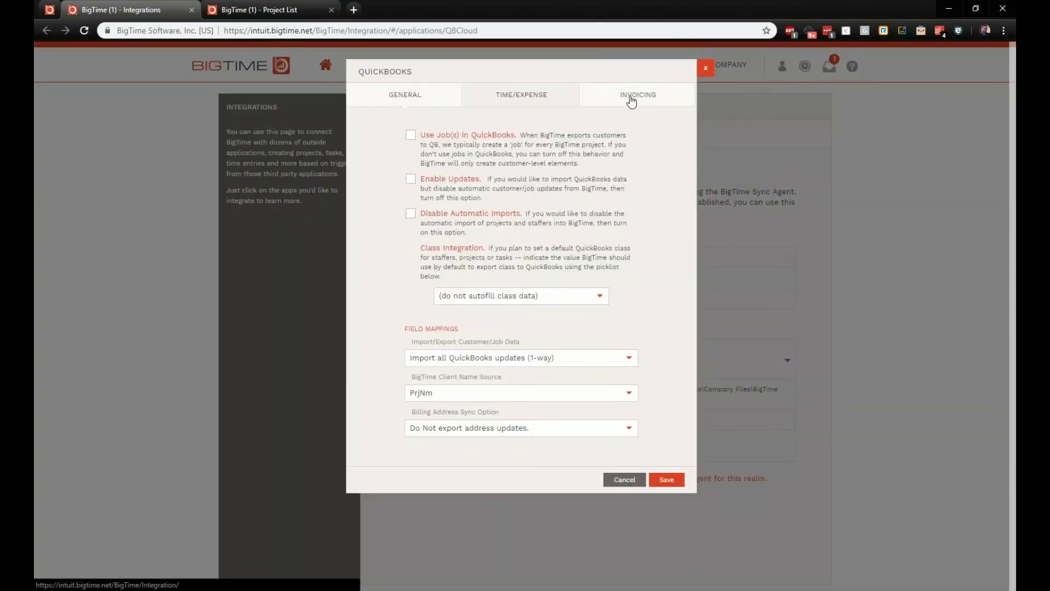
# Step: Review the Invoicing options for payment import, billing address and default accounts, then close without saving
pyautogui.click(634, 94)
pyautogui.click(410, 137)
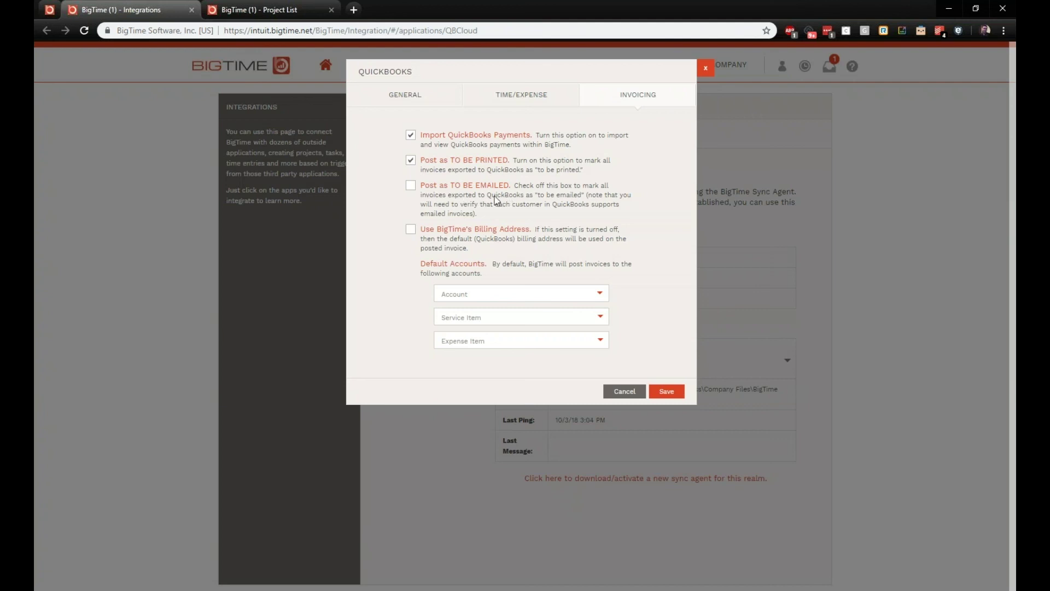
pyautogui.click(411, 230)
pyautogui.click(592, 298)
pyautogui.click(592, 300)
pyautogui.click(705, 68)
pyautogui.moveTo(714, 80)
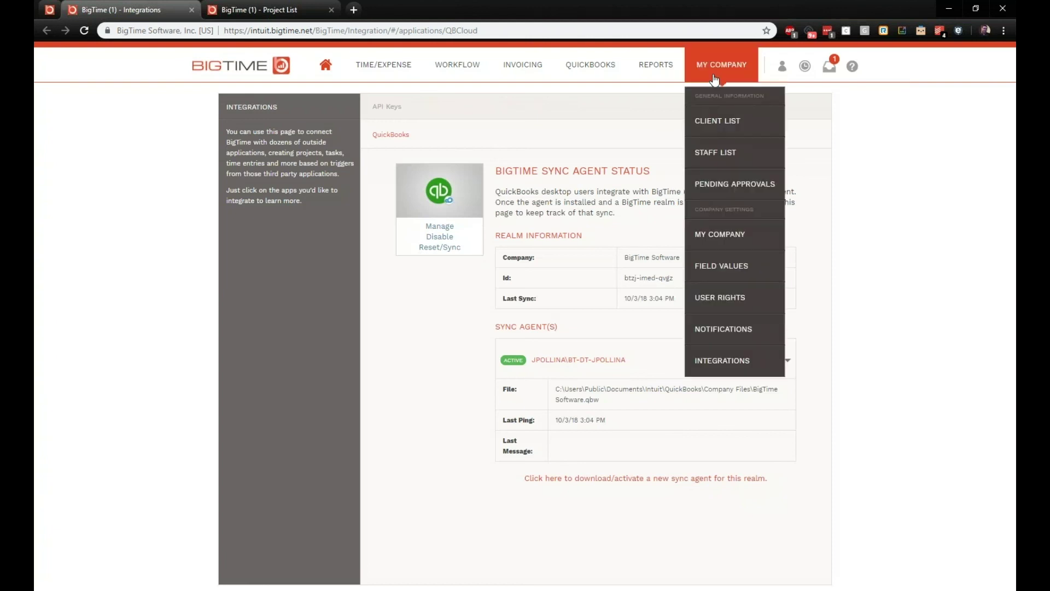
# Step: Open Burnham CPA from the client list and view its task budget overview
pyautogui.click(728, 128)
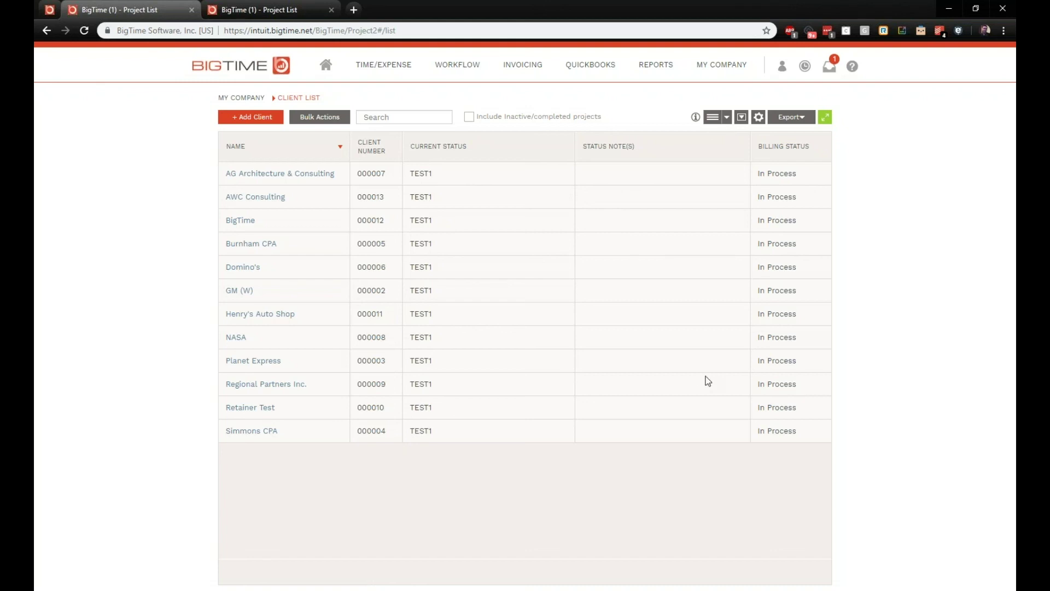
pyautogui.click(241, 247)
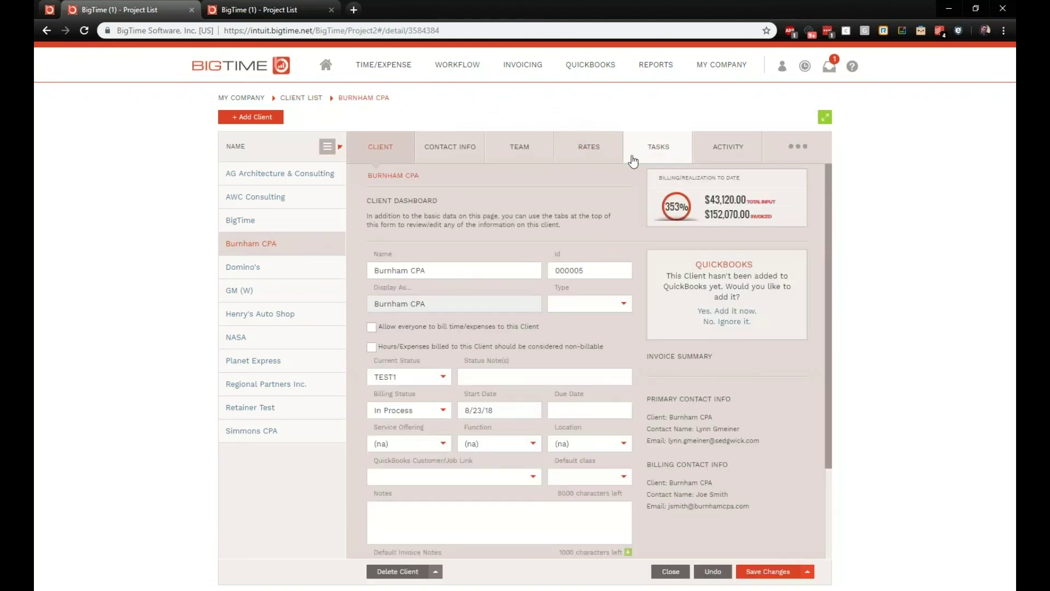
pyautogui.click(651, 155)
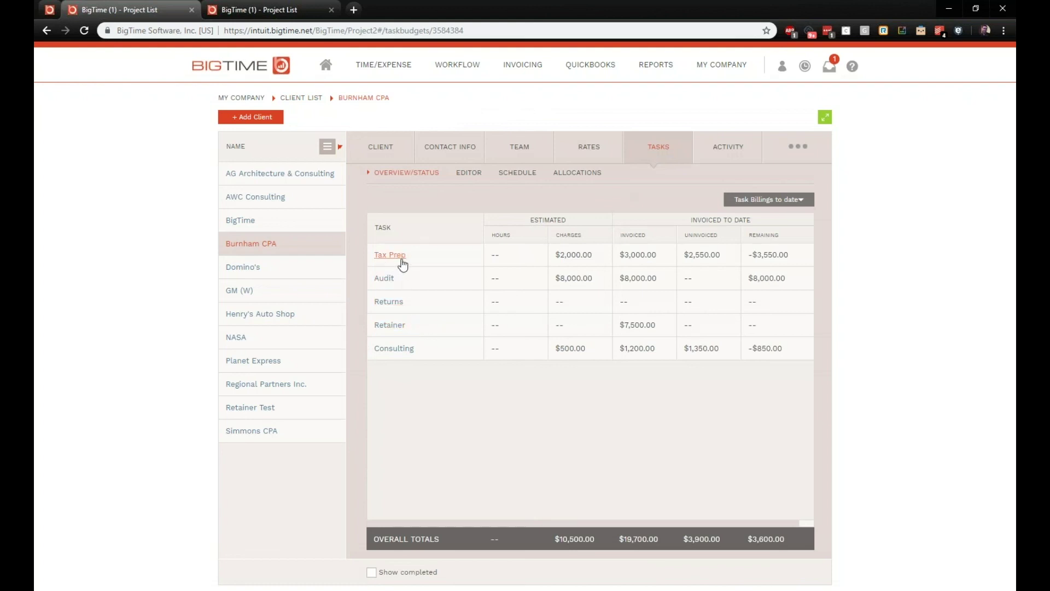
# Step: Check Tax Prep's fee type options, keeping Time and Materials, and close it
pyautogui.click(400, 263)
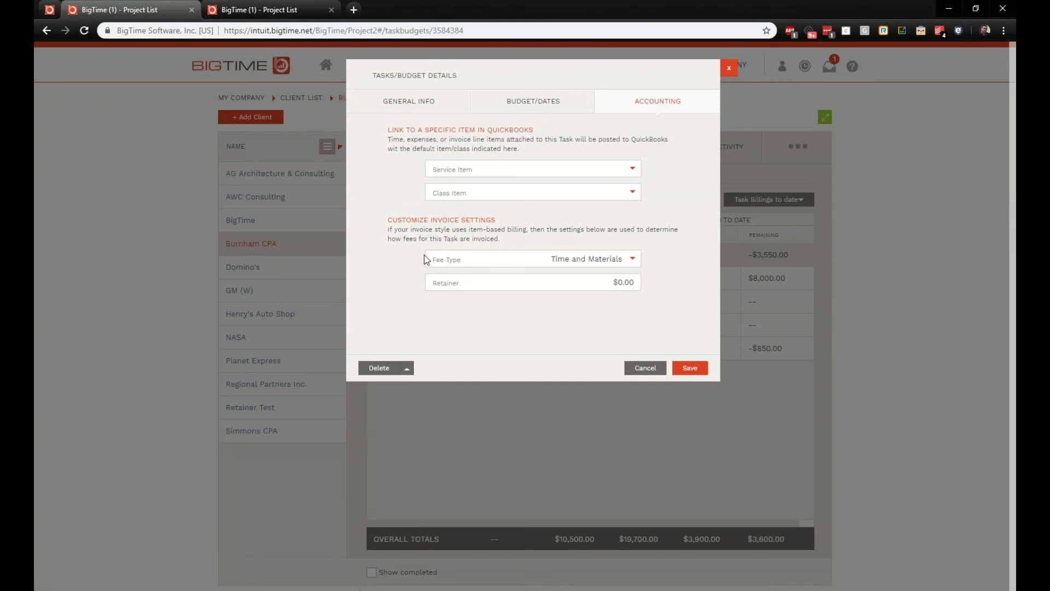
pyautogui.click(623, 258)
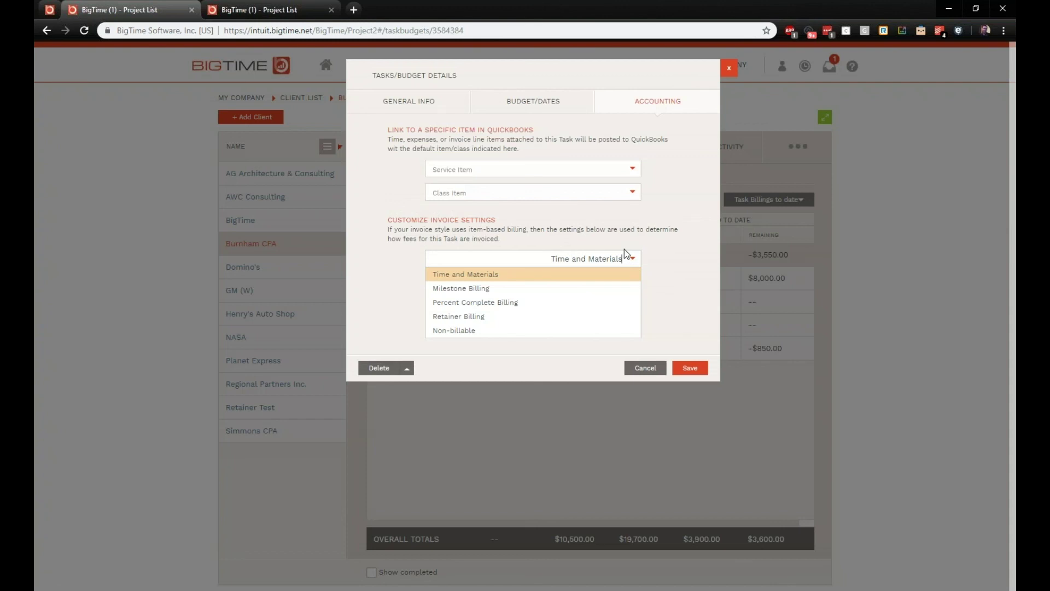
pyautogui.click(504, 275)
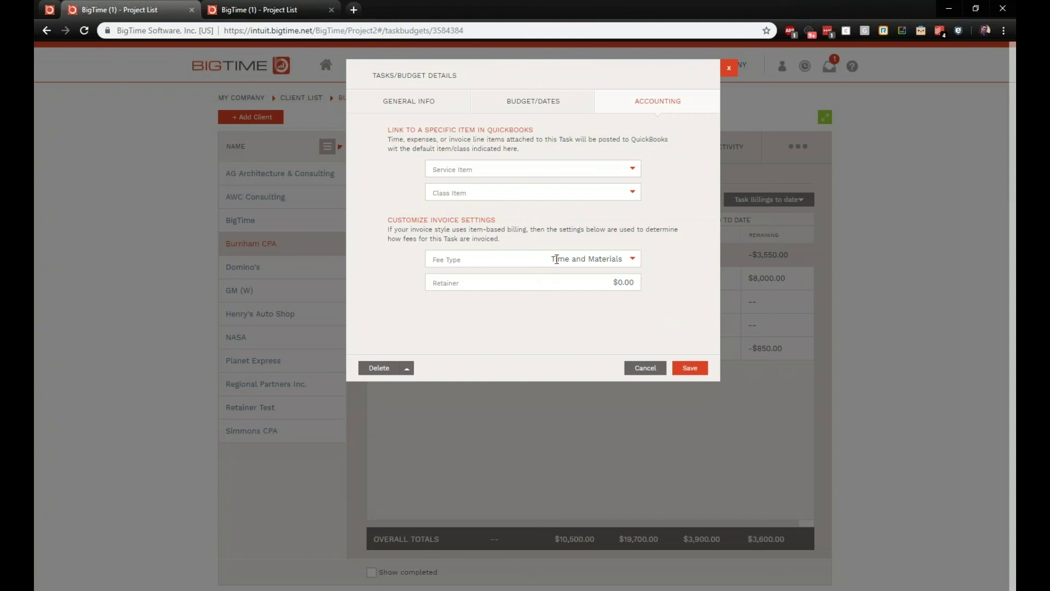
pyautogui.click(728, 65)
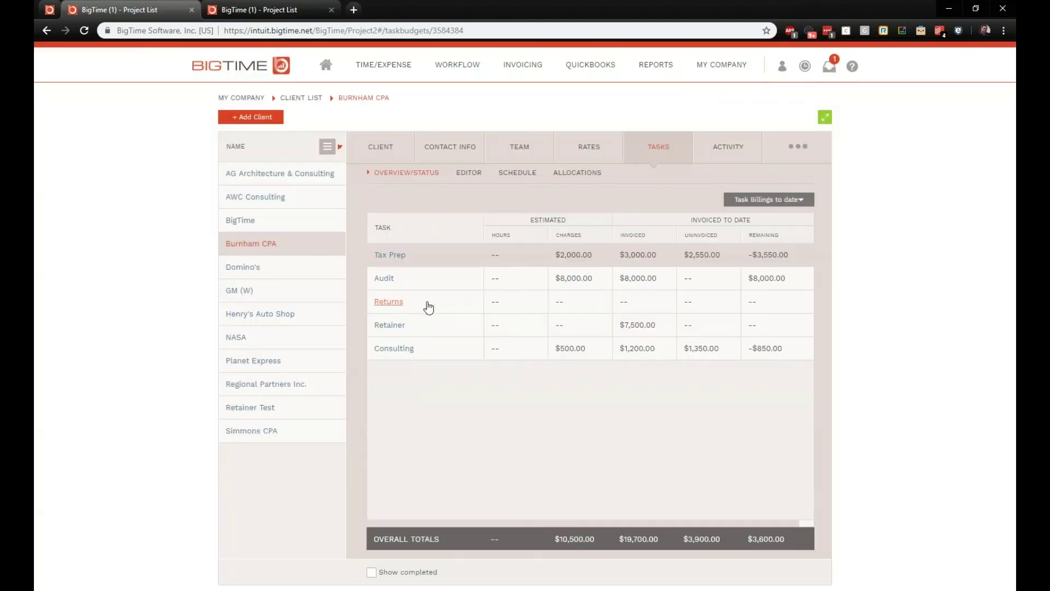
# Step: Change the Audit task's fee type to Milestone Billing and save
pyautogui.click(386, 280)
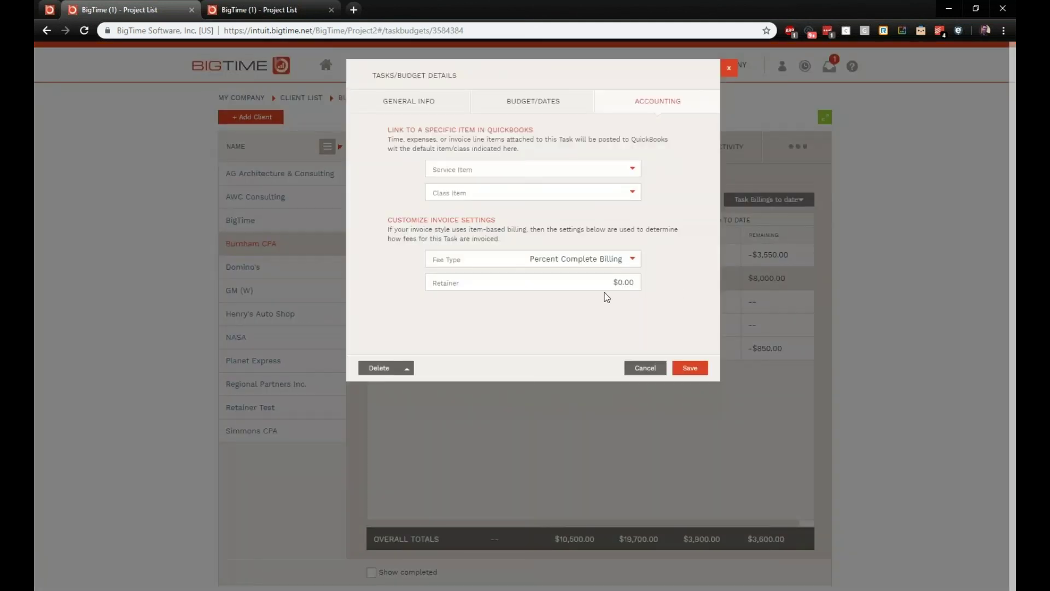
pyautogui.click(632, 260)
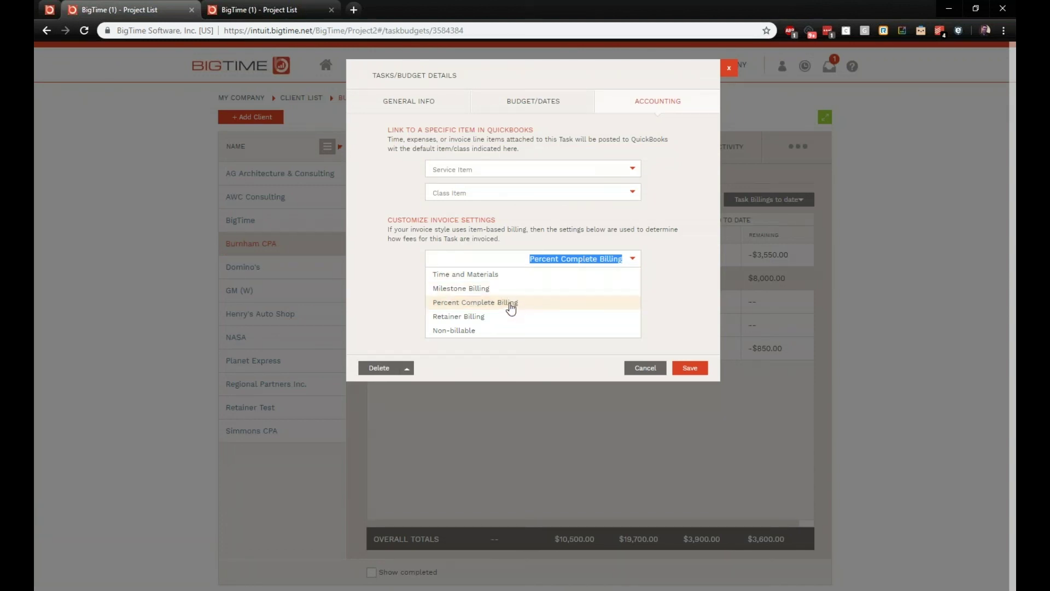
pyautogui.click(497, 289)
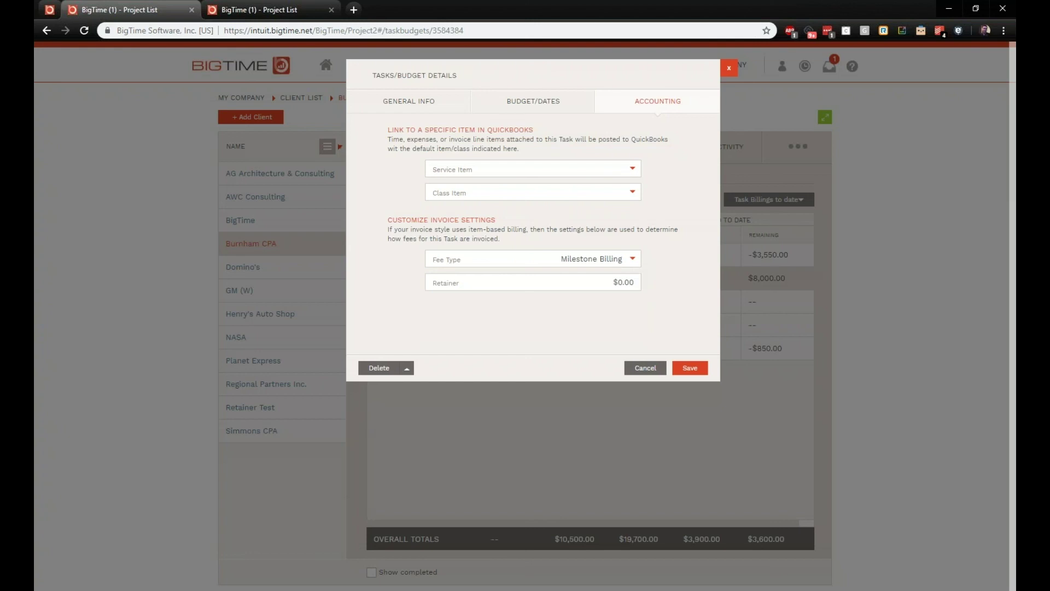
pyautogui.click(695, 368)
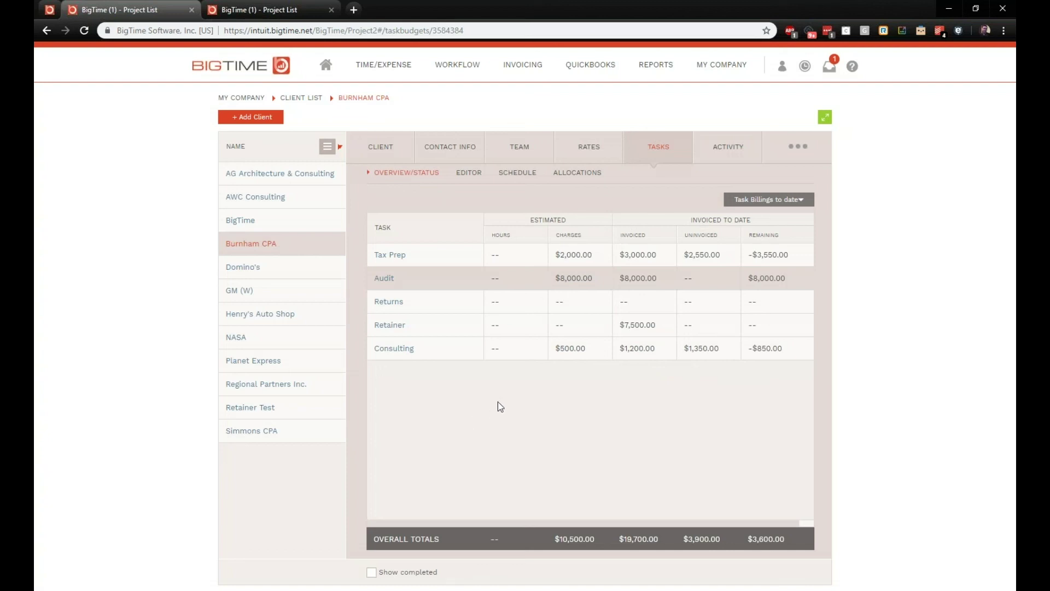
# Step: From Invoicing WIP by client, select Burnham CPA and start bulk invoice creation
pyautogui.moveTo(538, 68)
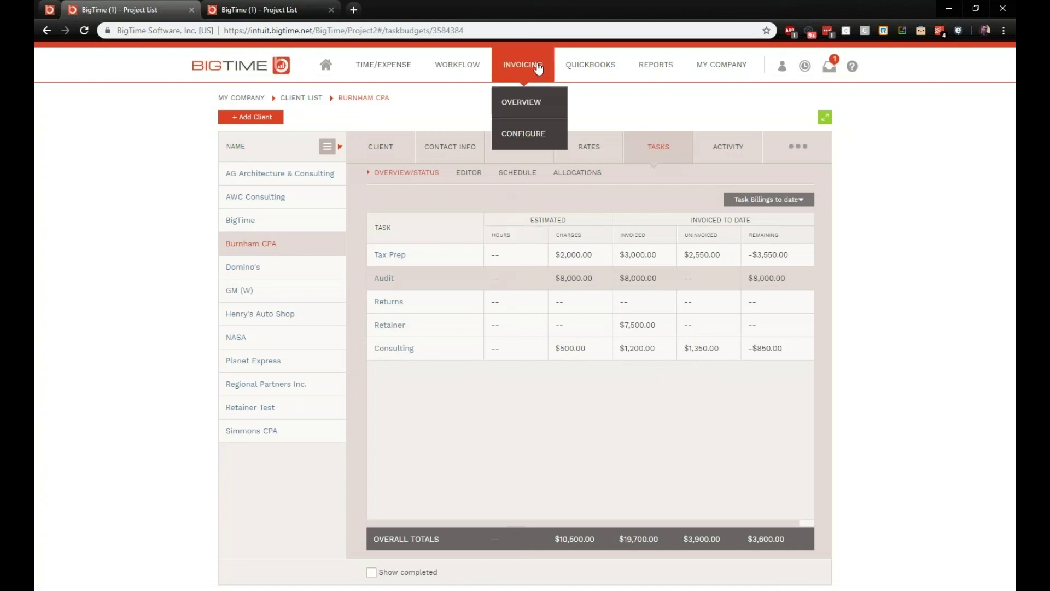
pyautogui.click(526, 103)
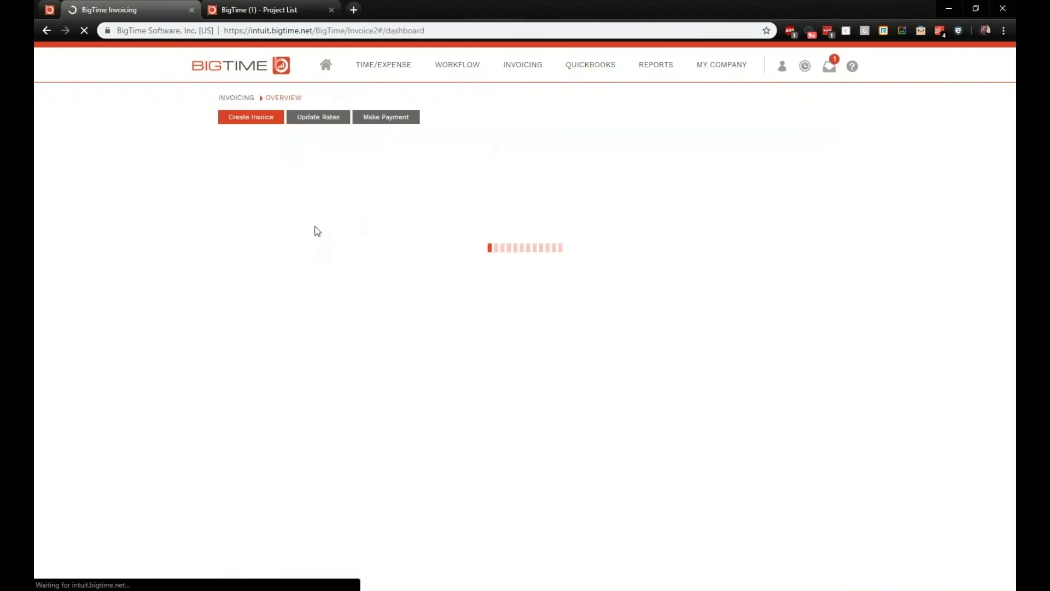
pyautogui.click(341, 208)
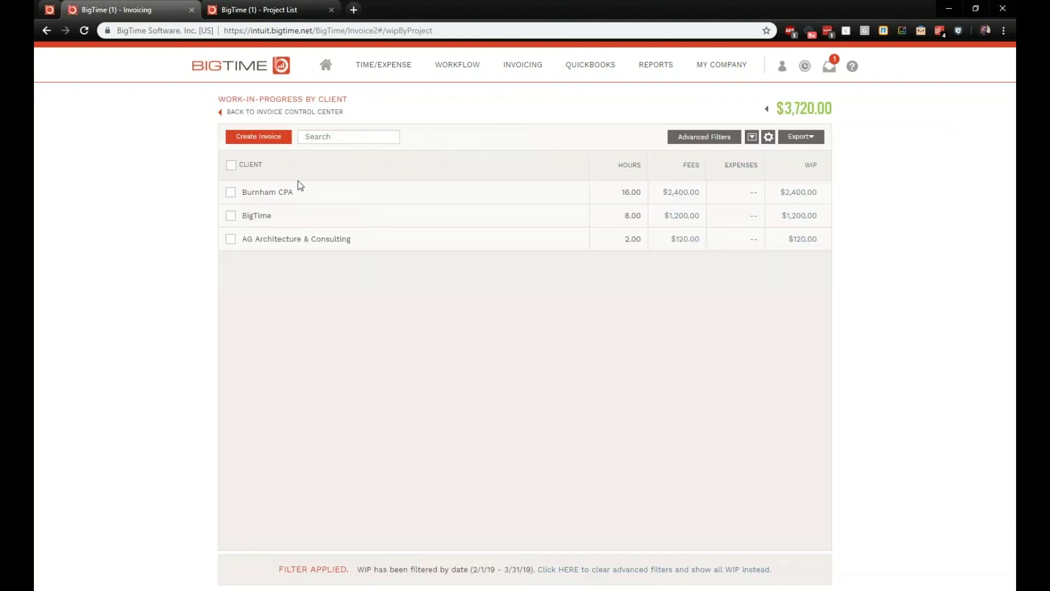
pyautogui.click(230, 191)
pyautogui.click(276, 136)
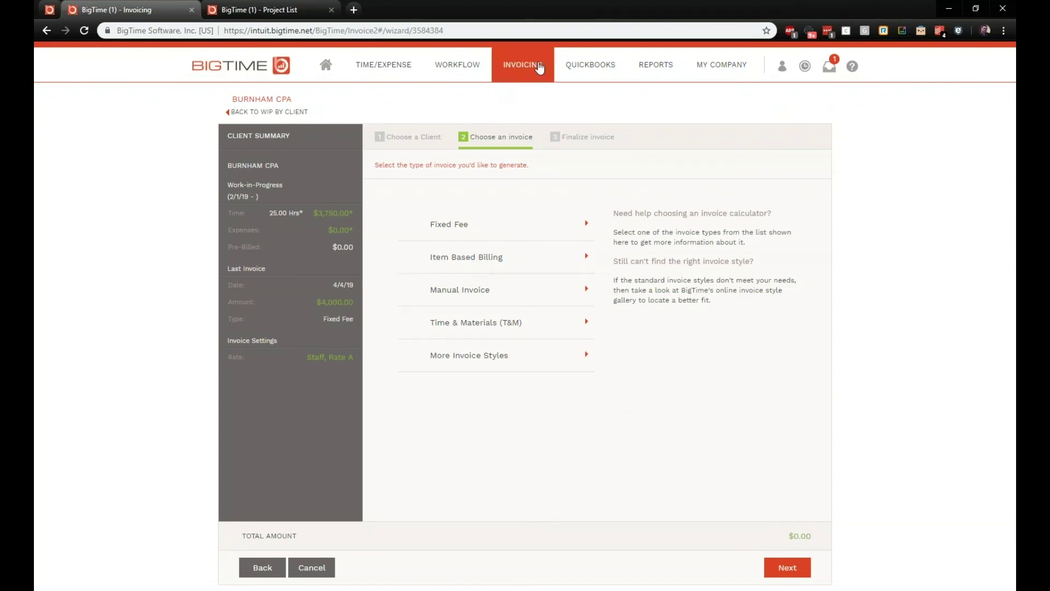
# Step: Review the invoice calculators, then choose Item Based Billing for the $8,750.00 invoice
pyautogui.moveTo(523, 66)
pyautogui.click(537, 141)
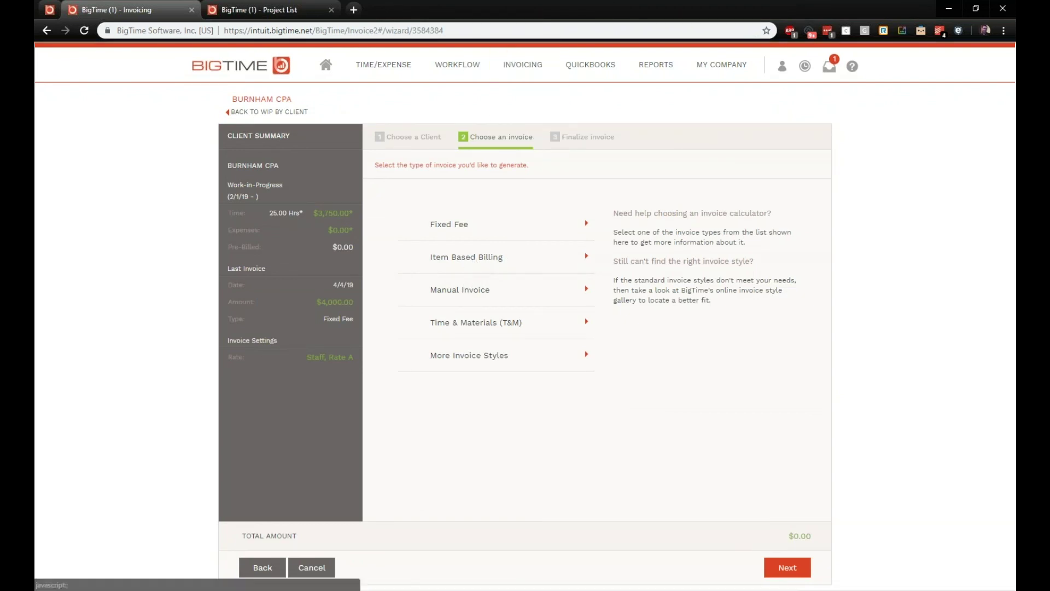
pyautogui.click(538, 113)
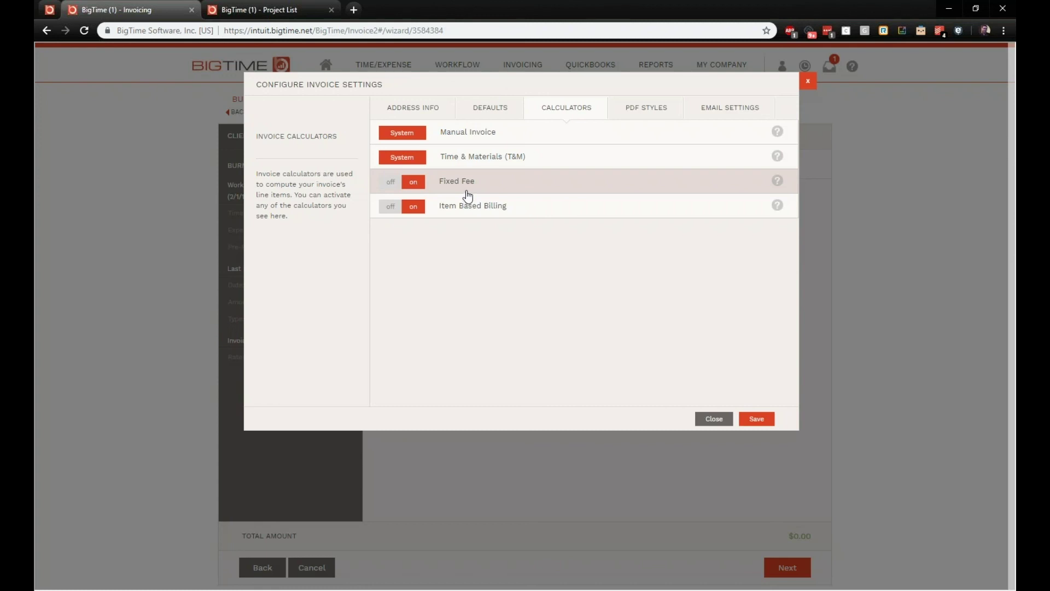
pyautogui.click(808, 81)
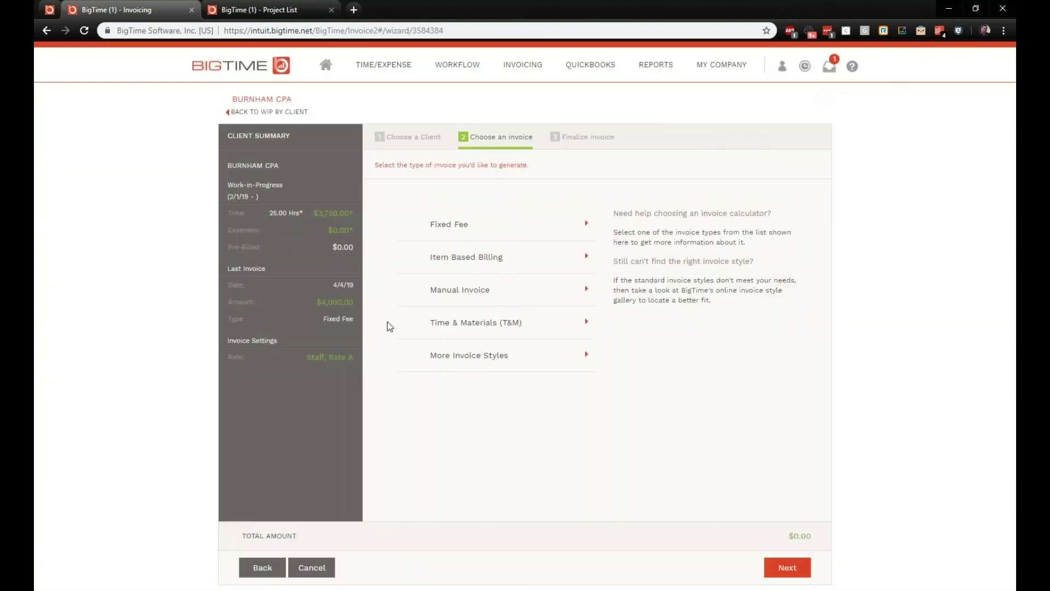
pyautogui.click(466, 269)
pyautogui.click(787, 567)
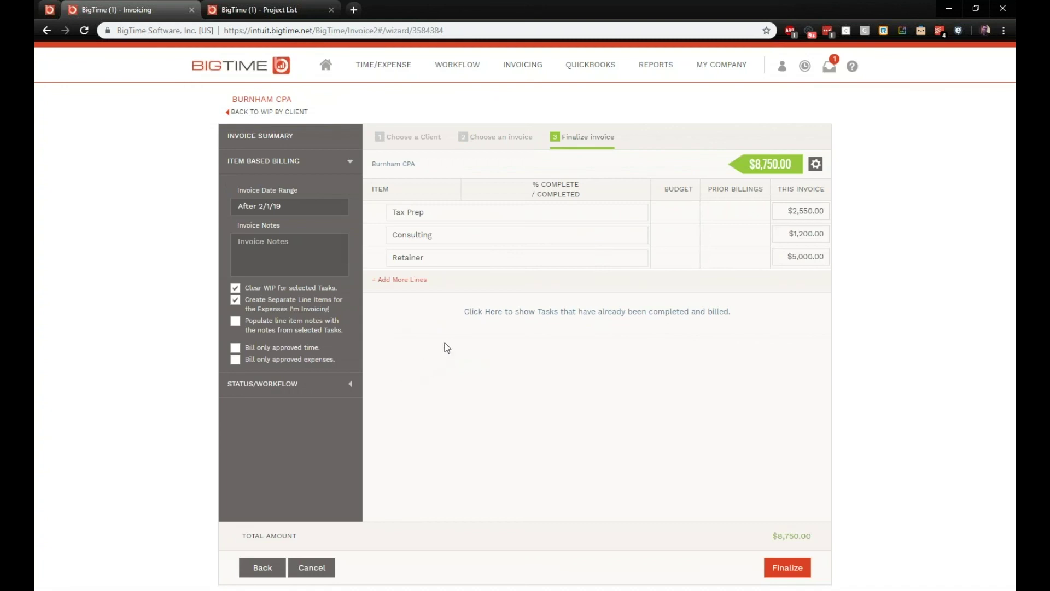
# Step: Show completed tasks and include the Audit task, with its $8,000.00 budget, on the invoice
pyautogui.click(466, 312)
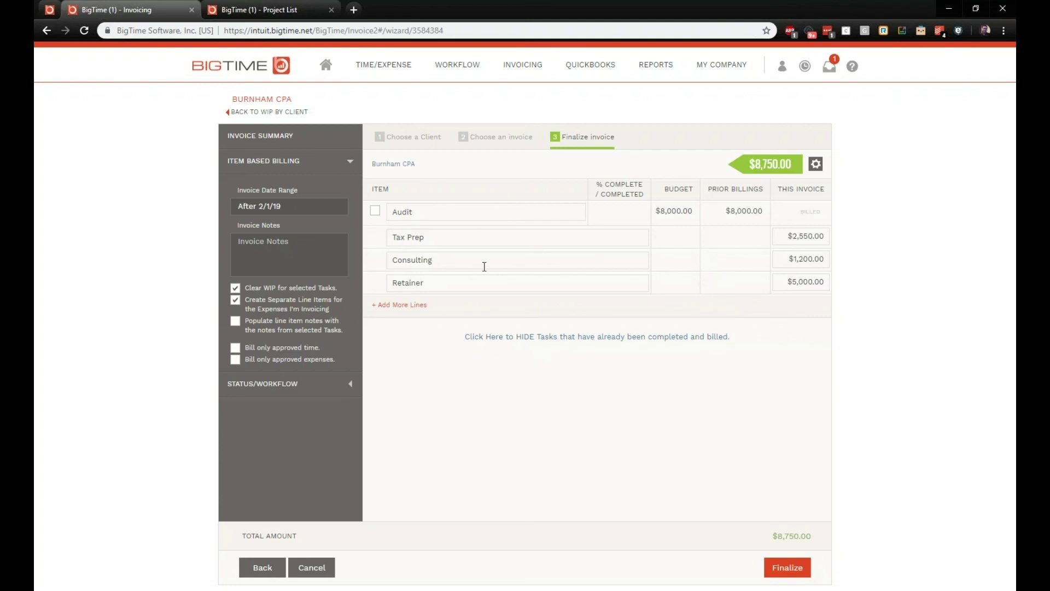
pyautogui.moveTo(447, 287); pyautogui.dragTo(337, 292)
pyautogui.moveTo(824, 284); pyautogui.dragTo(787, 284)
pyautogui.click(376, 211)
pyautogui.moveTo(656, 211); pyautogui.dragTo(698, 215)
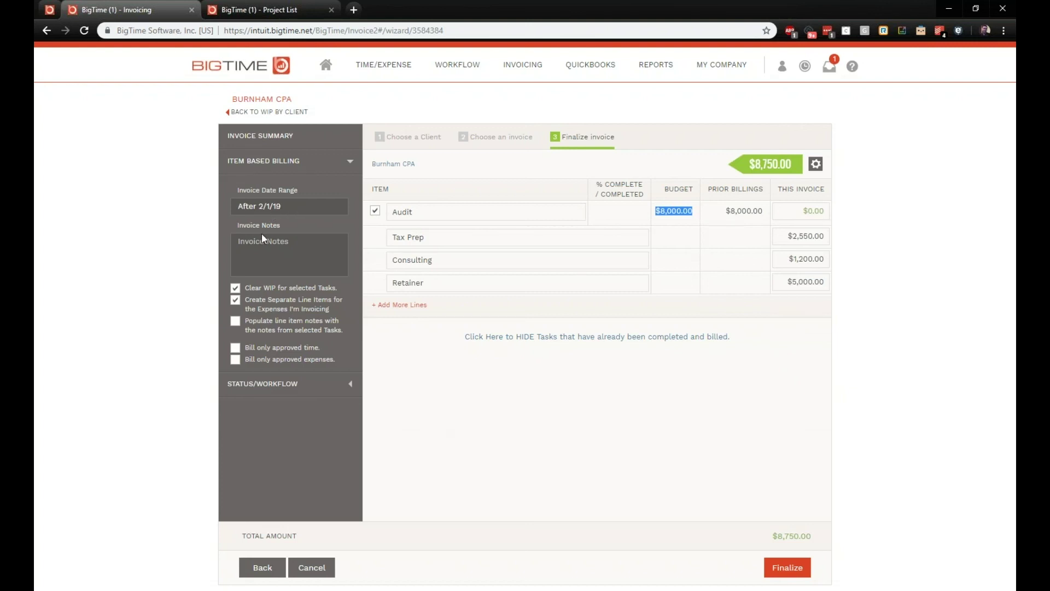
# Step: Bill $4000 for Audit and finalize the $12,750.00 invoice as draft 19-0043
pyautogui.click(295, 207)
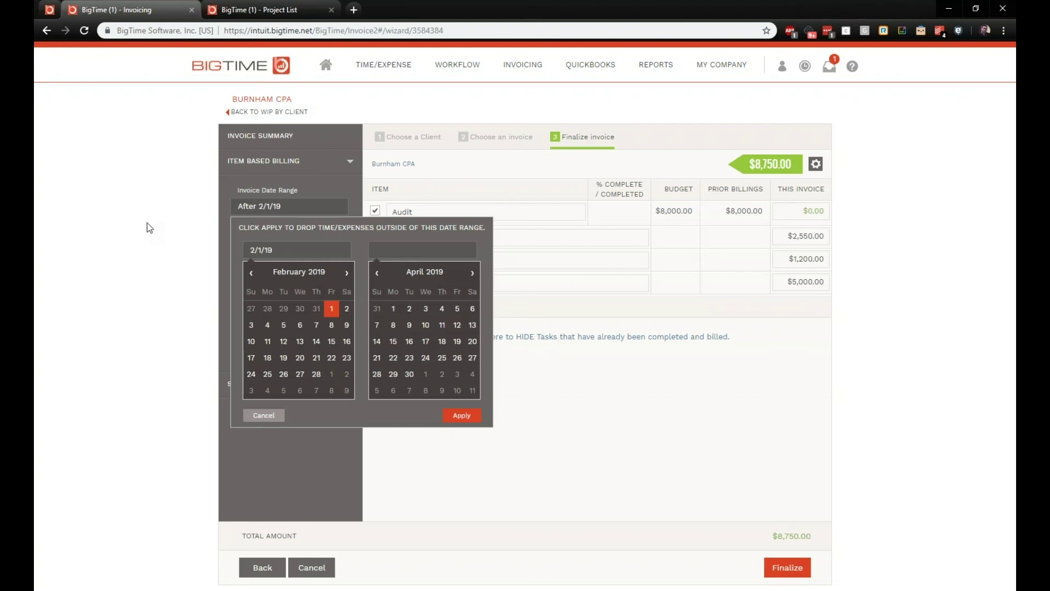
pyautogui.click(180, 257)
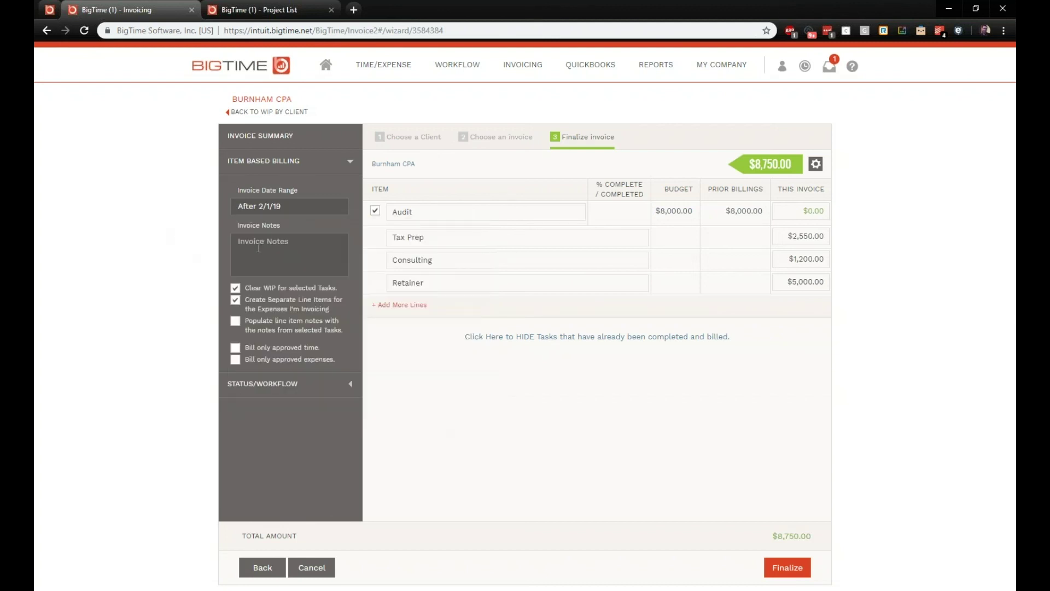
pyautogui.click(276, 250)
pyautogui.click(814, 211)
pyautogui.write('4000')
pyautogui.click(792, 570)
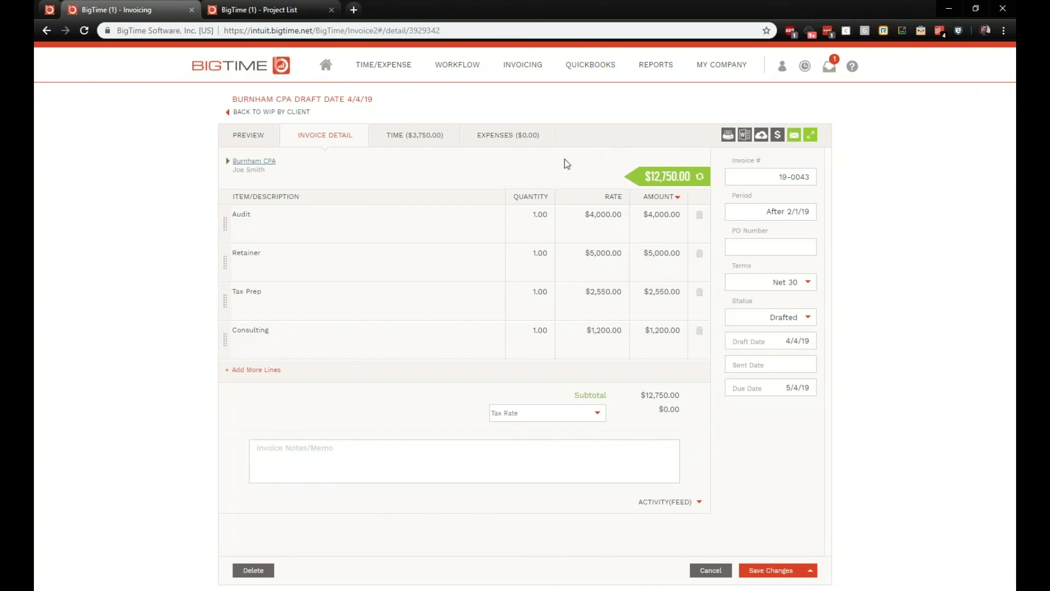
# Step: View the Summary of Unbilled Time+Expense report from the Report Center's Invoicing category
pyautogui.moveTo(645, 85)
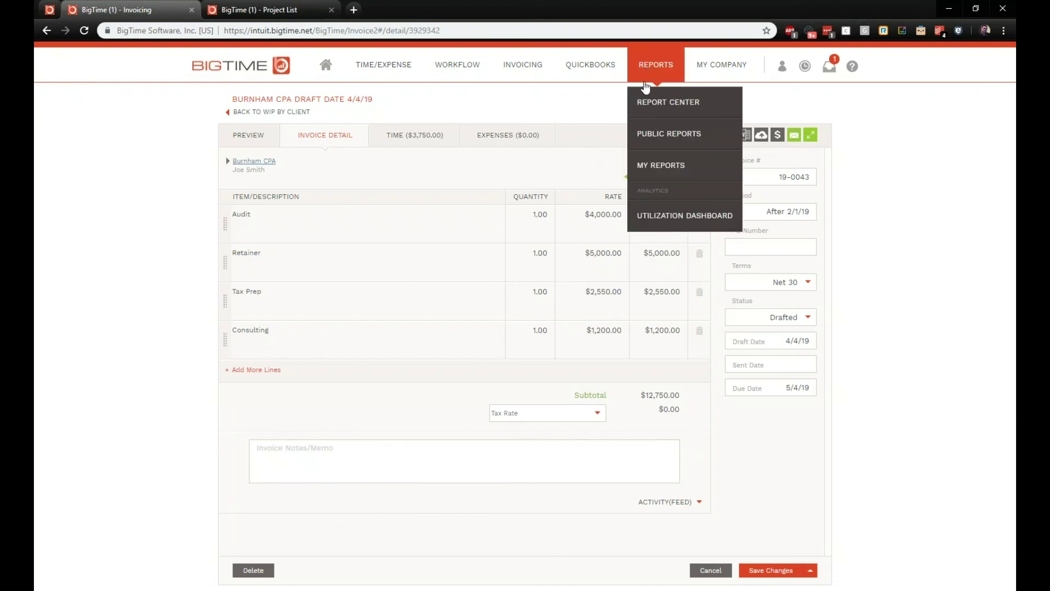
pyautogui.click(645, 105)
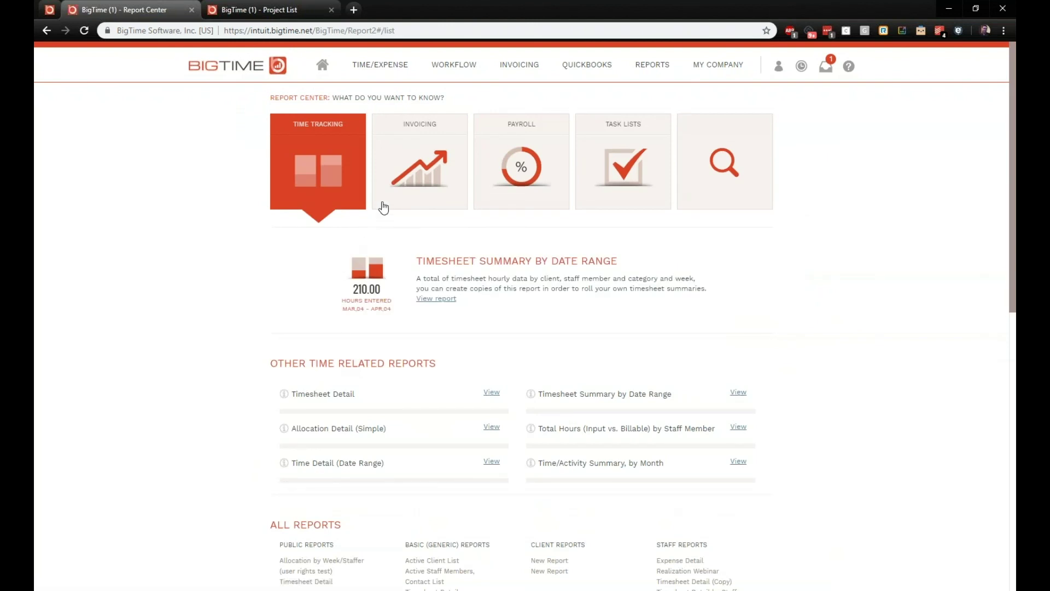
pyautogui.click(412, 169)
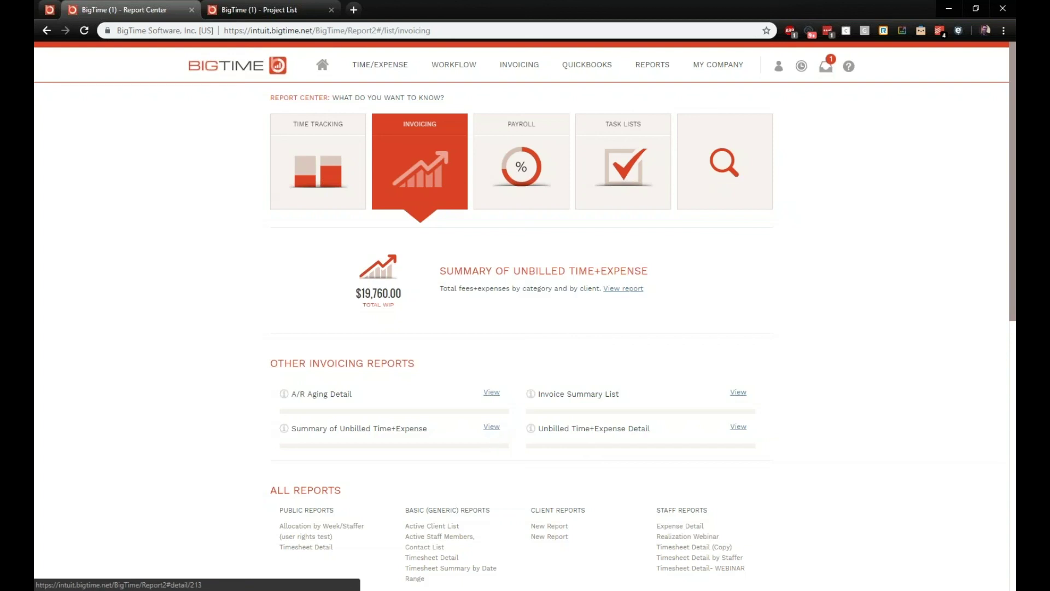
pyautogui.click(492, 427)
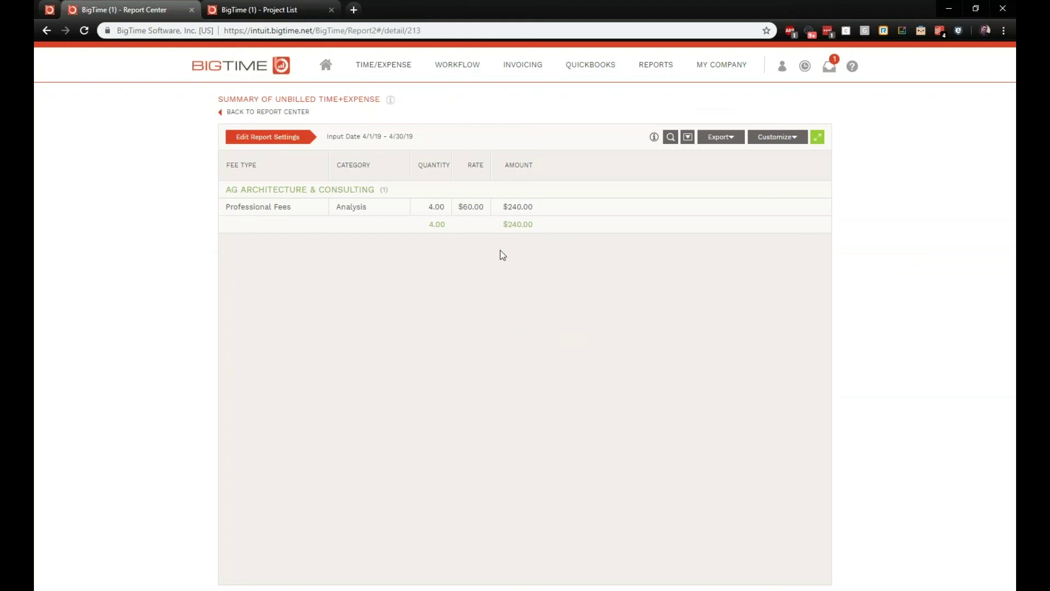
# Step: Review the Unbilled Time+Expense Detail report, then go back to the Report Center
pyautogui.click(250, 112)
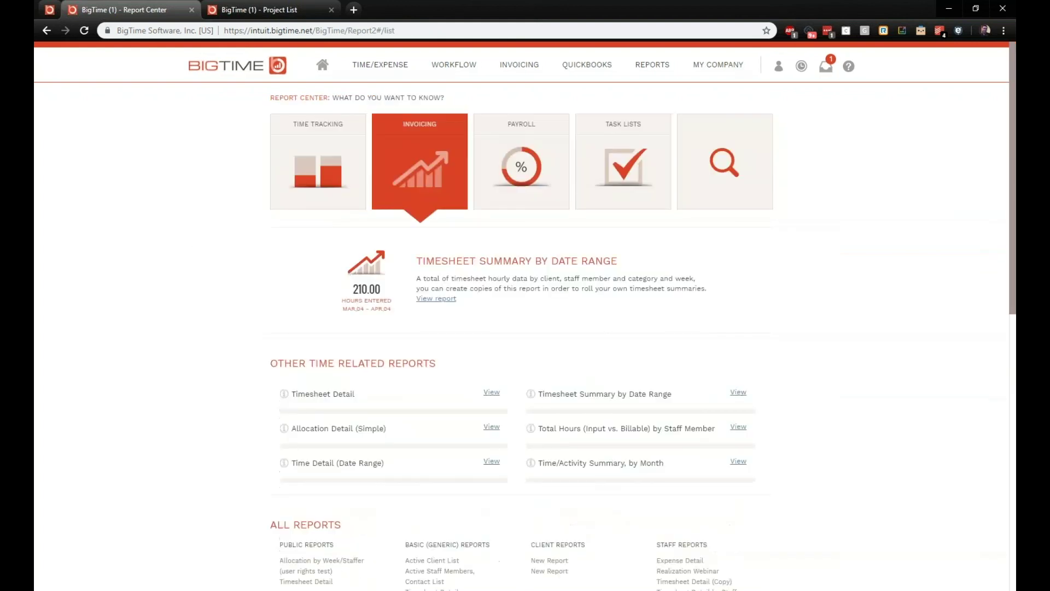
pyautogui.click(737, 427)
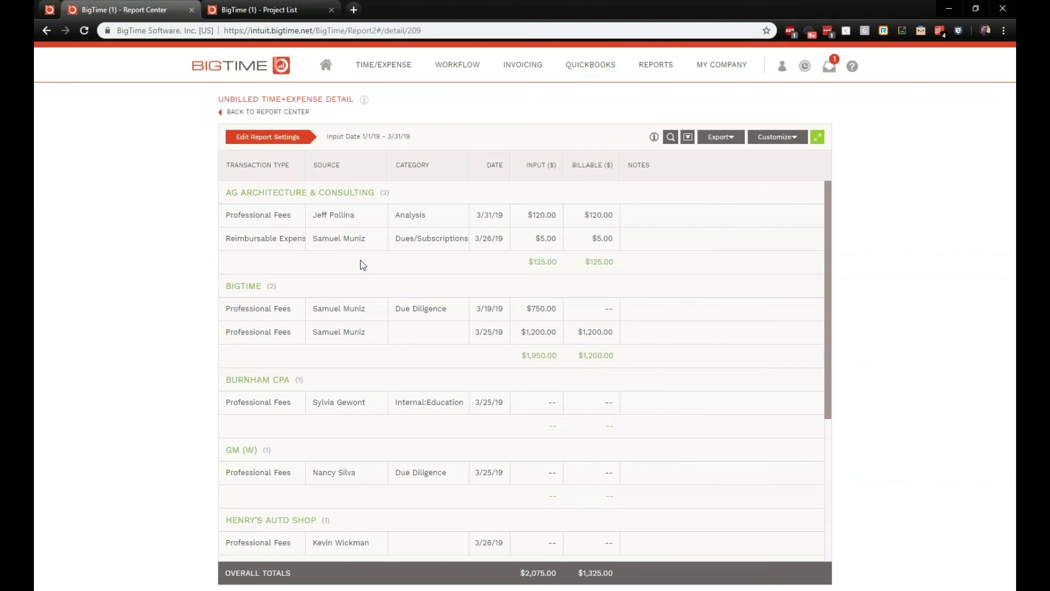
pyautogui.click(278, 113)
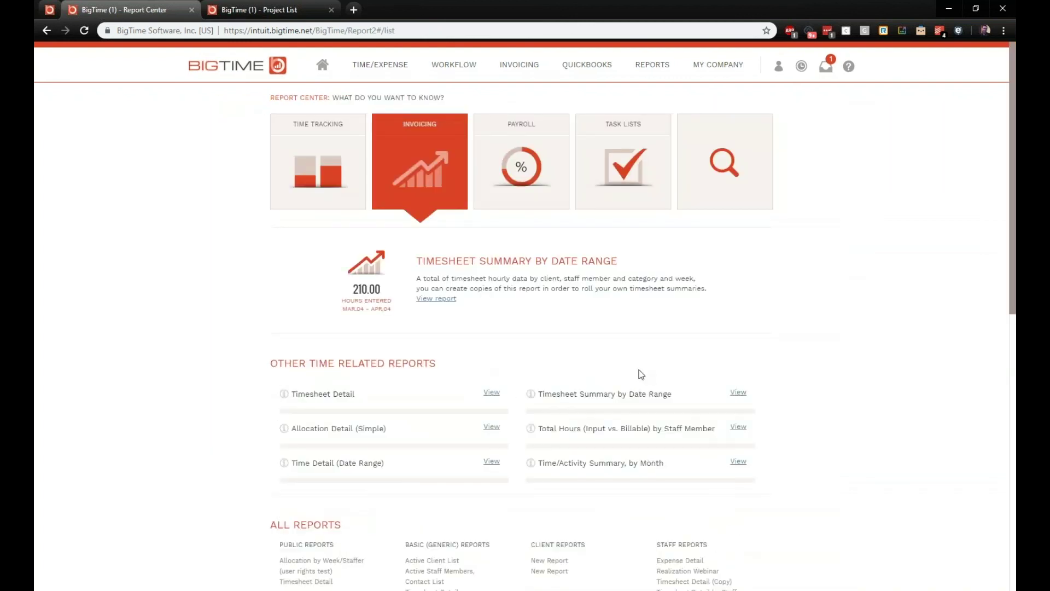